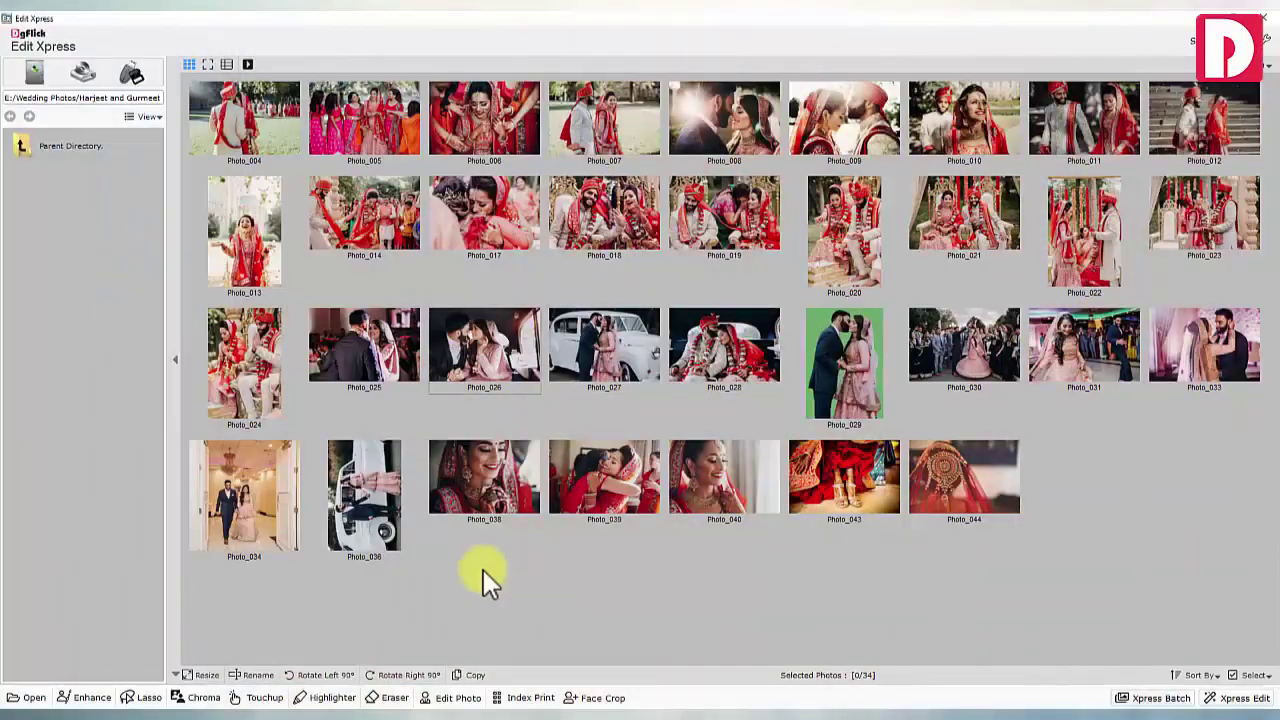
Rotate Photo_036 by 90° clockwise
click(405, 675)
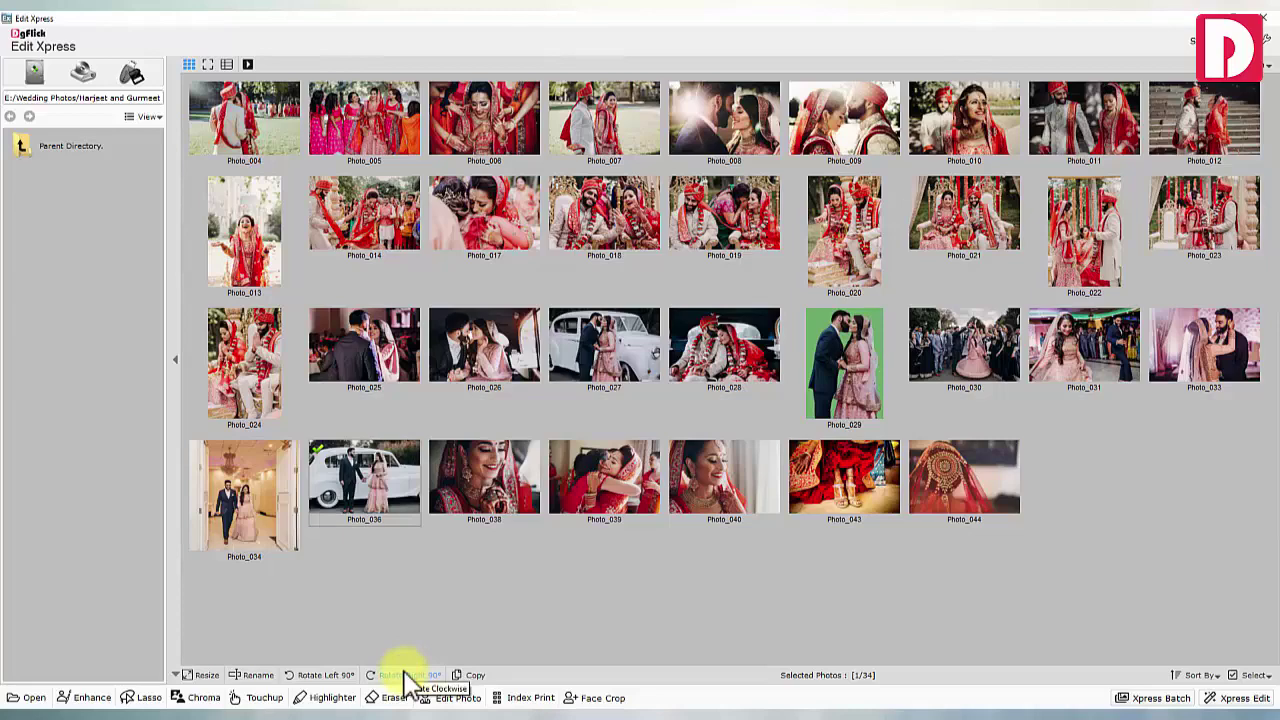
Select all the photos, resize them to 4 x 6 inches, and save the resized files
click(1255, 675)
click(1222, 627)
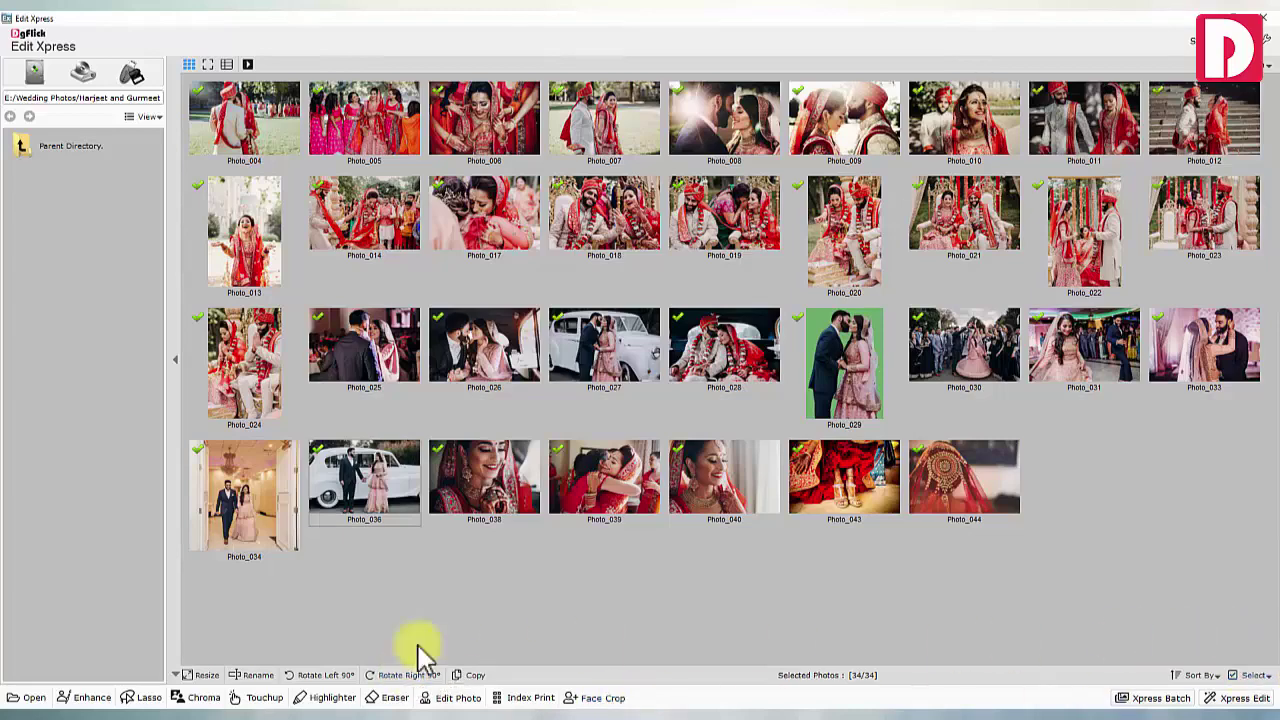
click(207, 675)
click(465, 332)
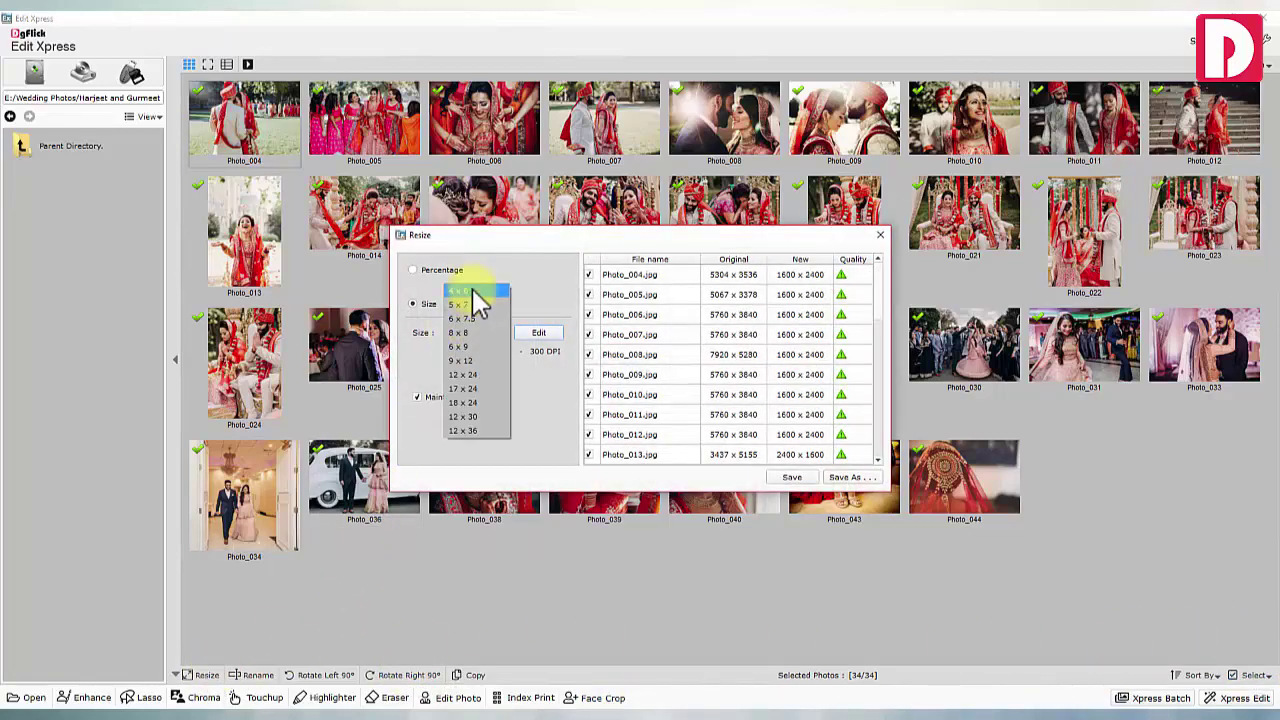
click(472, 290)
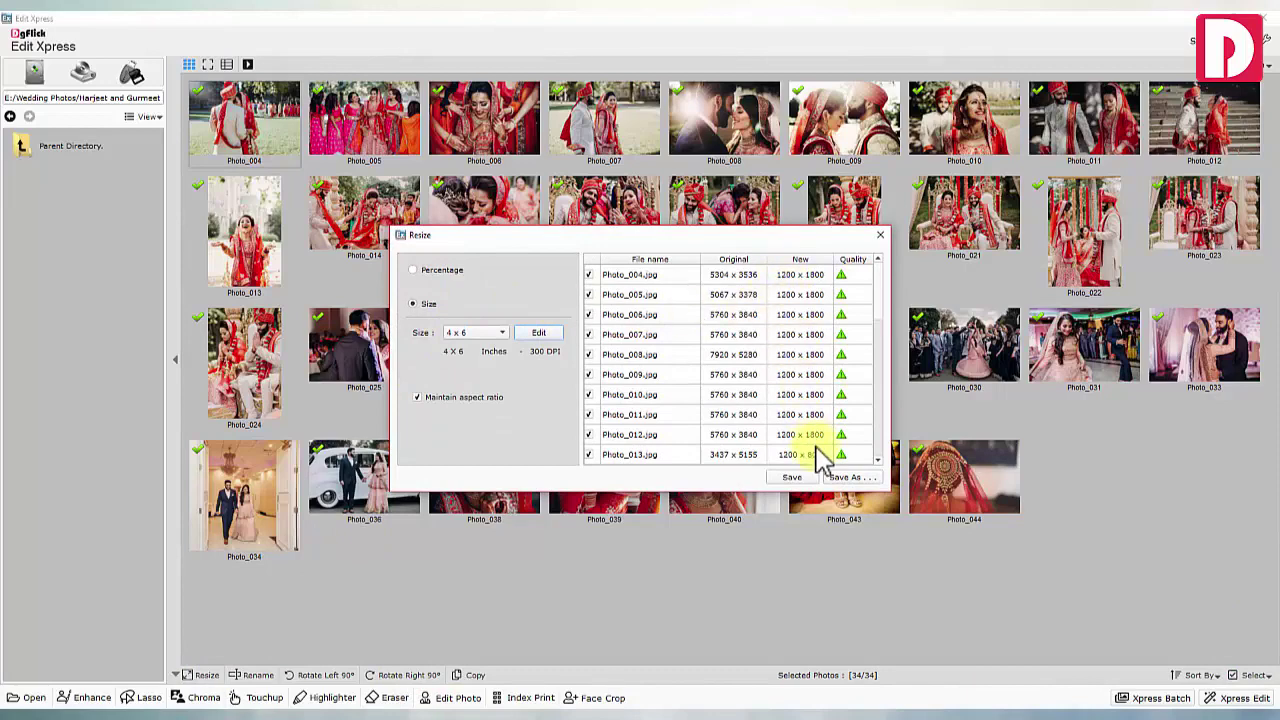
click(792, 477)
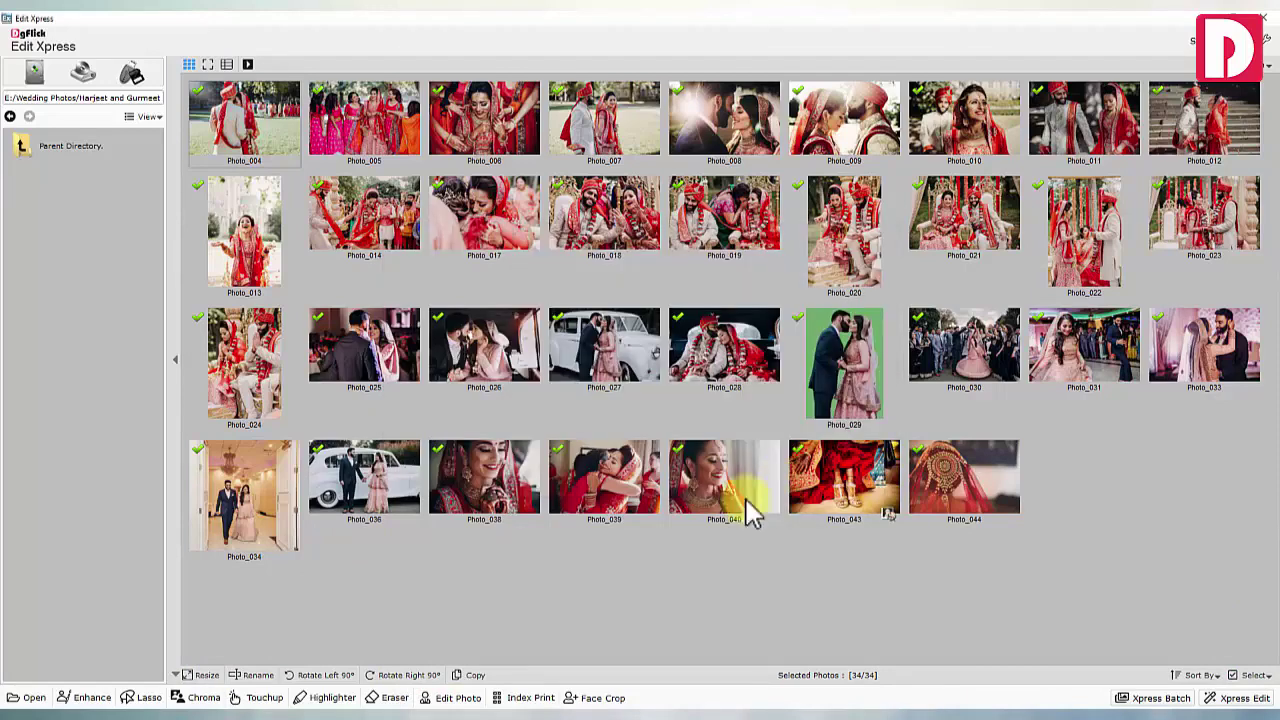
Rename the selected photos with the format Images_##
click(258, 676)
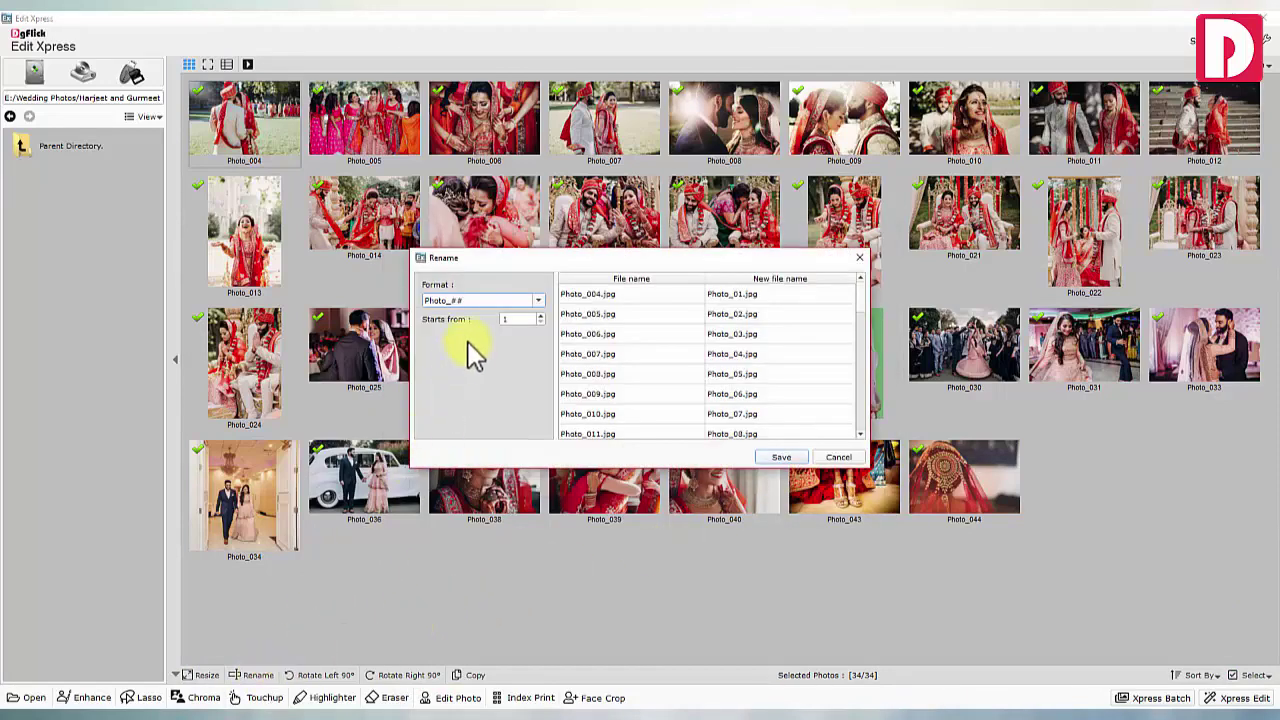
text(Images)
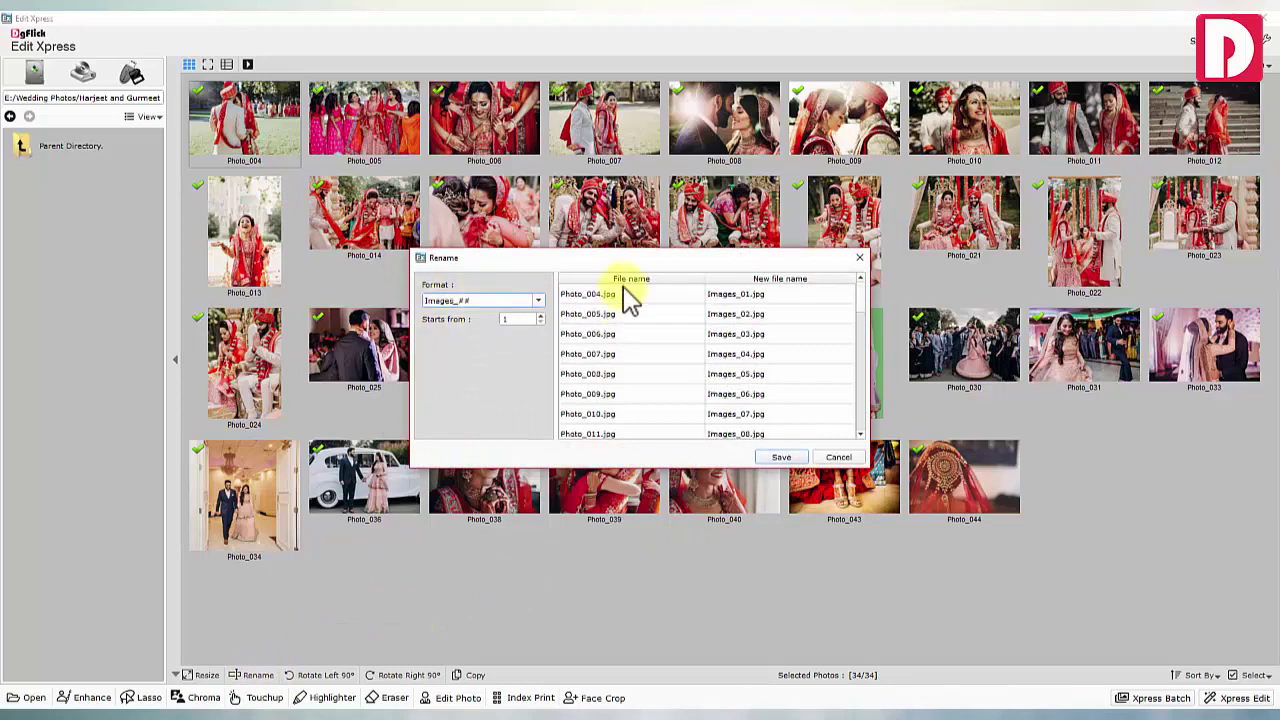
click(782, 456)
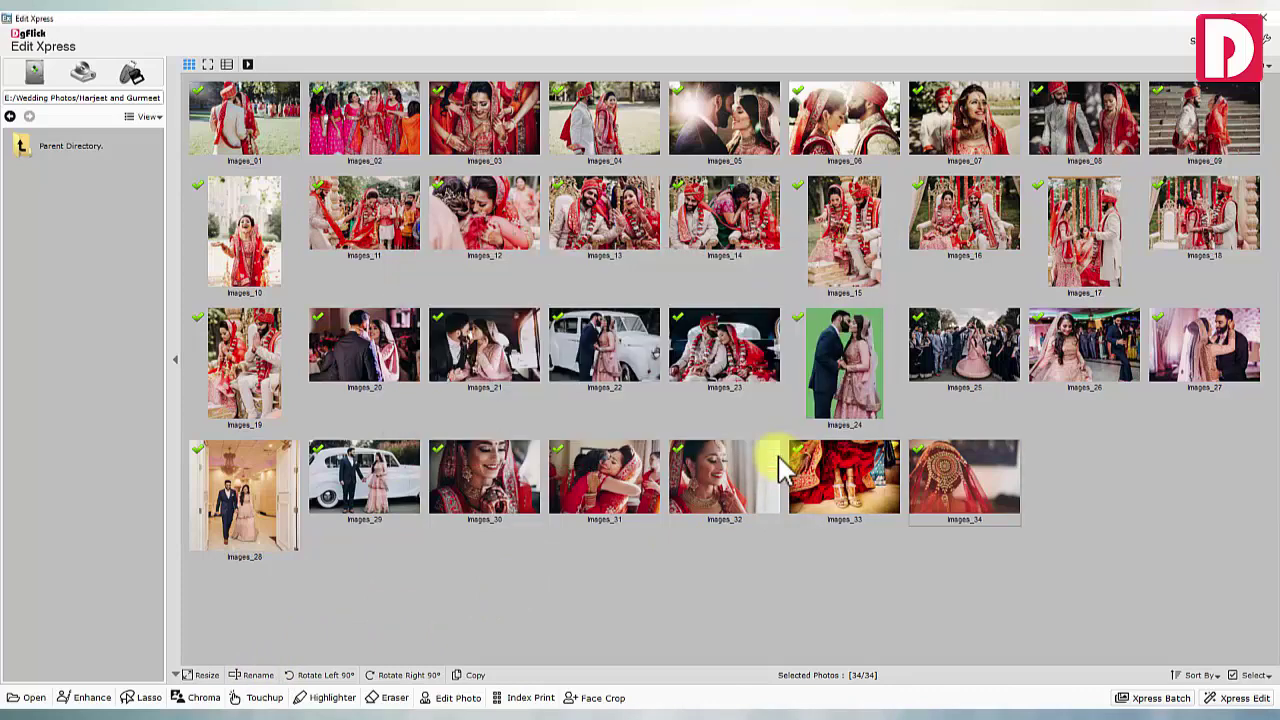
click(1200, 676)
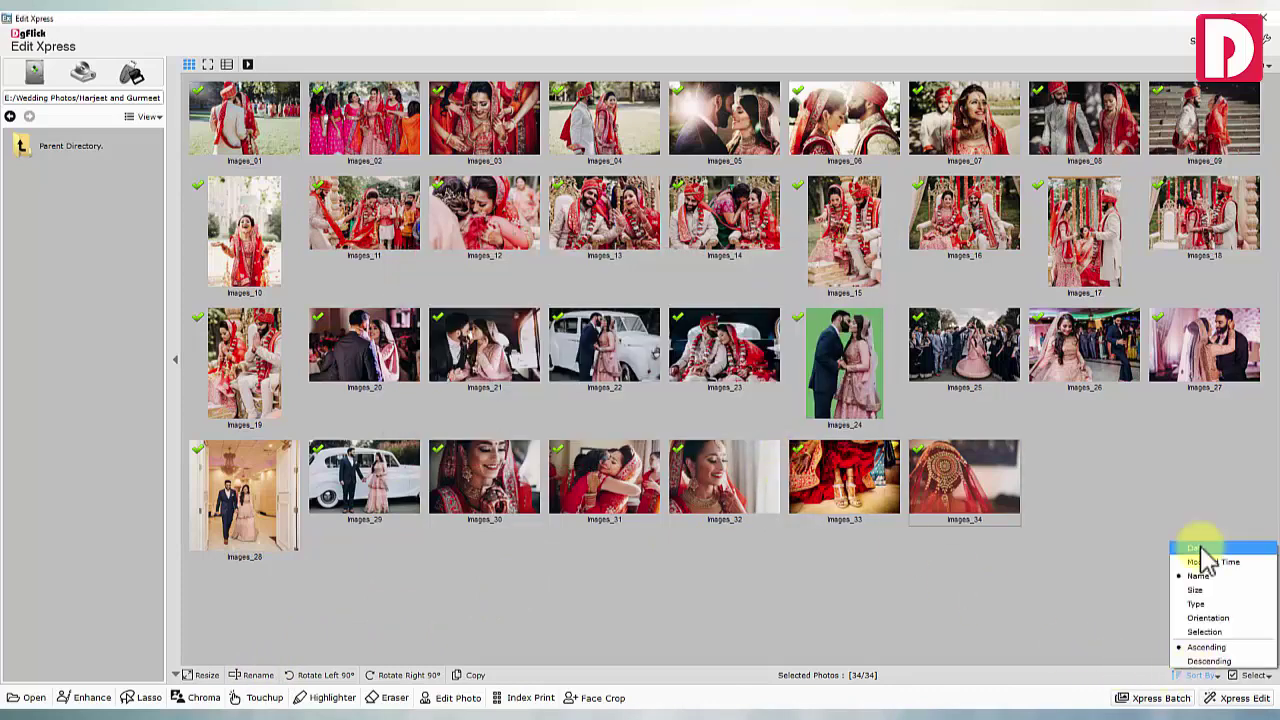
click(1214, 660)
Select all the images and copy them to the Pictures folder
click(1252, 676)
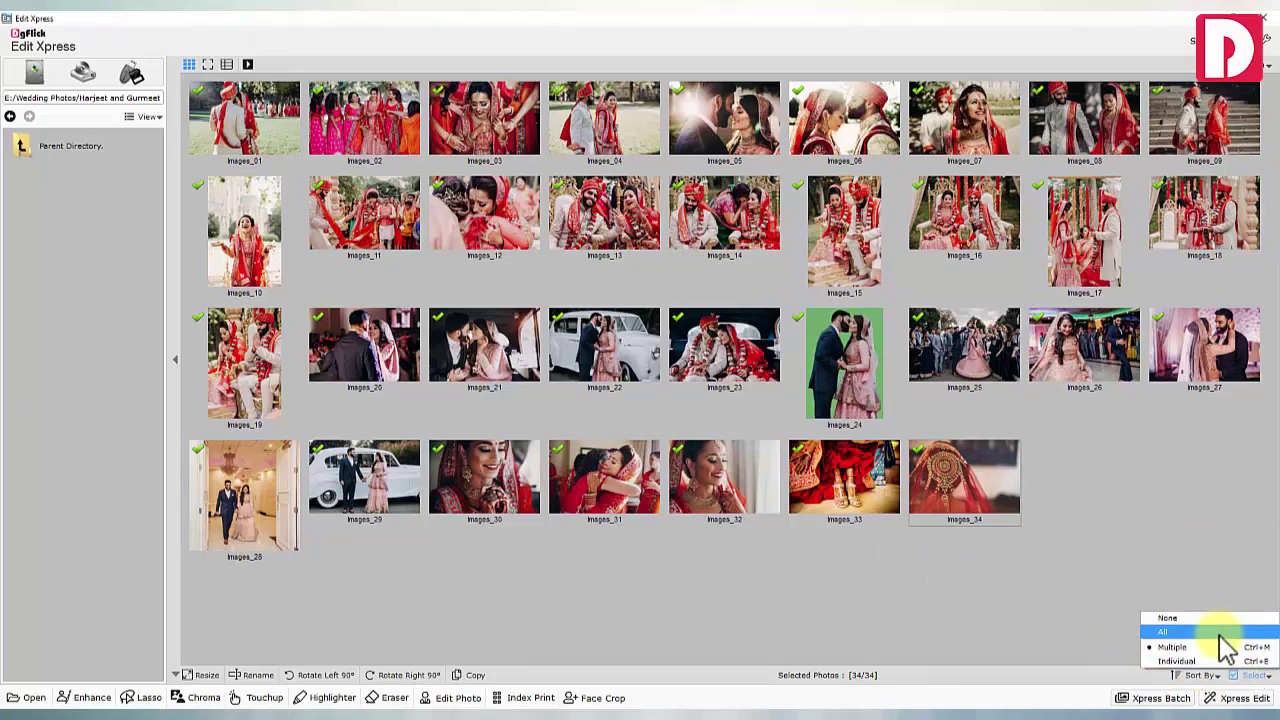
click(1234, 632)
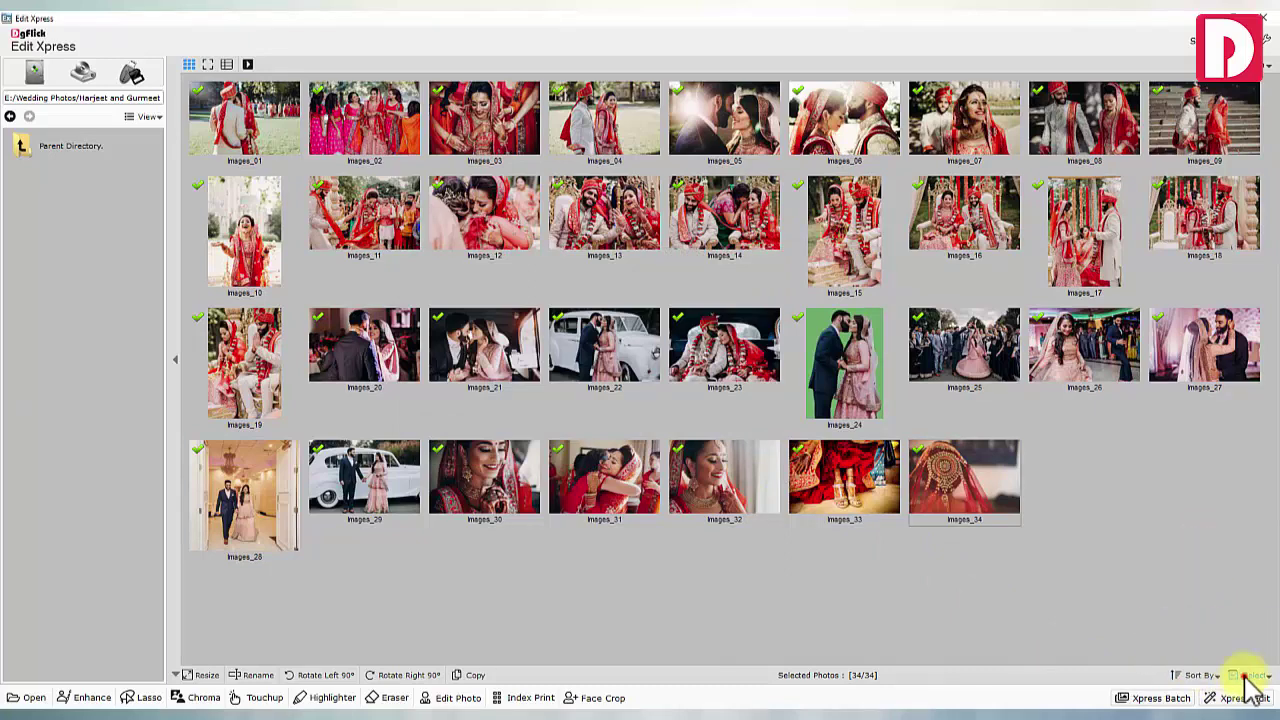
click(468, 675)
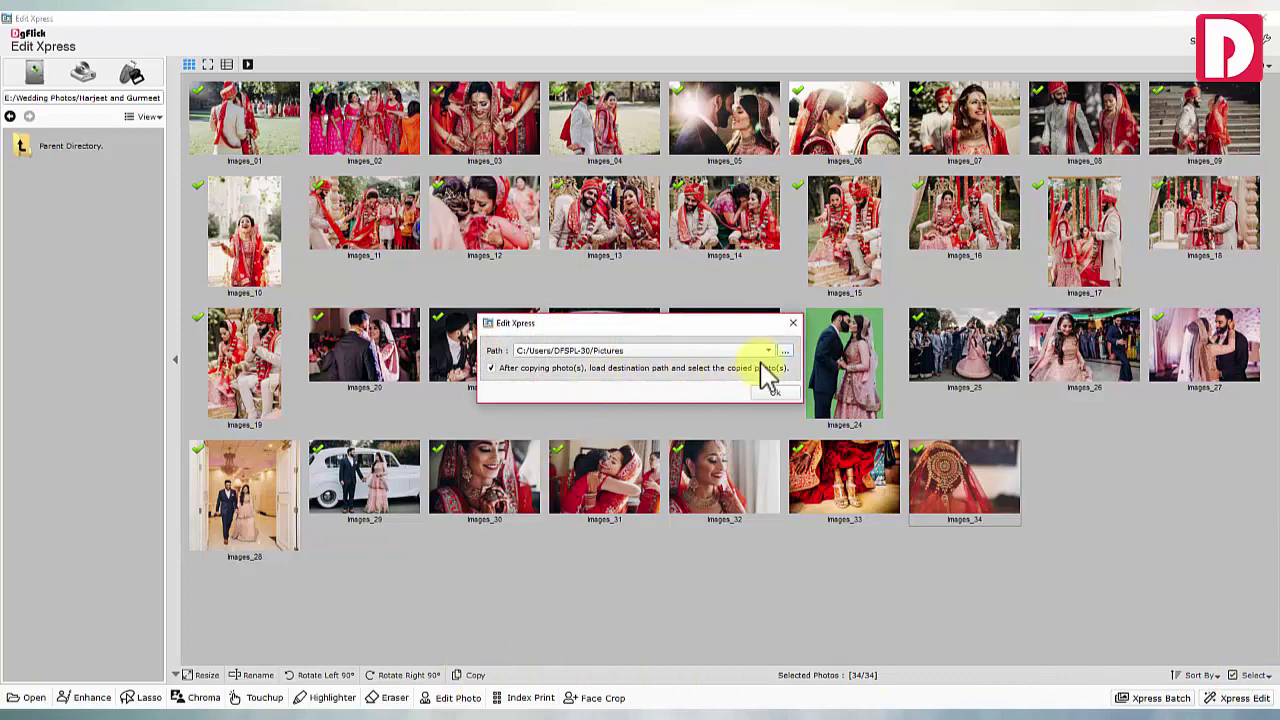
click(774, 390)
Crop Images_10 in landscape orientation with the bride framed, and change the crop orientation of Images_09 to portrait
click(104, 672)
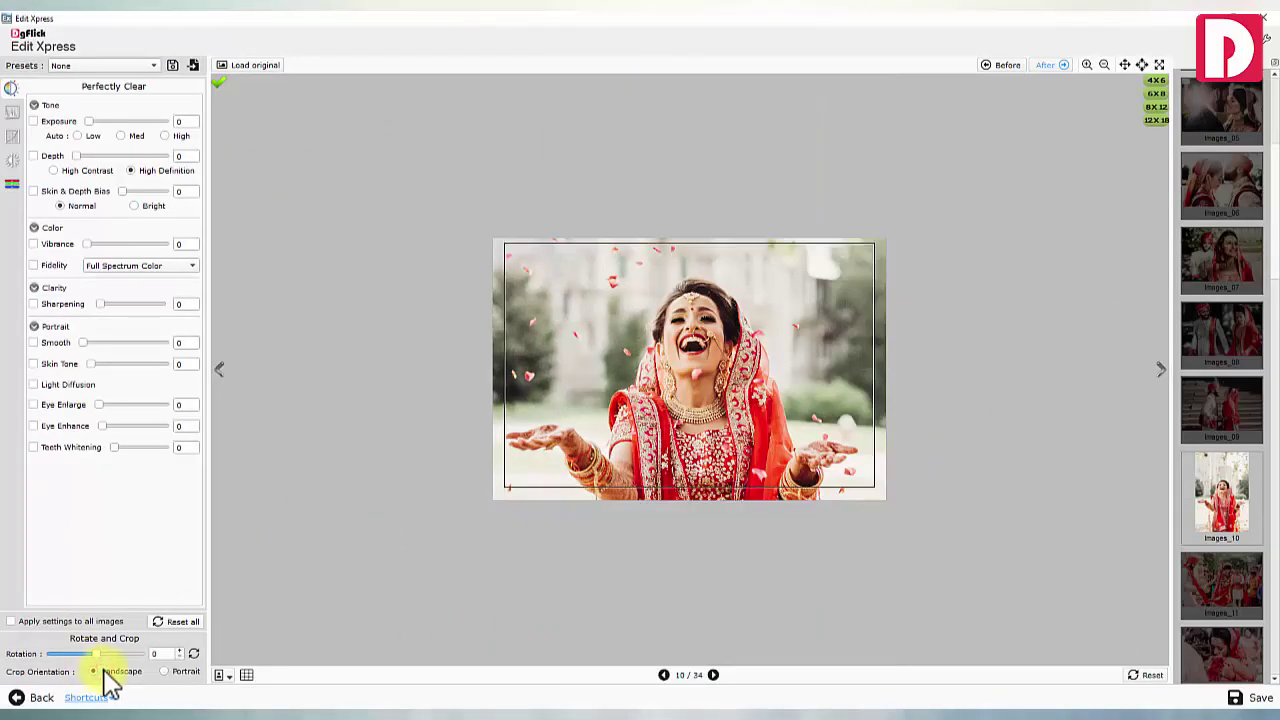
drag(695, 380, 696, 358)
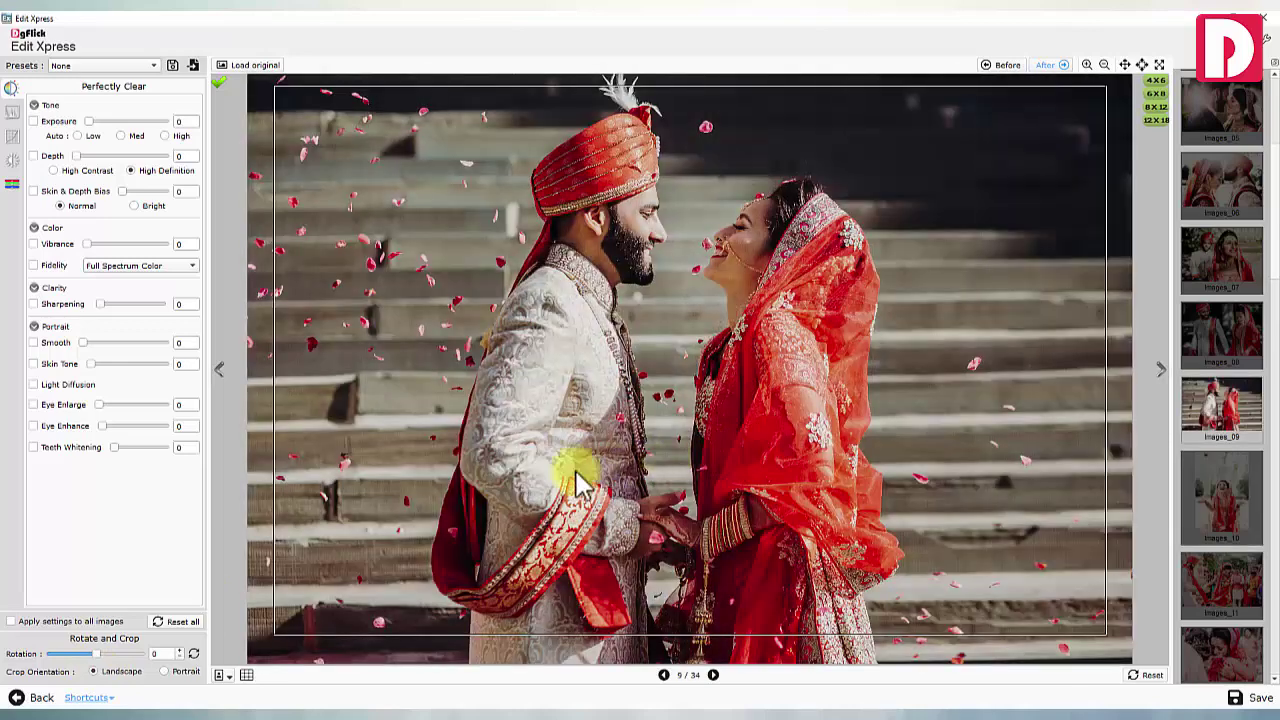
click(176, 671)
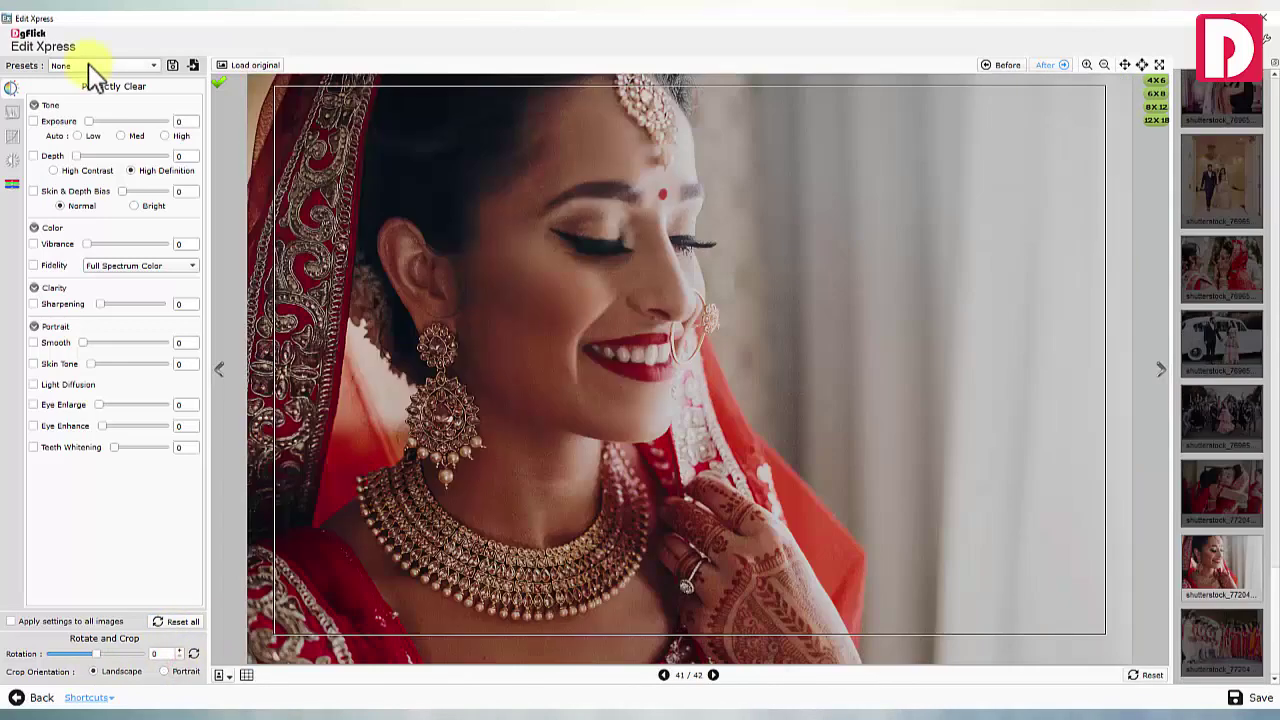
Apply the beauty and whitening preset to the close-up portrait of the bride
click(90, 66)
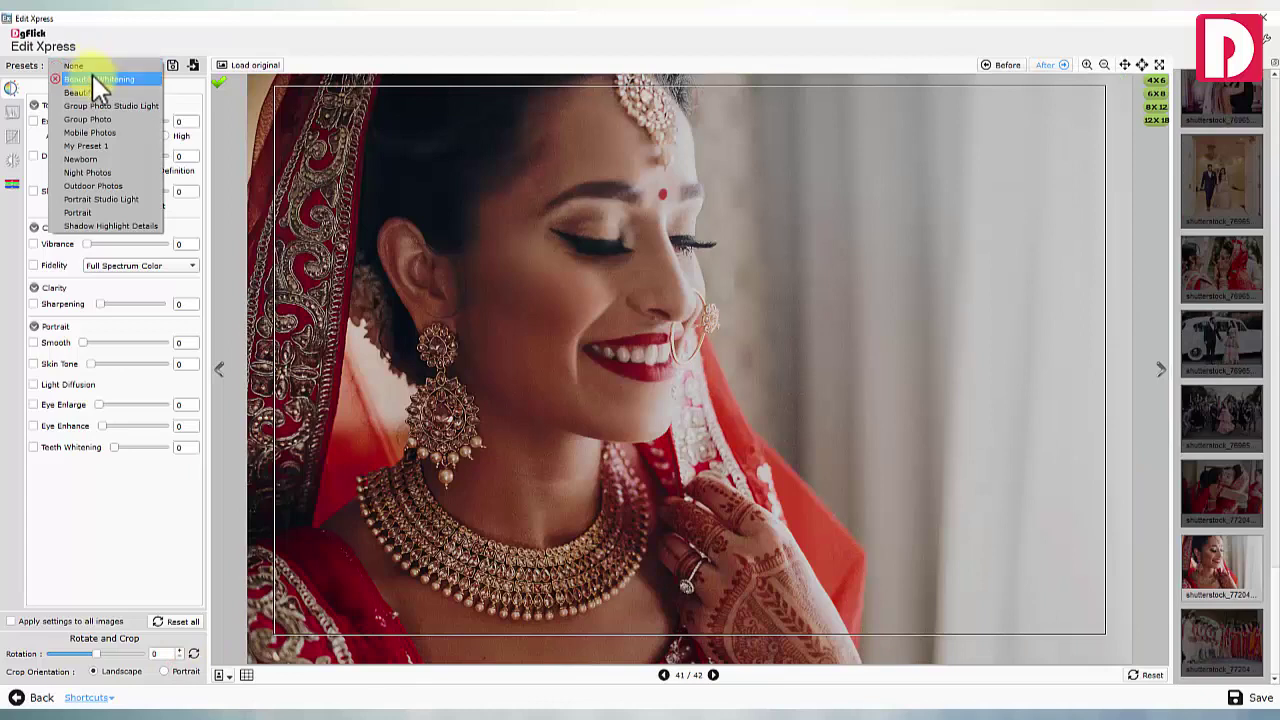
click(93, 77)
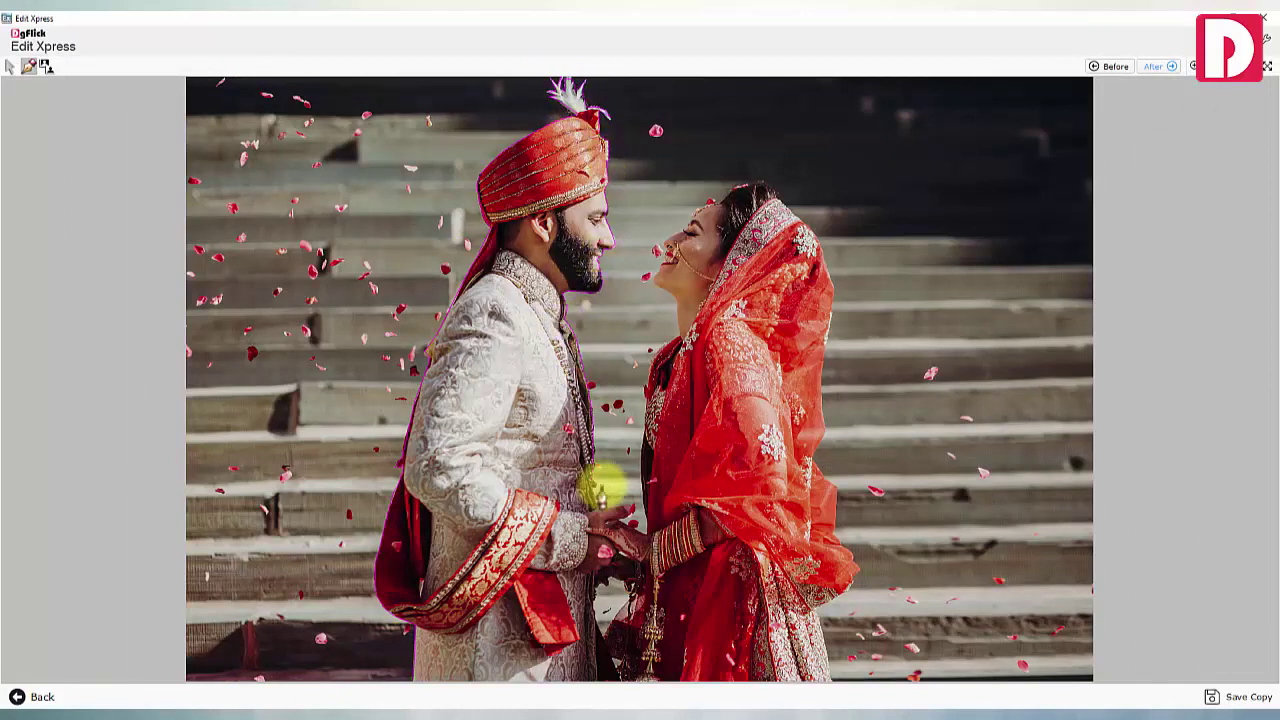
Finish the lasso outline around the couple, closing it at the lower edge of the photo
mouse_move(643, 441)
mouse_down()
mouse_move(665, 258)
mouse_move(714, 208)
mouse_move(796, 222)
mouse_move(829, 468)
mouse_move(815, 636)
mouse_move(418, 690)
mouse_up()
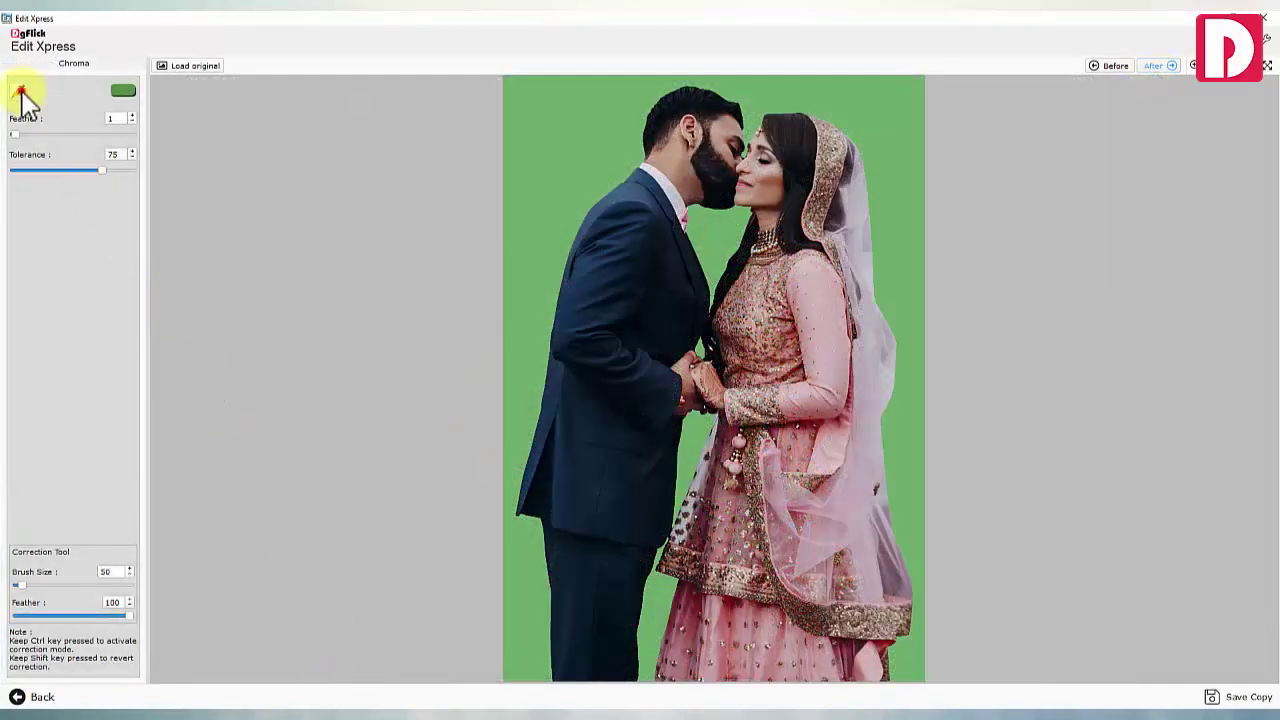
Sample the green background of the couple's photo as the chroma colour for removal
click(582, 148)
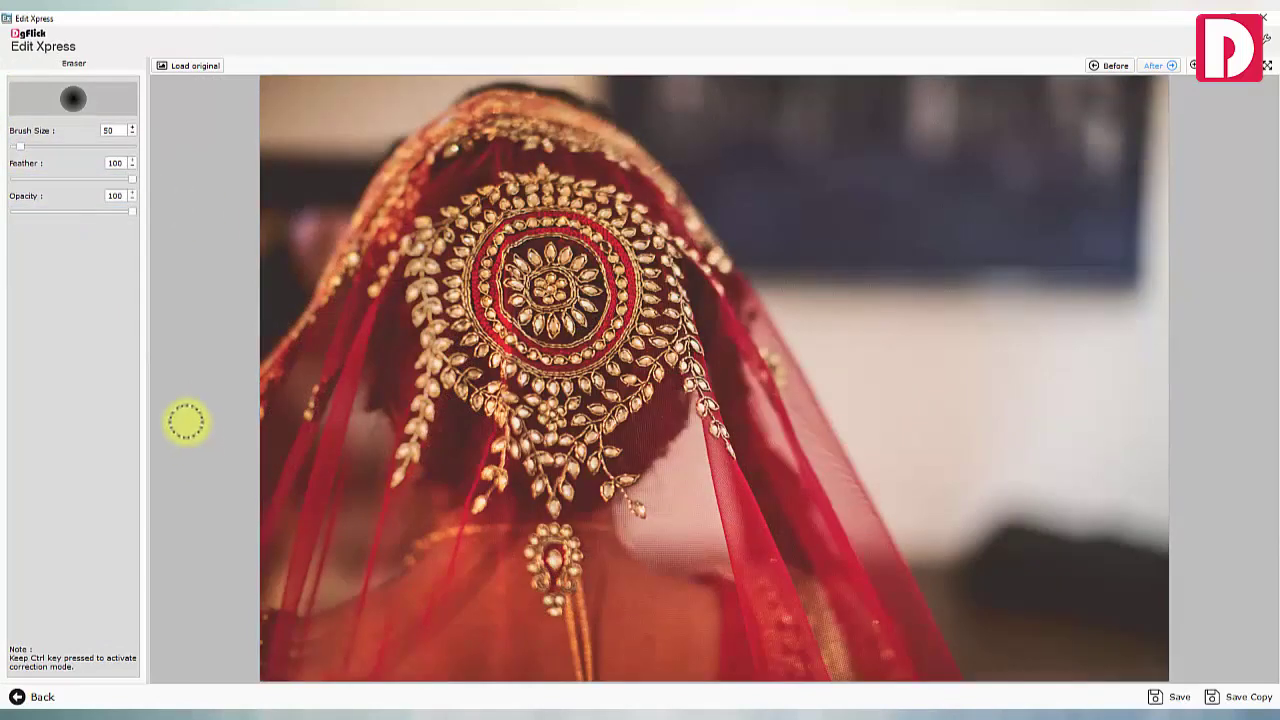
Erase the blurred background beside the bride's veil with the Eraser brush
mouse_move(780, 150)
mouse_down()
mouse_move(809, 129)
mouse_move(1009, 457)
mouse_move(1163, 623)
mouse_move(1003, 592)
mouse_move(834, 614)
mouse_move(811, 91)
mouse_move(346, 80)
mouse_move(470, 30)
mouse_move(894, 346)
mouse_move(1023, 609)
mouse_up()
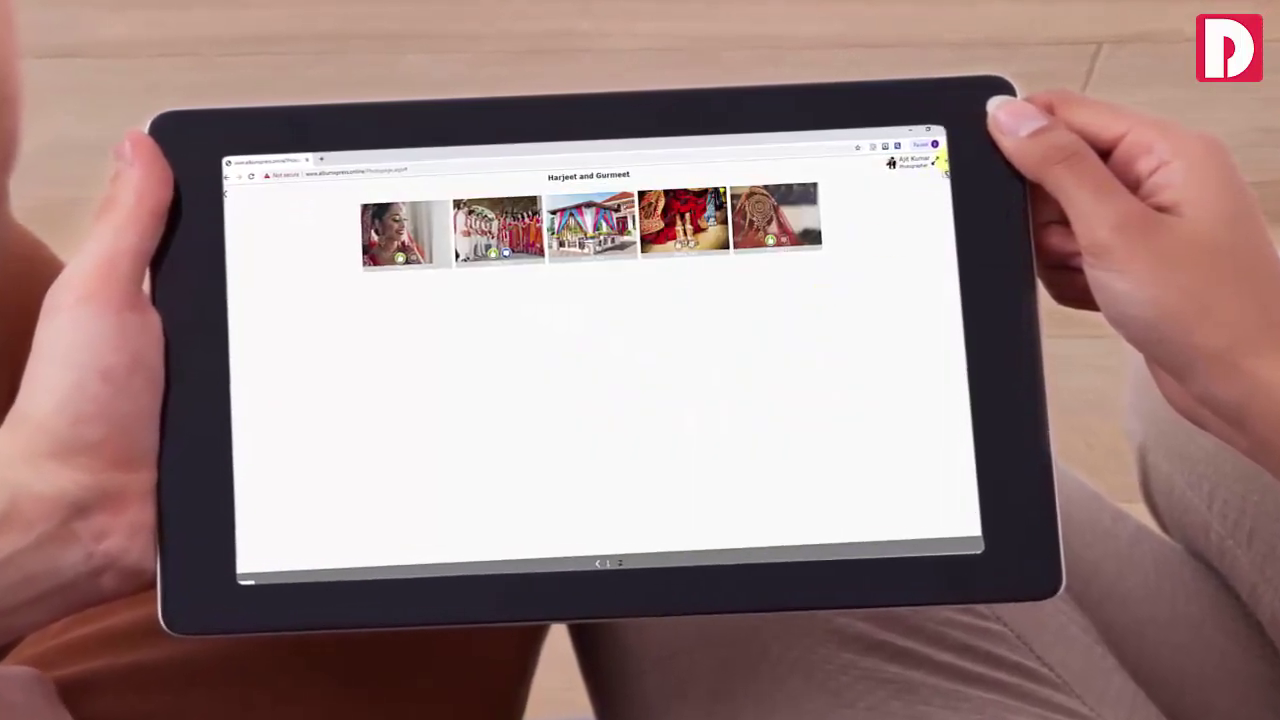
click(932, 161)
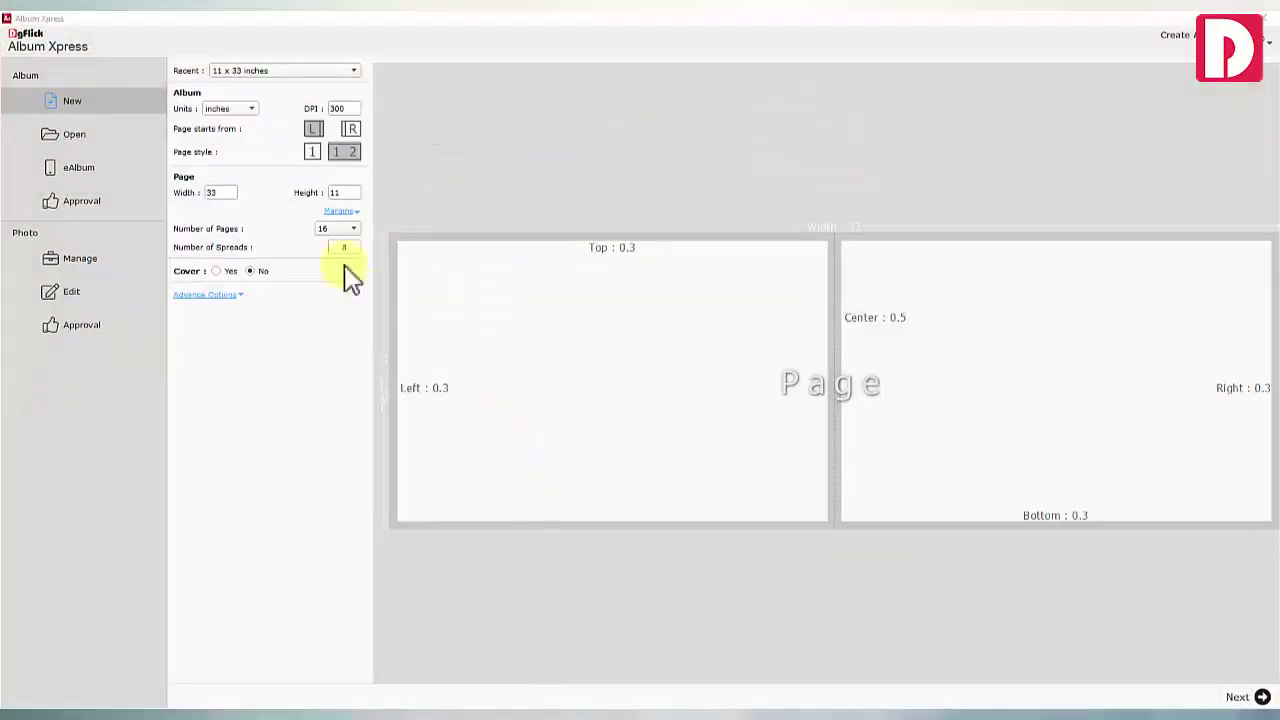
Set the new album's page size to 36 inches wide by 12 inches high and continue to the next stage
click(268, 74)
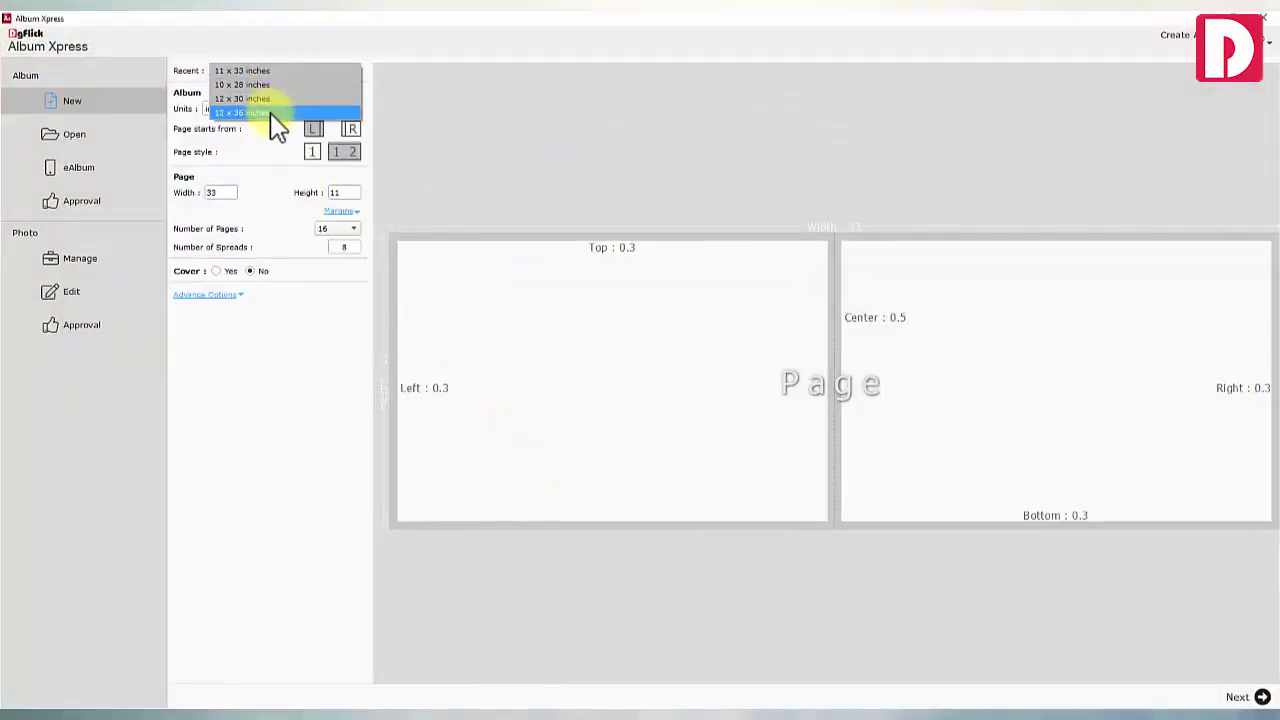
click(276, 71)
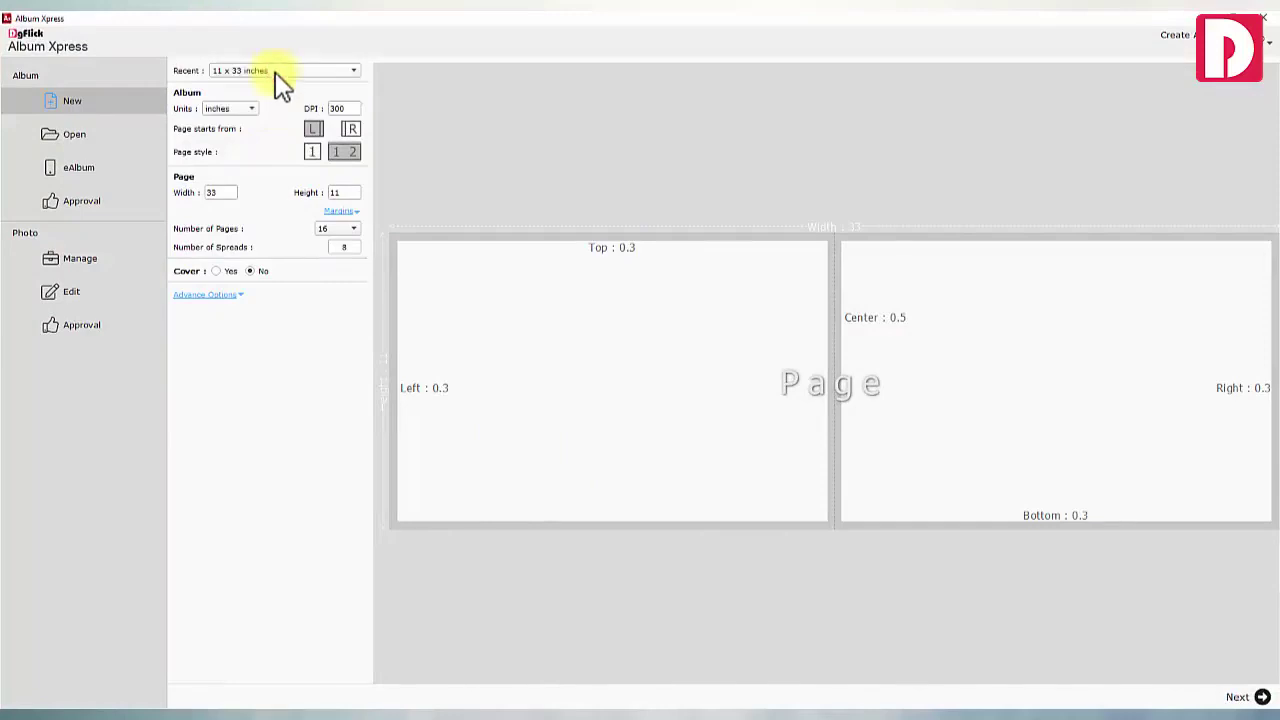
drag(225, 191, 208, 191)
text(36)
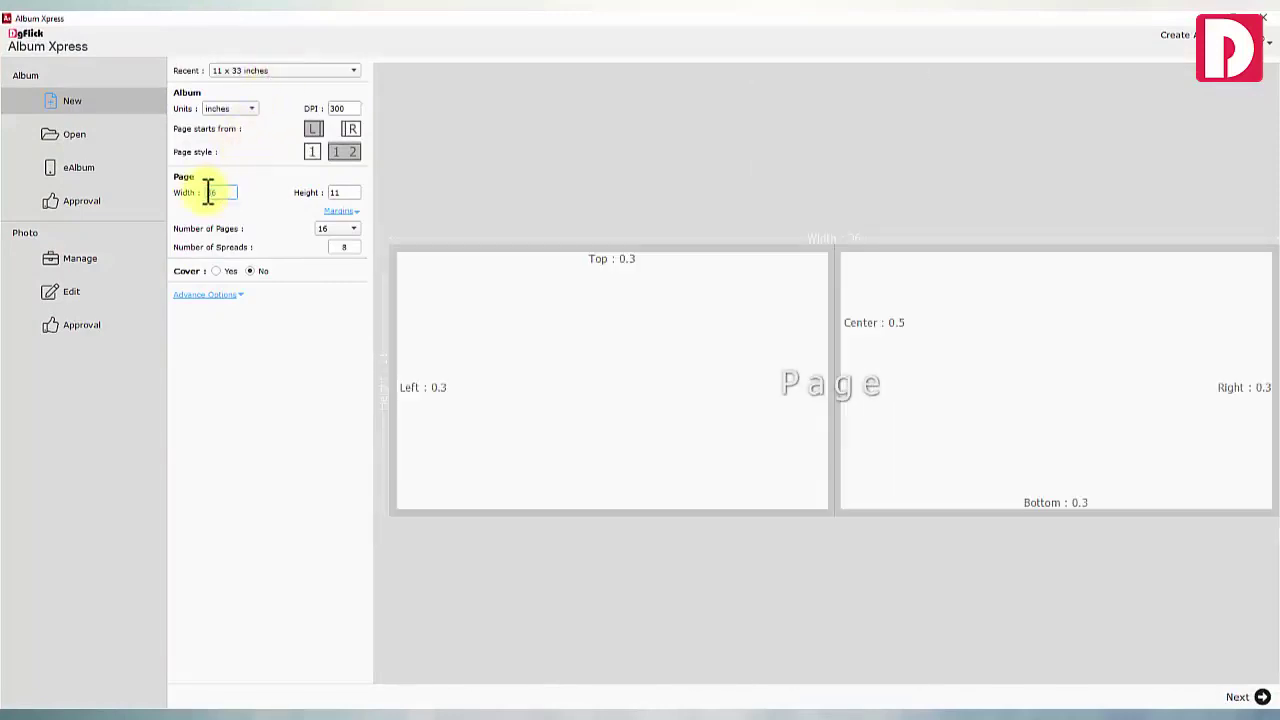
text(12)
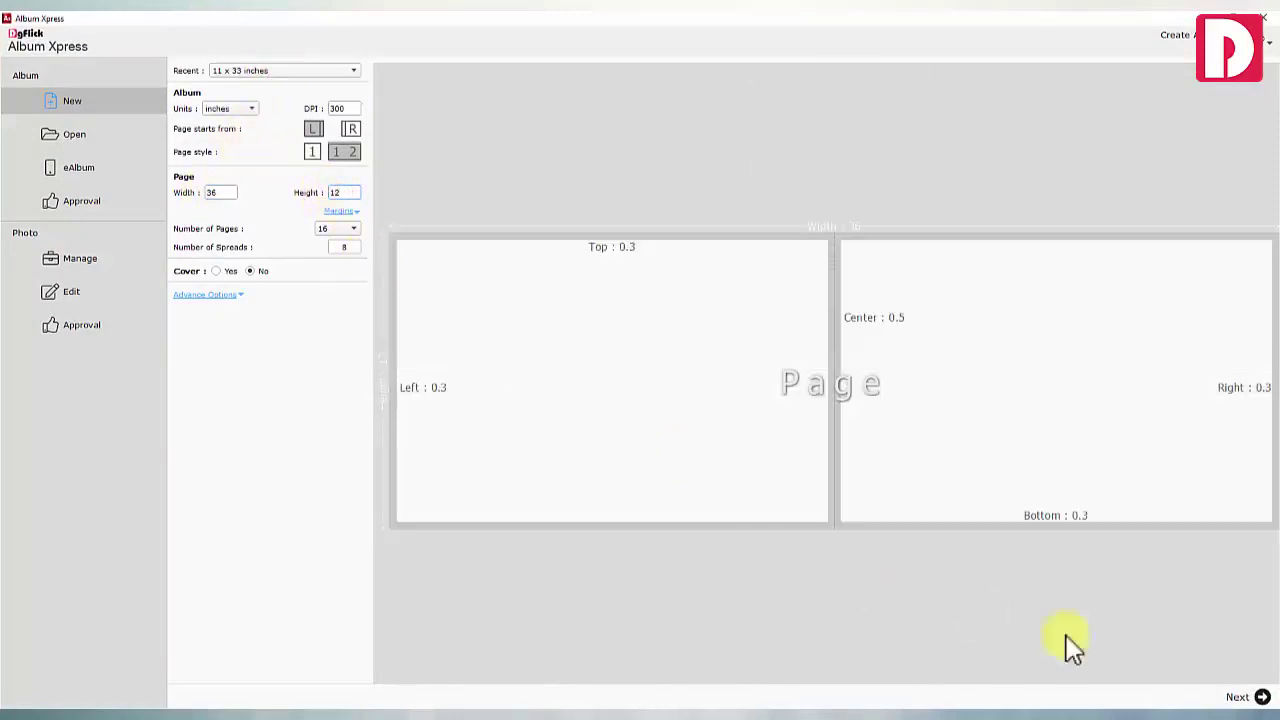
click(1250, 697)
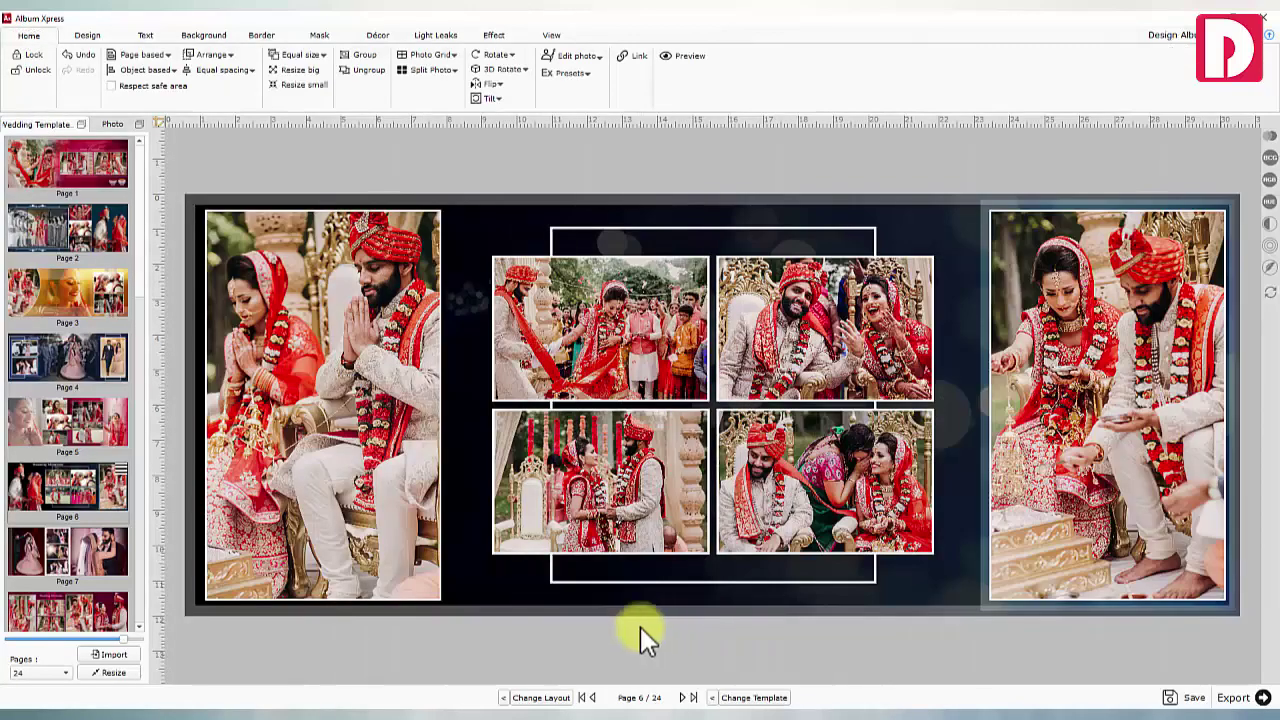
Browse the six-photo layouts for page 6 and cycle the page through two alternative layouts
click(88, 36)
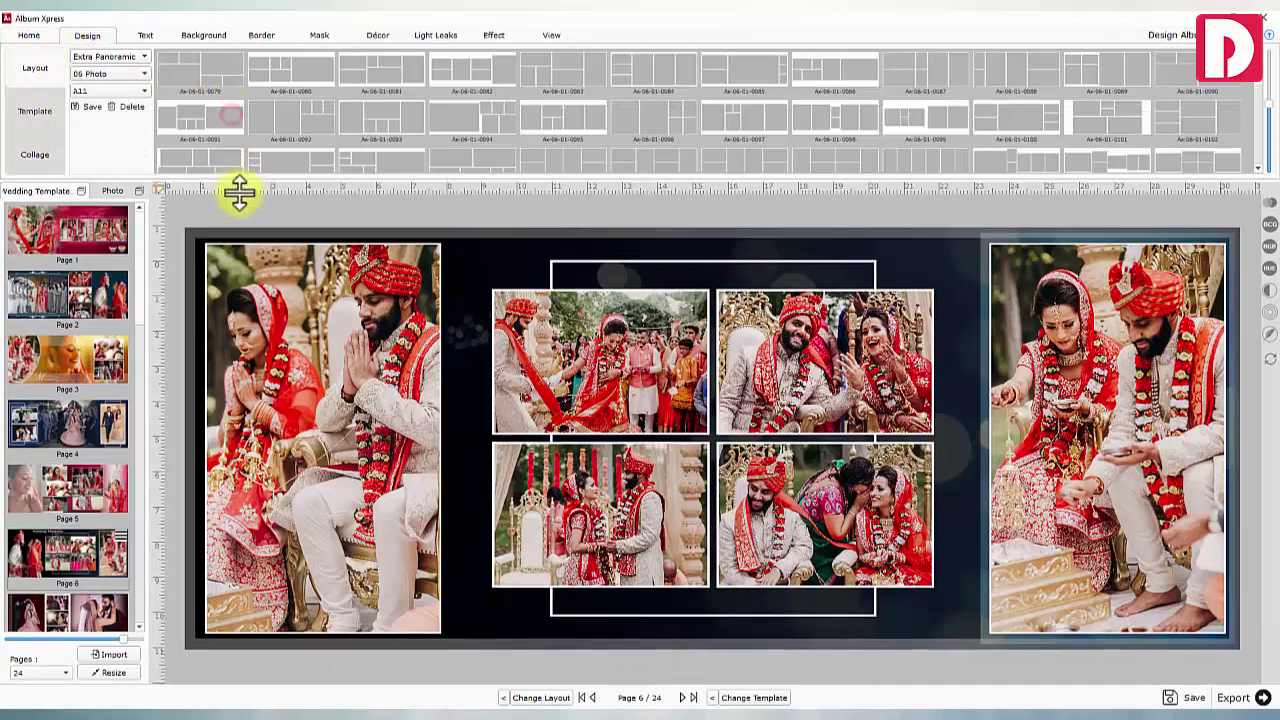
scroll(247, 180, up, 4)
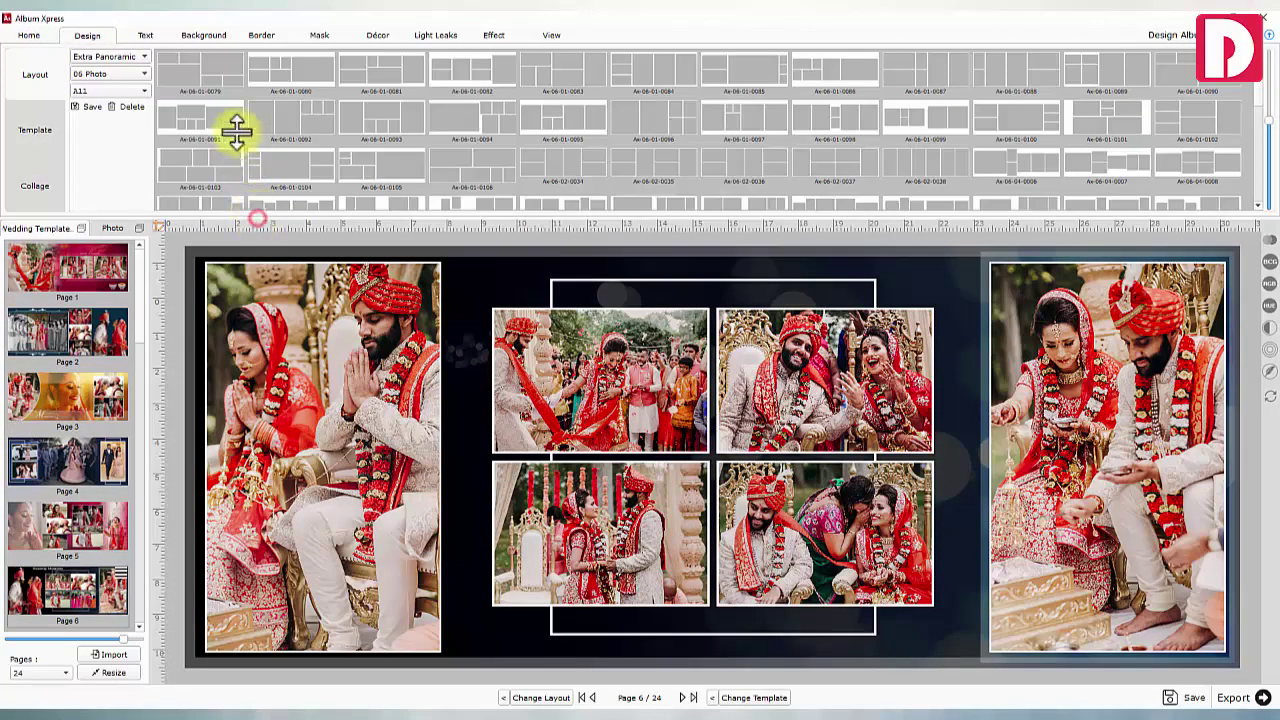
drag(257, 217, 255, 121)
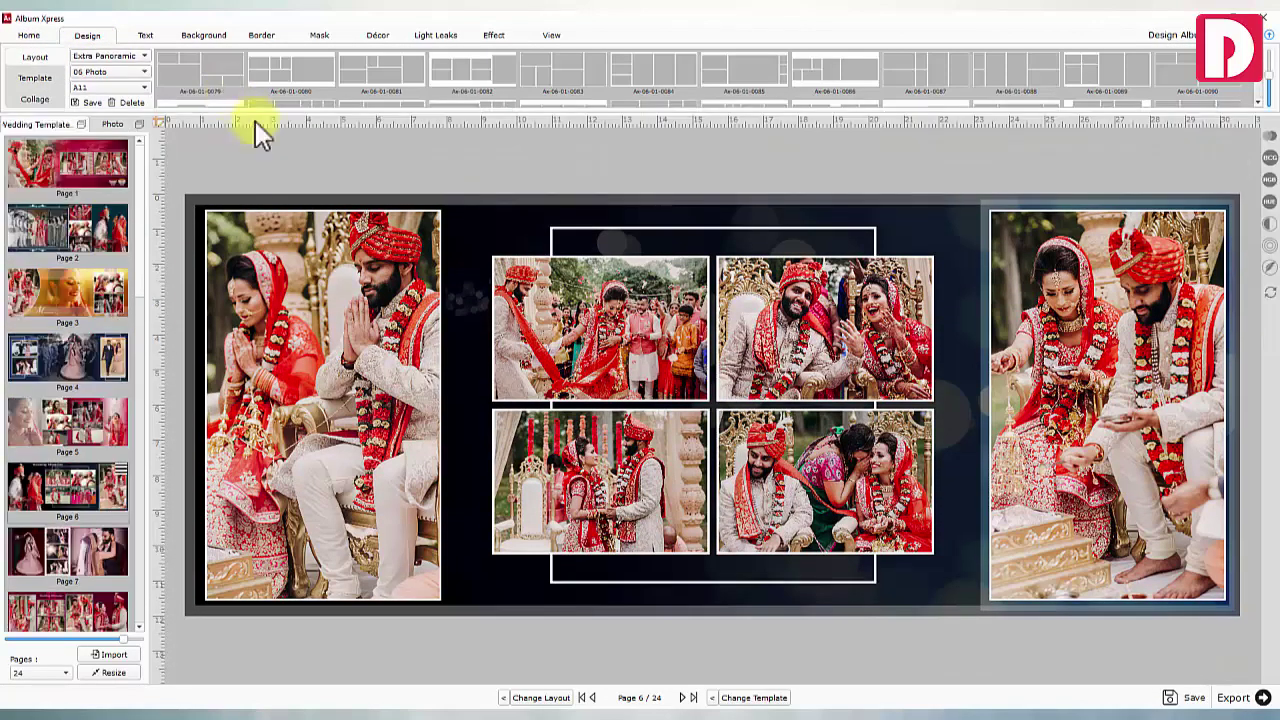
click(545, 699)
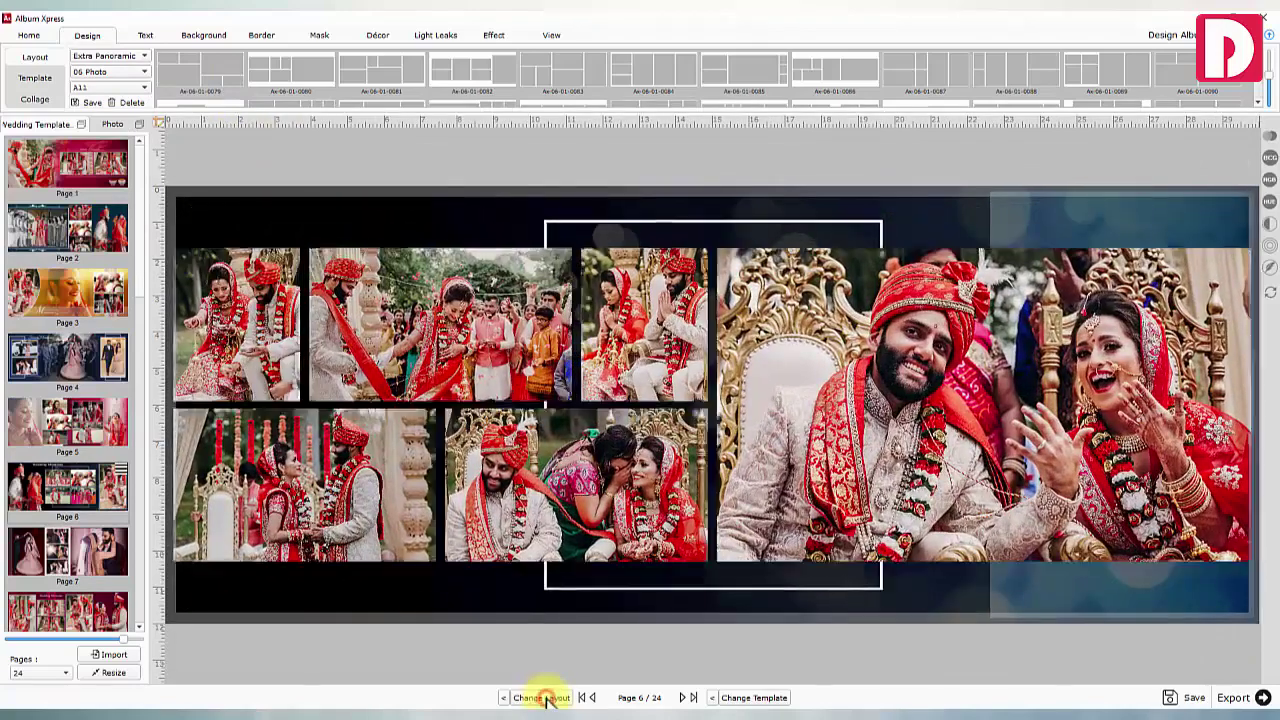
click(545, 699)
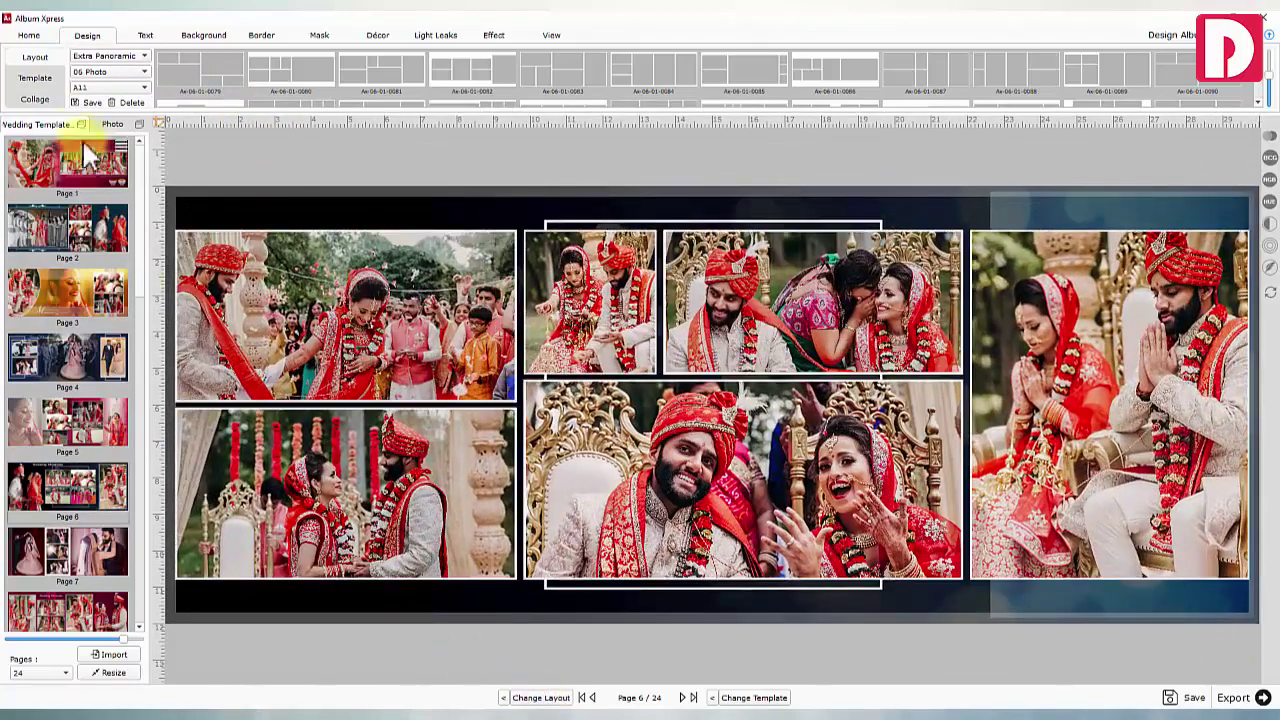
Show the design templates and cycle page 6 through alternative wedding templates
click(38, 79)
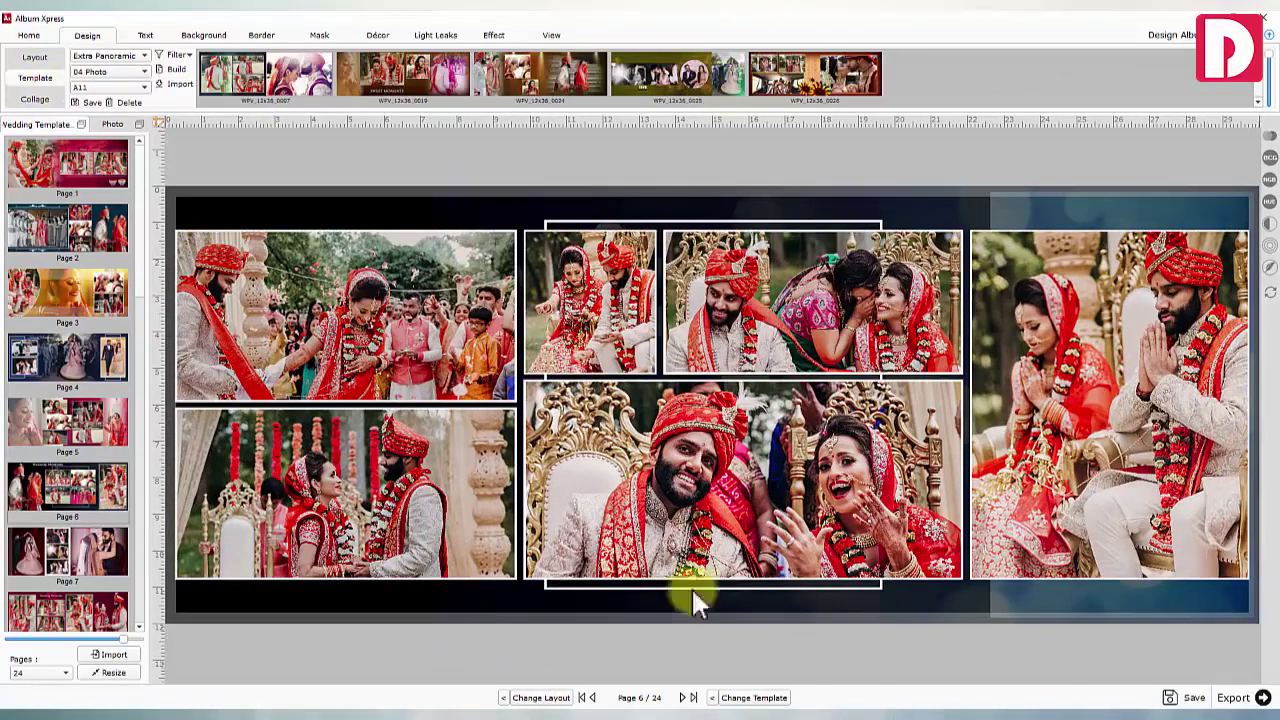
click(740, 698)
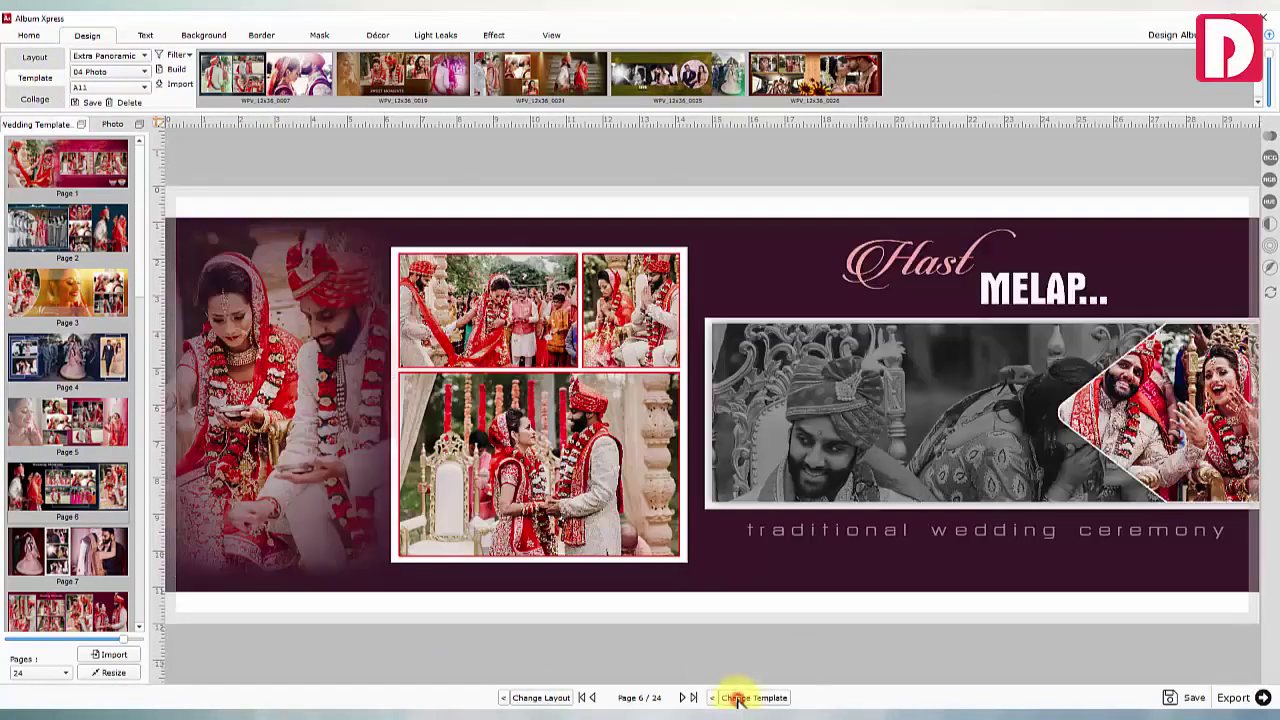
click(737, 698)
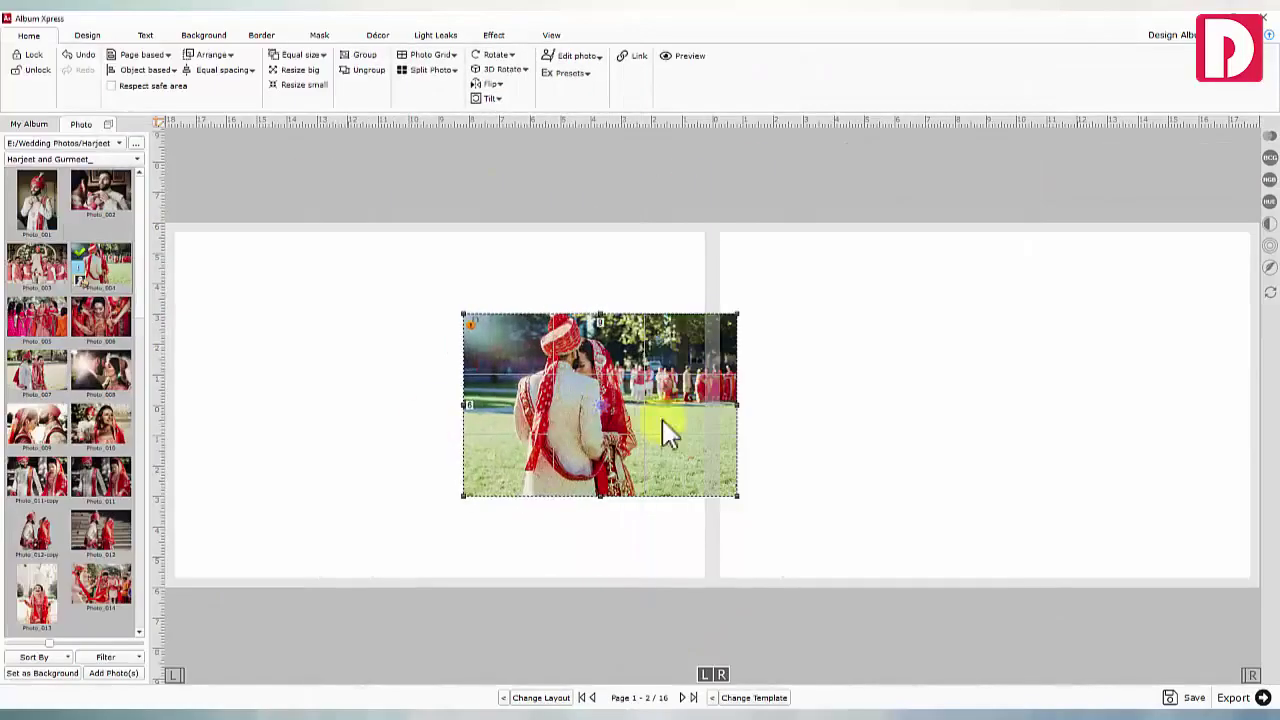
Move Photo_004 onto the first page of the blank spread and roughly reshape its frame into an upright one
drag(666, 429, 555, 370)
drag(579, 356, 494, 362)
drag(306, 356, 349, 356)
drag(430, 385, 295, 385)
drag(356, 449, 490, 604)
drag(227, 430, 259, 395)
Set the photo's height to 9 inches, stretch its frame to about 6.10 by 10.73 inches, and reposition the image inside it
click(199, 406)
text(9)
click(314, 446)
drag(293, 517, 293, 571)
drag(400, 409, 372, 409)
drag(280, 409, 300, 410)
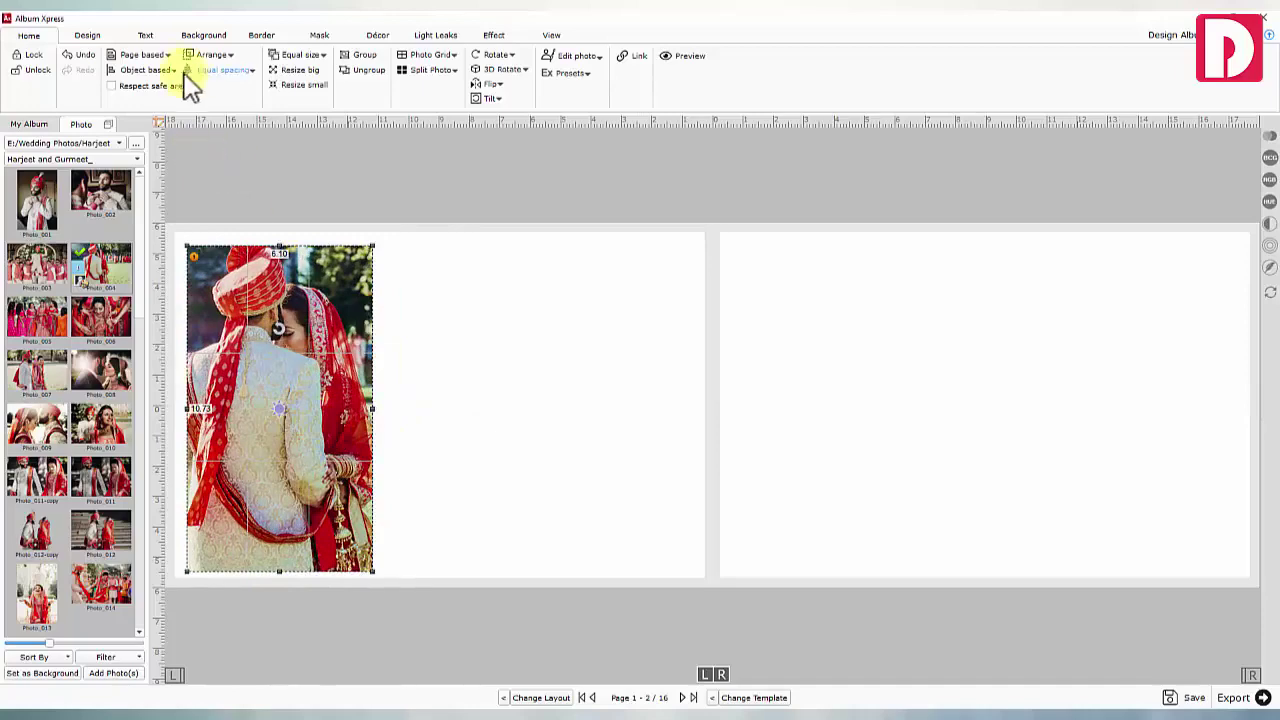
Align the tall photo to the page's left edge and add Photo_012, Photo_007 and Photo_010 across the spread, narrowing Photo_012's frame
click(146, 54)
click(164, 109)
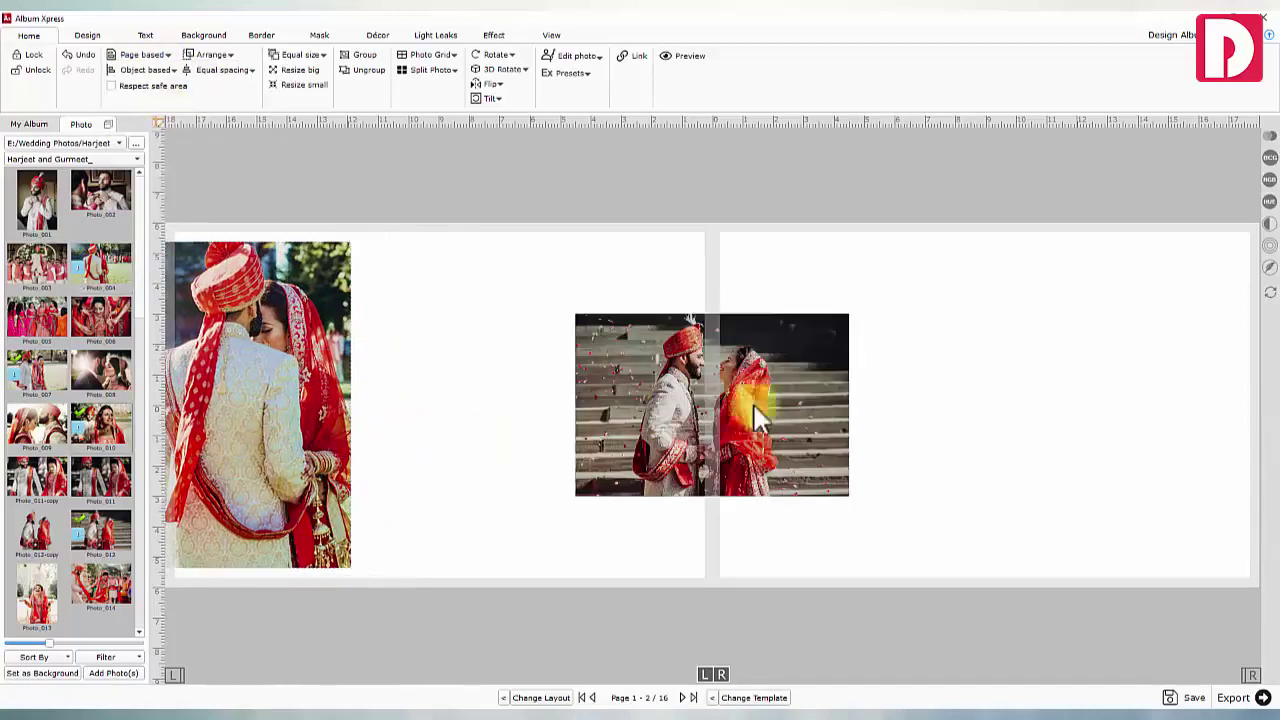
drag(753, 402, 569, 354)
drag(666, 357, 569, 357)
drag(481, 350, 429, 350)
drag(722, 429, 886, 420)
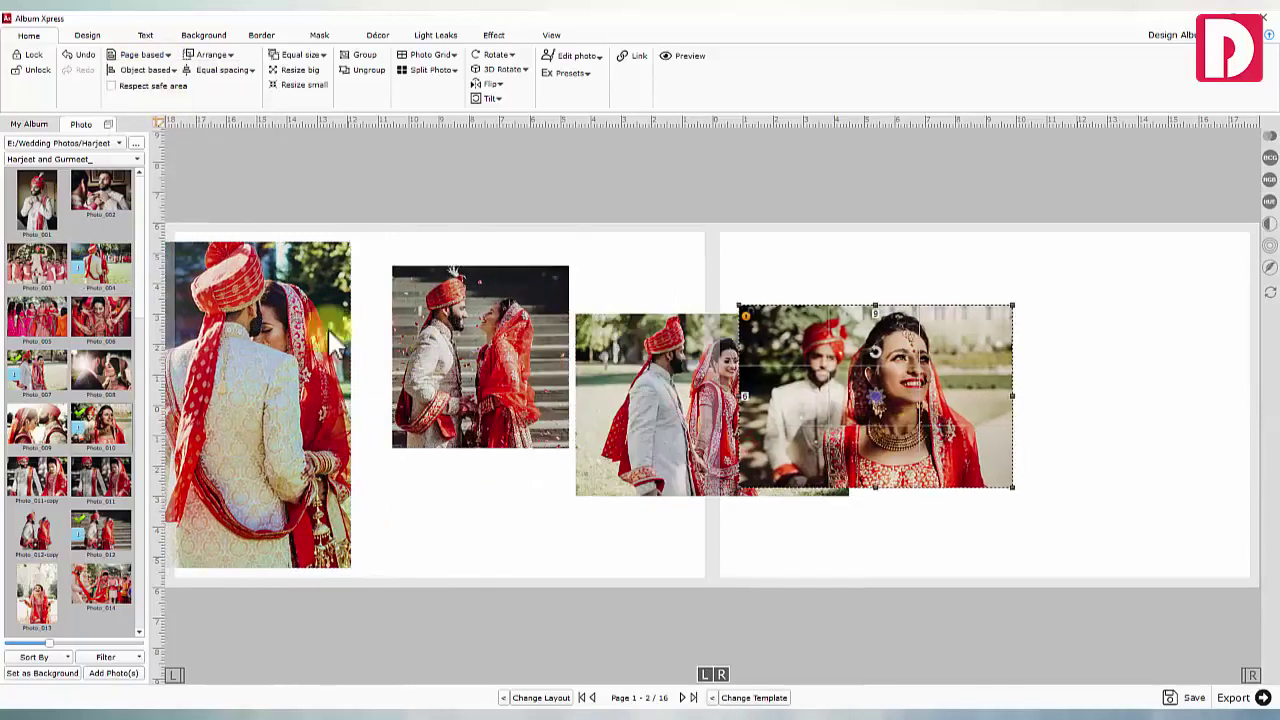
Select all photos on the spread and resize them to match the biggest one
click(422, 227)
key(ctrl+a)
click(330, 70)
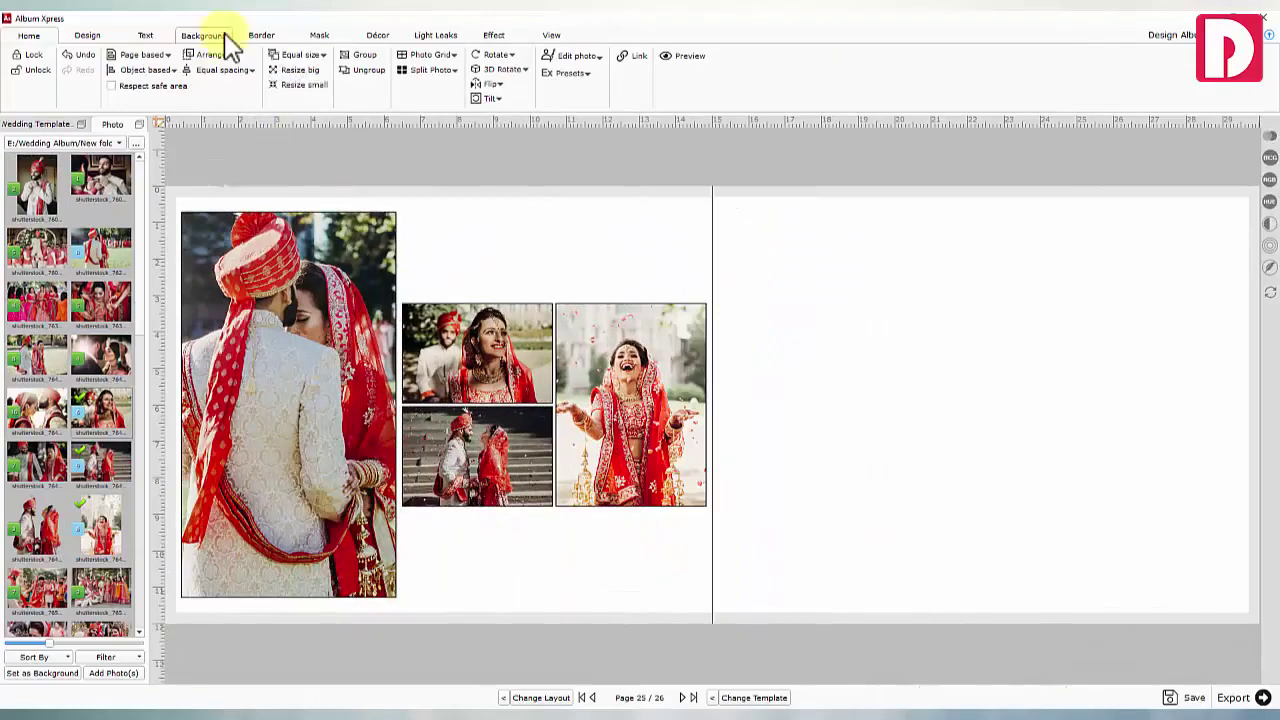
Apply the purple-to-red bokeh background to the collage spread on page 25
click(205, 36)
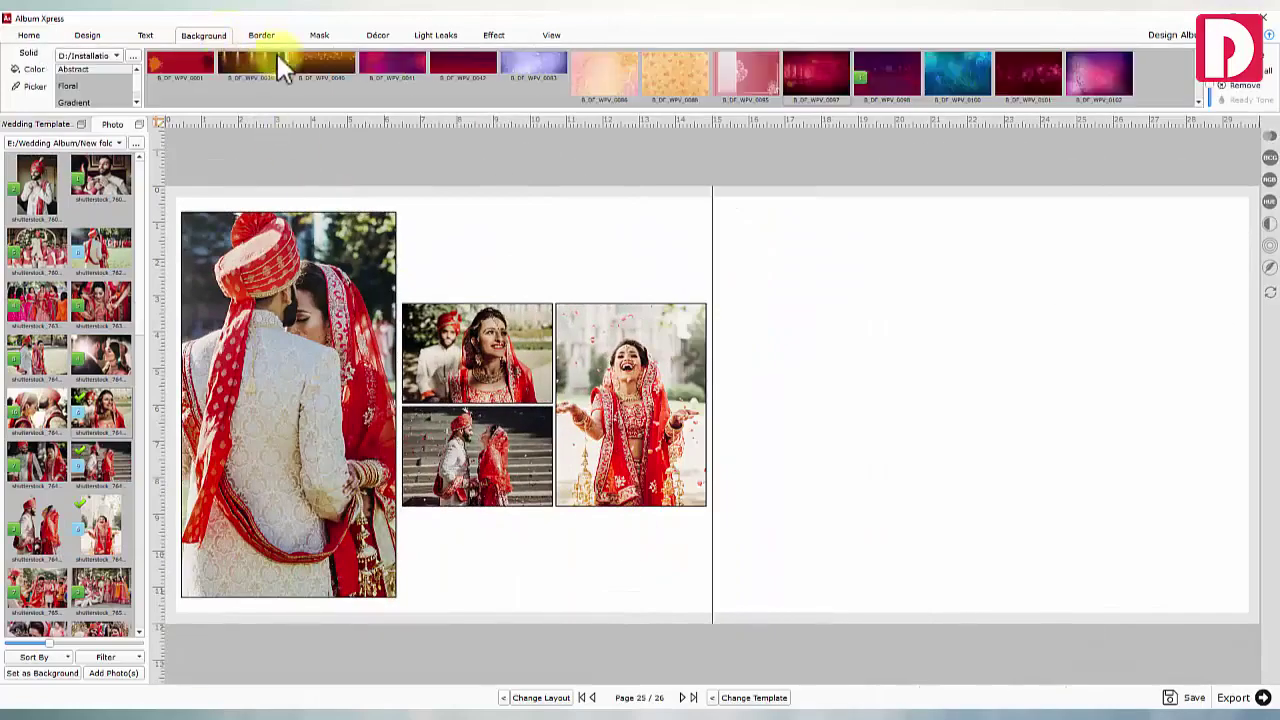
click(394, 70)
click(466, 63)
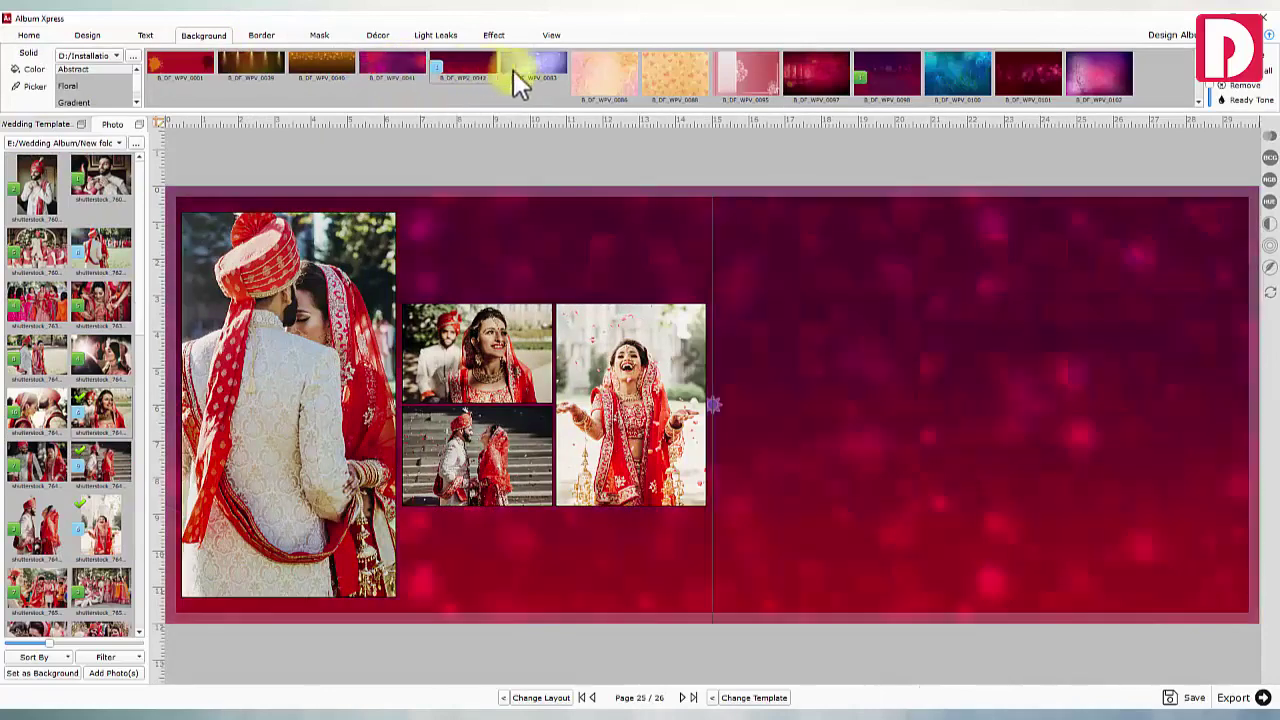
click(795, 88)
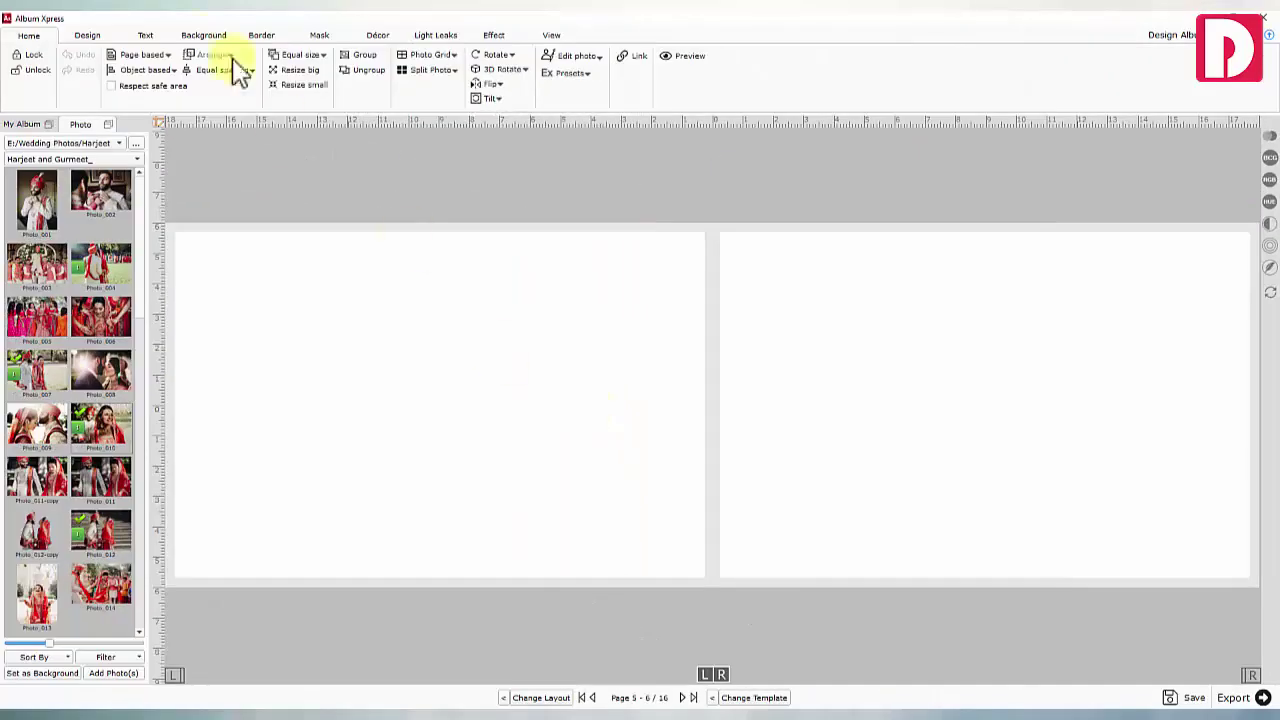
Give the blank spread on pages 5 - 6 the purple-to-red bokeh background and fill its outer right area with Photo_012, about 13.98 by 12.02 inches
click(215, 38)
click(489, 62)
double_click(103, 531)
drag(746, 428, 1152, 338)
drag(982, 404, 828, 503)
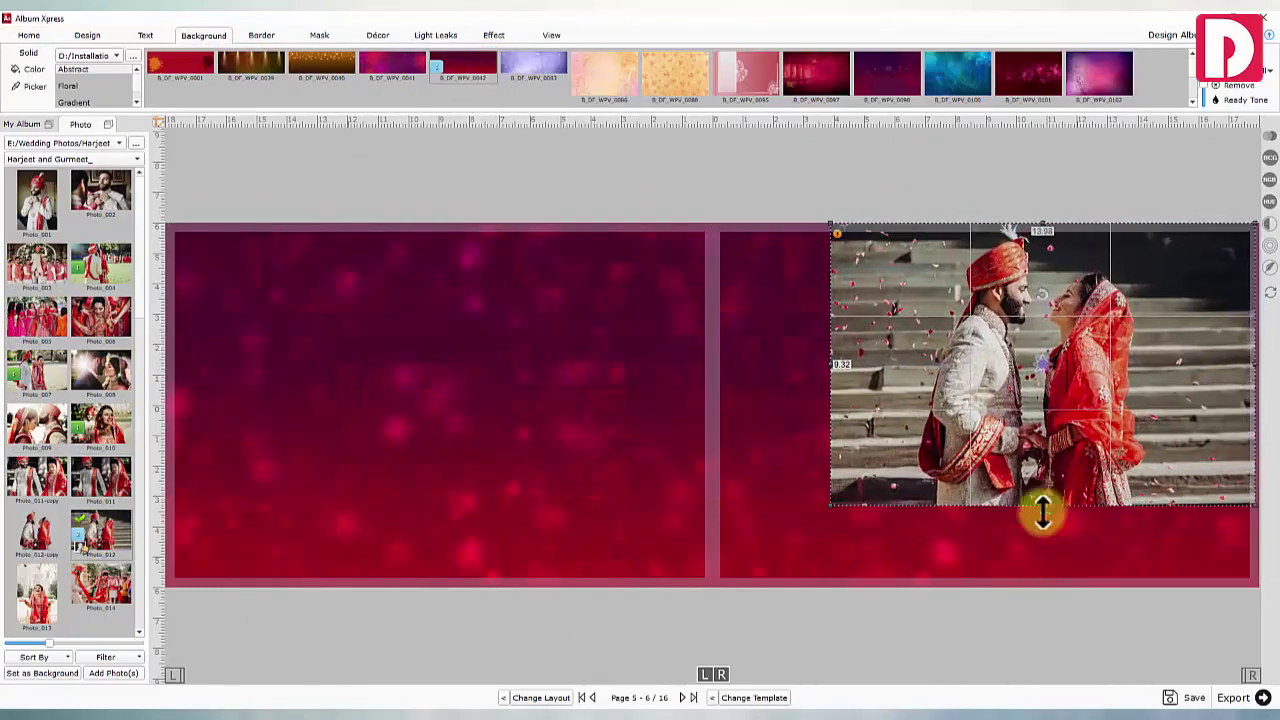
drag(1040, 509, 1043, 608)
Apply a soft-edged rectangular mask from the 04_Simple category to the large Photo_012
click(319, 36)
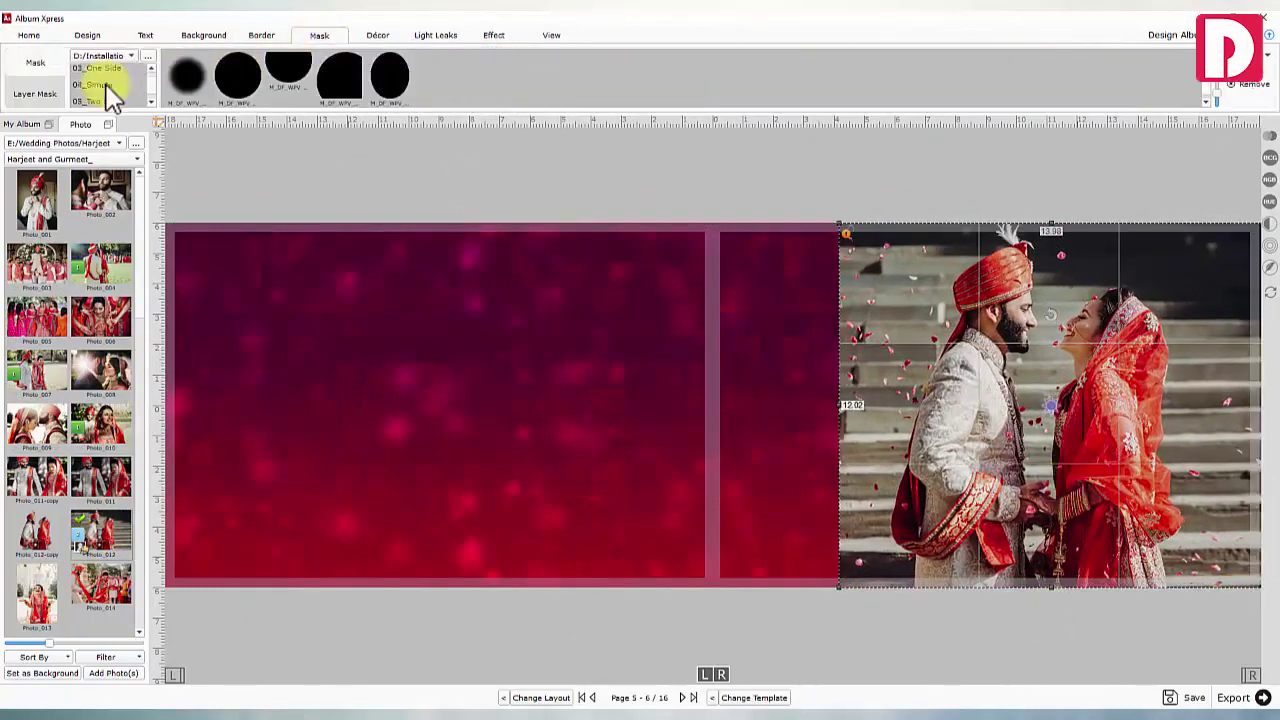
click(112, 85)
double_click(289, 76)
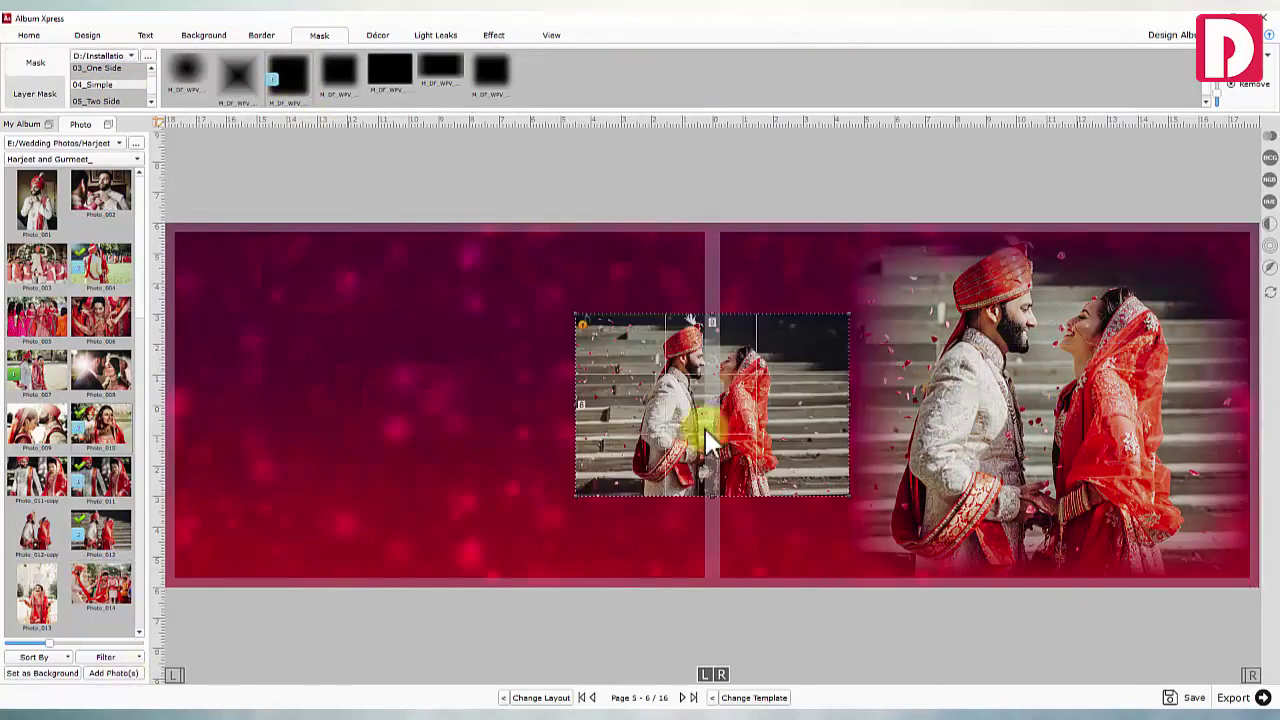
Roughly place four smaller couple photos around the centre of the spread and resize them to match the smallest one
drag(704, 426, 689, 312)
drag(834, 382, 703, 298)
drag(630, 249, 738, 265)
drag(770, 428, 703, 423)
ctrl+click(730, 268)
ctrl+click(812, 400)
click(28, 35)
click(304, 85)
Stack the four small photos in a vertical column over the spread's centre fold
click(750, 398)
drag(610, 360, 764, 373)
drag(753, 276, 749, 283)
drag(618, 366, 704, 477)
drag(608, 372, 694, 580)
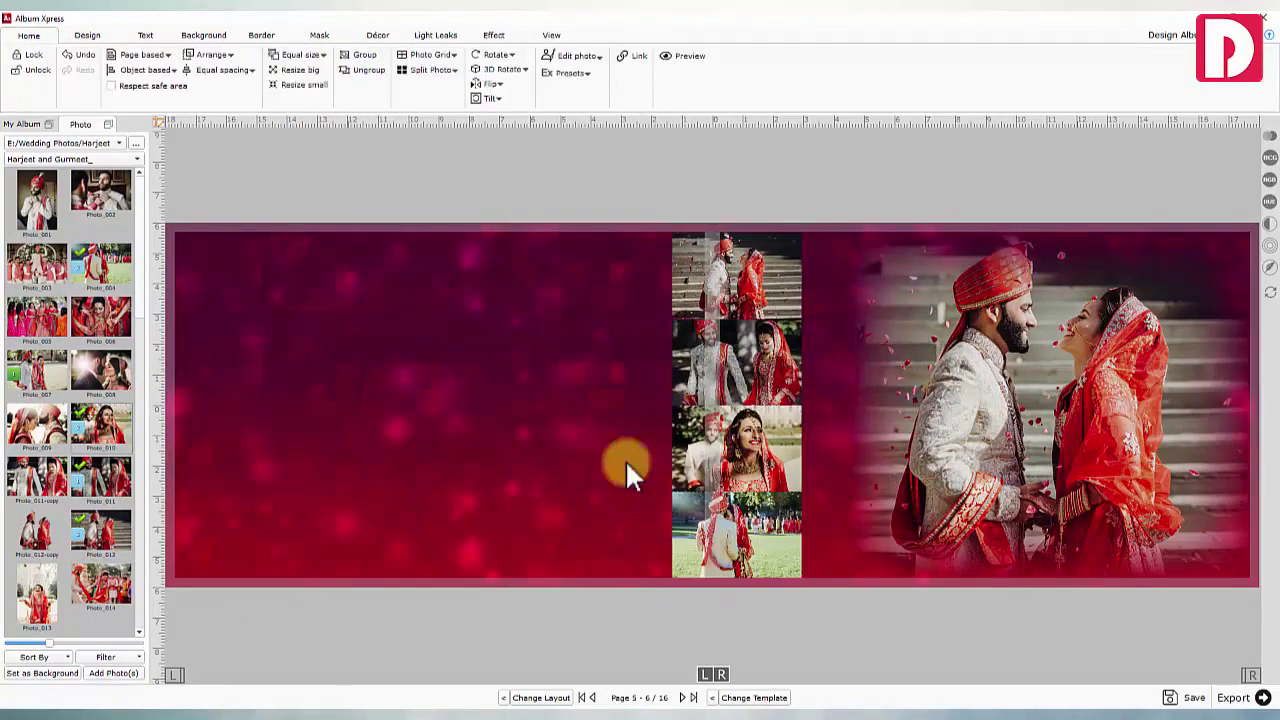
Add a square shape over the photo column, stretch it to the page's full height and lower its opacity
click(377, 35)
click(38, 78)
double_click(108, 66)
drag(733, 404, 788, 263)
drag(709, 293, 709, 578)
drag(710, 235, 710, 231)
click(1250, 86)
drag(1220, 114, 1180, 114)
Send the translucent shape behind the four photos and shift it into line with their column
right_click(657, 318)
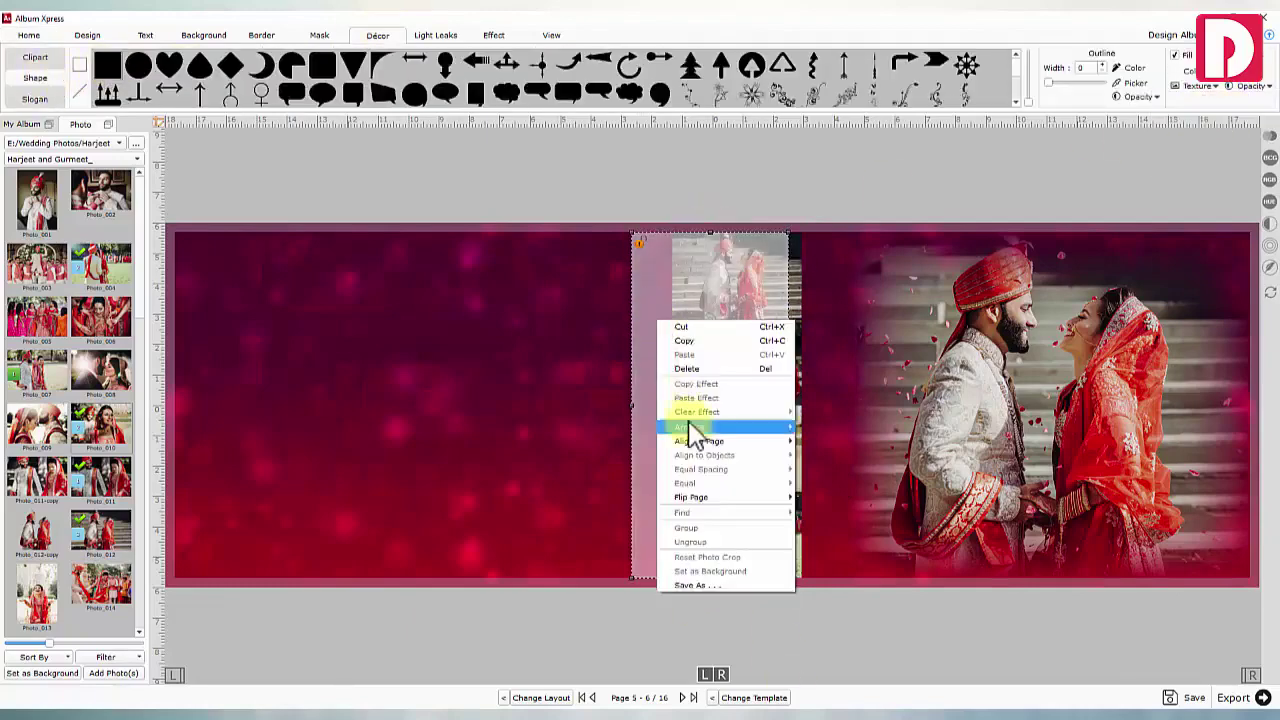
click(690, 427)
drag(646, 355, 660, 355)
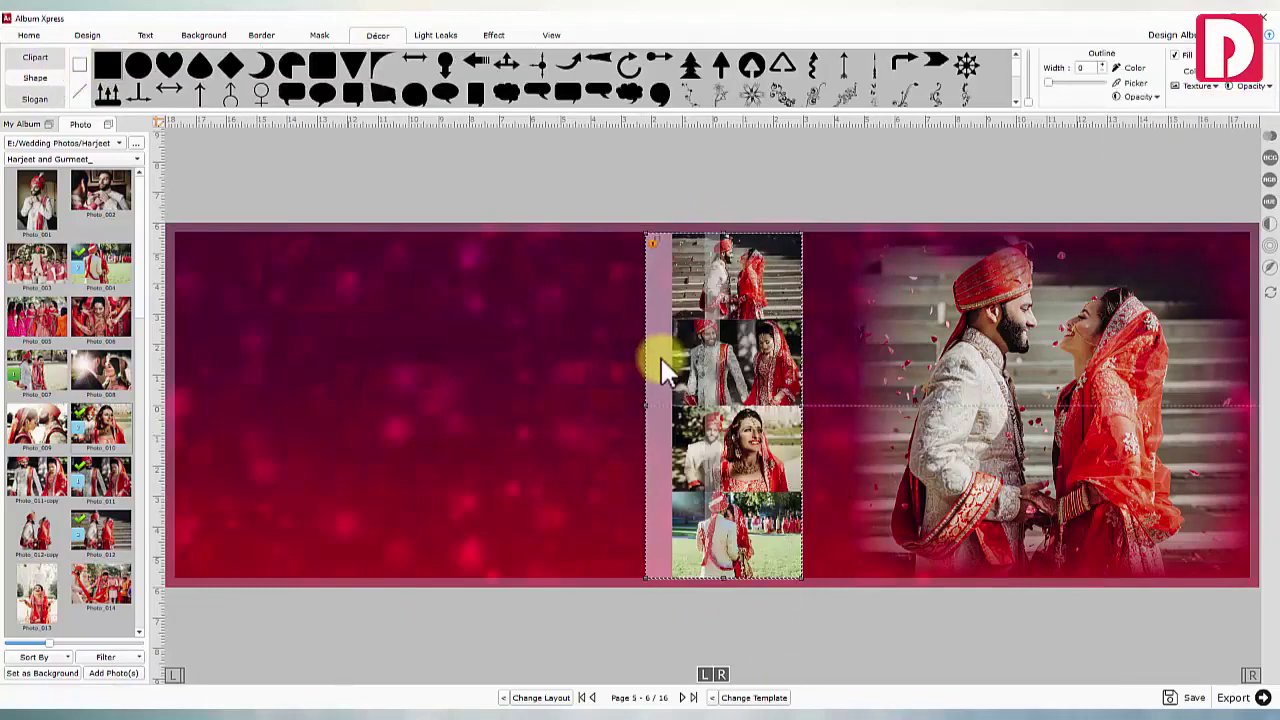
drag(660, 355, 676, 355)
Add the round ornamental frame clipart, move it to the left page, enlarge it and apply Ready Tone
click(46, 58)
double_click(187, 76)
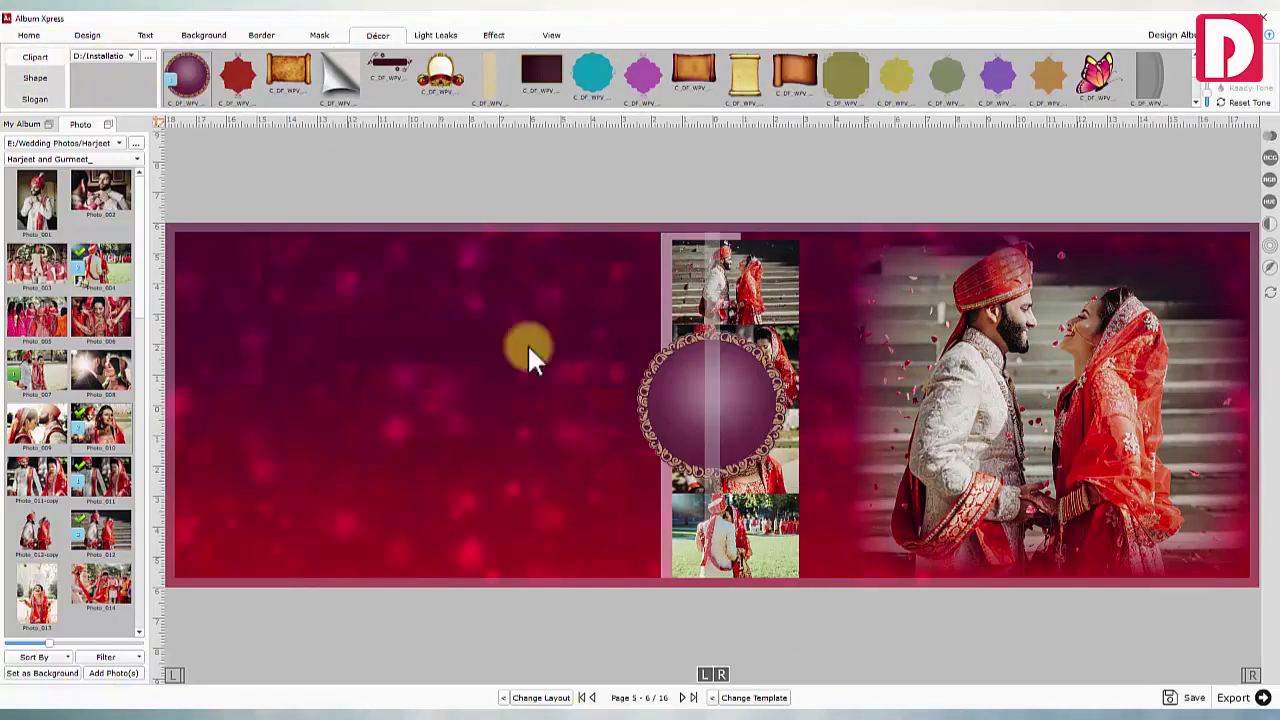
drag(711, 404, 374, 356)
drag(449, 432, 542, 526)
drag(485, 429, 462, 432)
click(1237, 90)
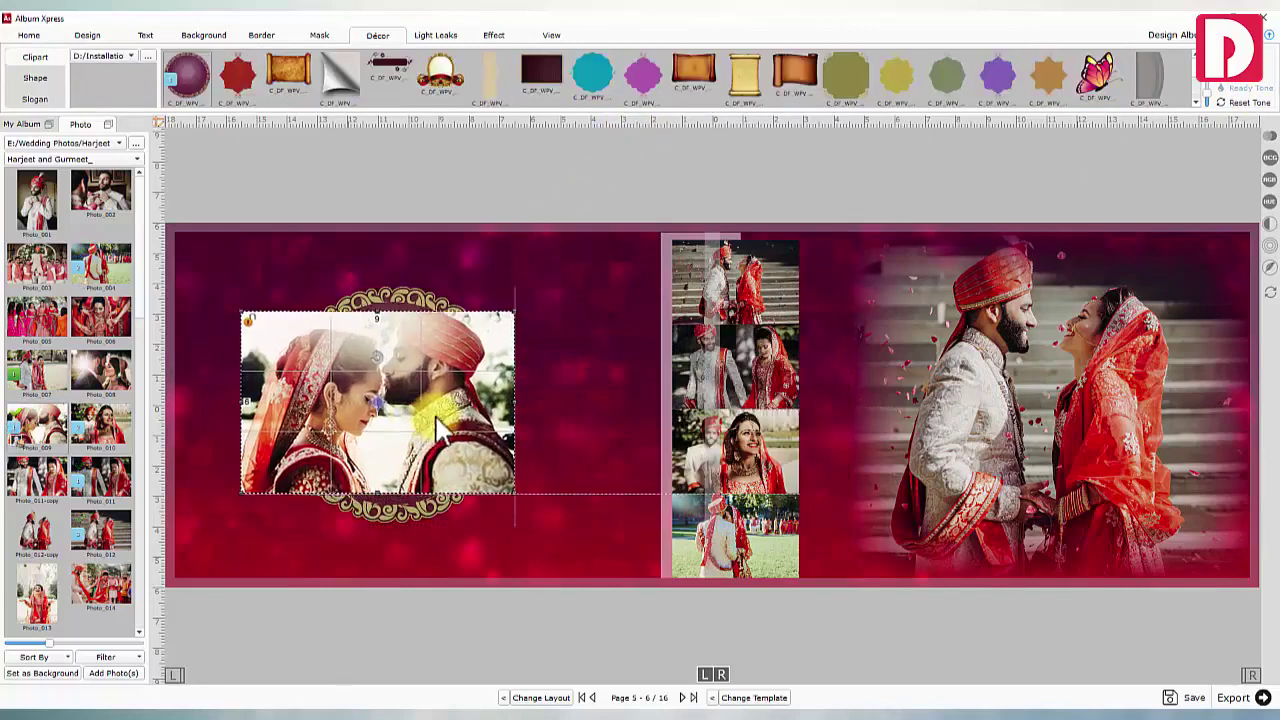
Apply the solid circle mask from the 01_Circle category to the couple photo lying over the round frame
click(319, 35)
click(130, 55)
scroll(110, 80, up, 1)
click(97, 68)
double_click(236, 74)
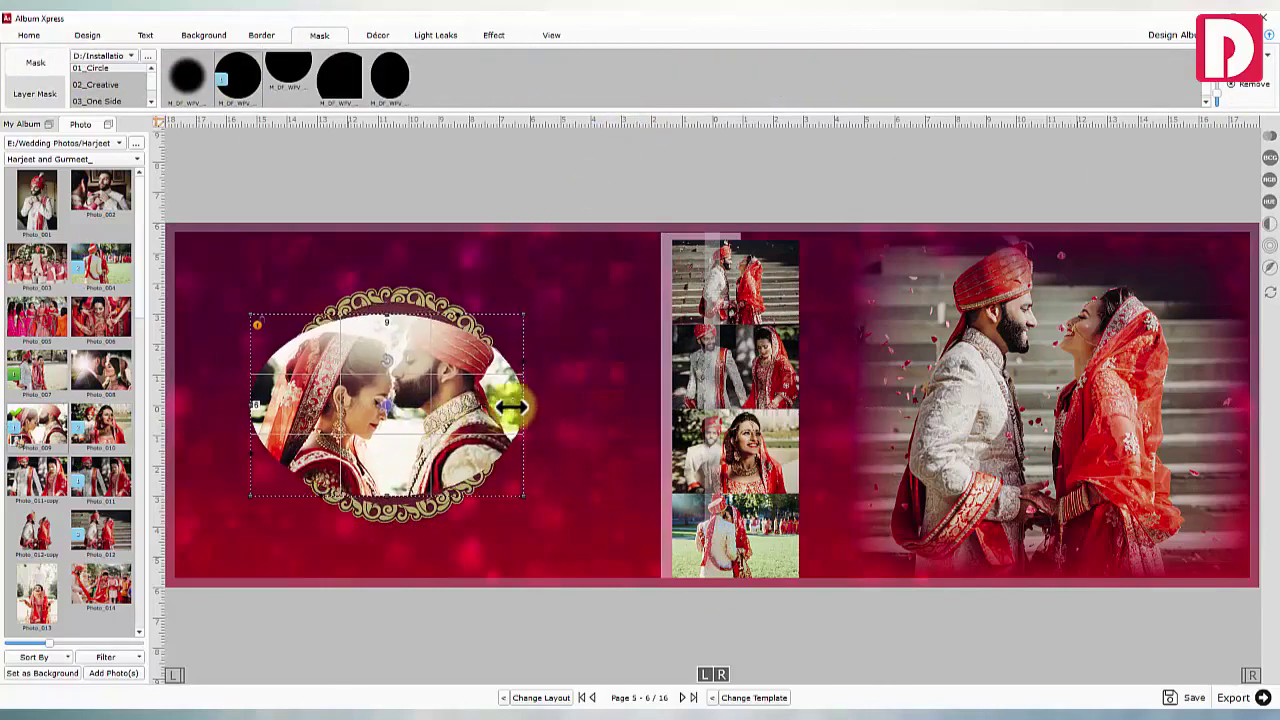
Resize the circular couple photo to about 6.89 by 6.77 inches and centre it inside the ornamental frame
drag(515, 405, 455, 407)
drag(400, 409, 437, 409)
drag(394, 312, 394, 301)
drag(401, 493, 401, 499)
drag(410, 400, 489, 455)
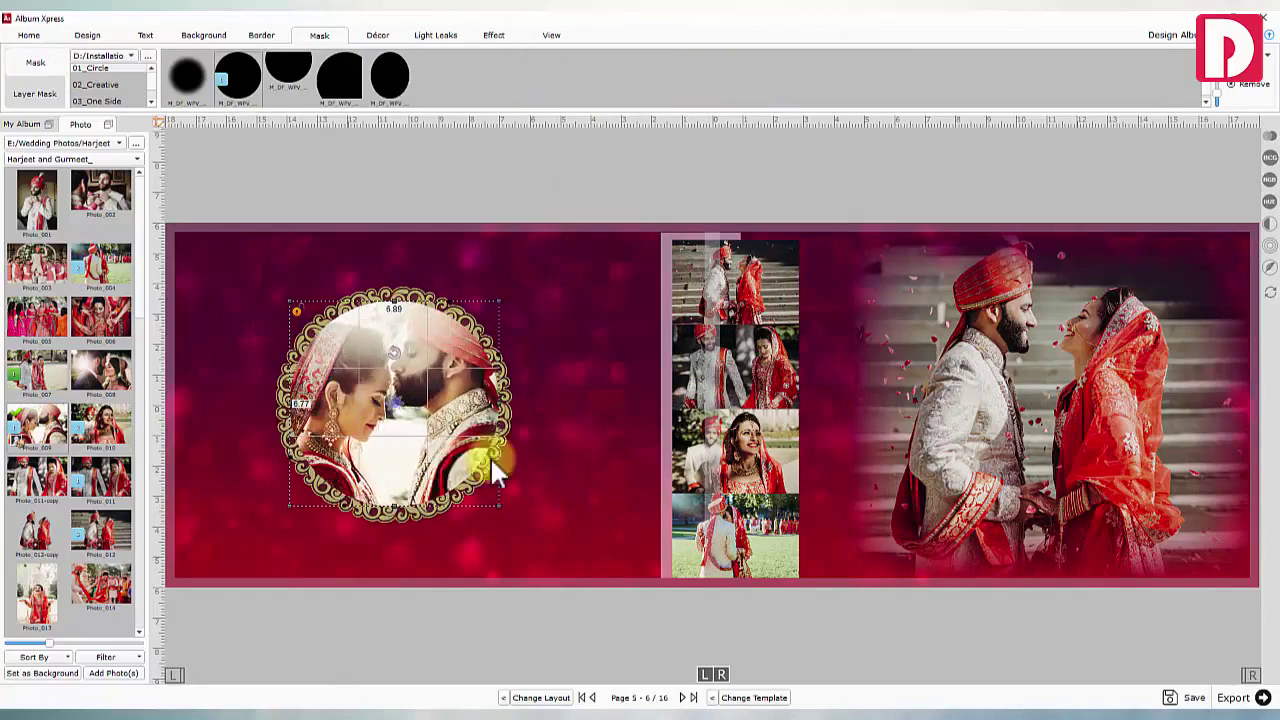
Add the curved clipart ornament to the left page, resize it, and tilt and reposition it around the round photo
click(377, 35)
drag(1148, 78, 480, 190)
drag(256, 196, 407, 226)
mouse_move(602, 384)
mouse_down()
mouse_move(574, 388)
mouse_move(584, 382)
mouse_up()
click(28, 35)
click(501, 99)
click(504, 117)
drag(540, 488, 319, 552)
drag(441, 286, 508, 233)
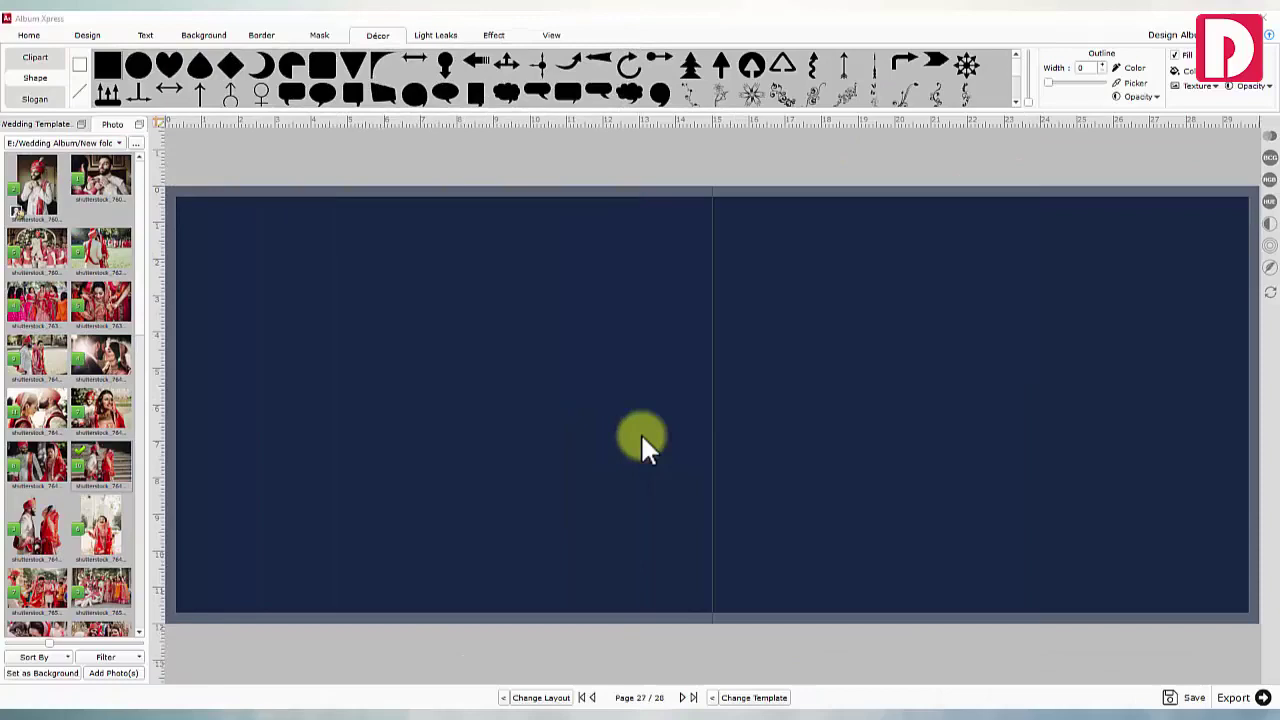
Add a square shape to the left page of the navy spread and stretch it into a tall panel
click(108, 68)
drag(690, 415, 225, 271)
drag(283, 296, 514, 610)
drag(429, 455, 429, 444)
Fill the tall panel with a medium blue colour
click(1189, 71)
click(590, 354)
click(614, 546)
click(796, 320)
click(718, 498)
Load an image file as the texture of the blue panel
click(1195, 86)
click(1205, 102)
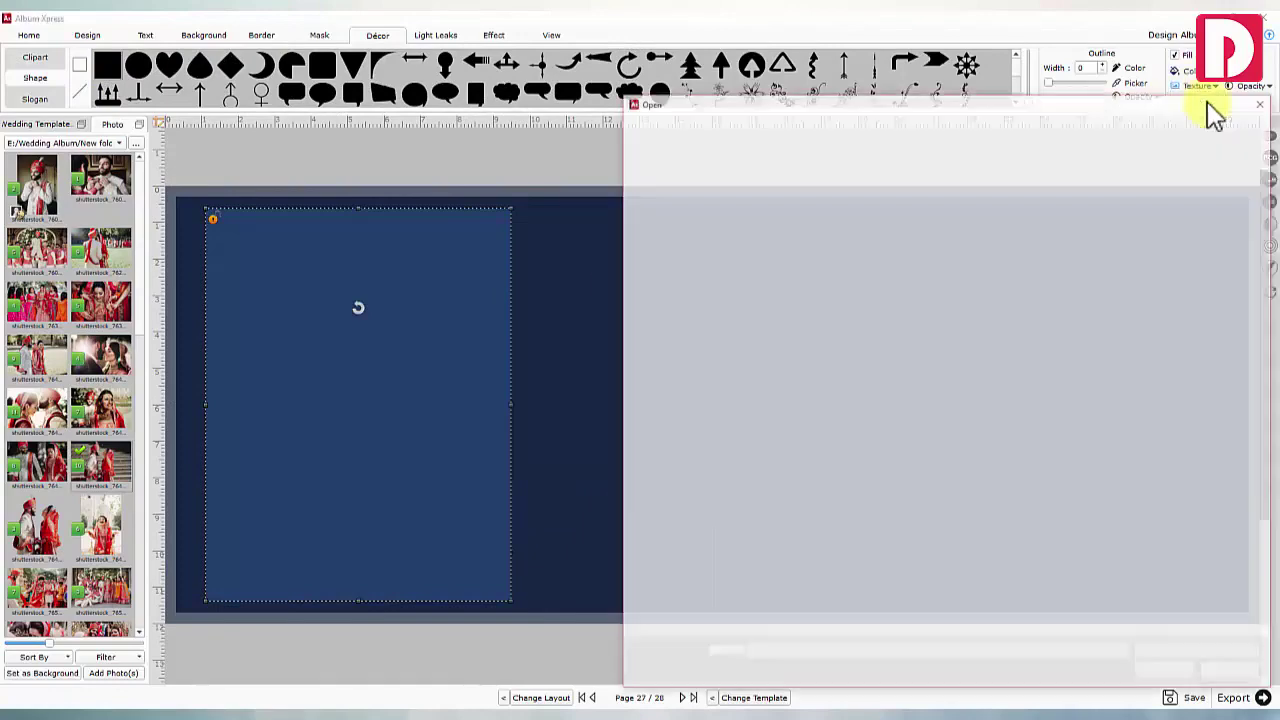
double_click(770, 198)
click(1208, 137)
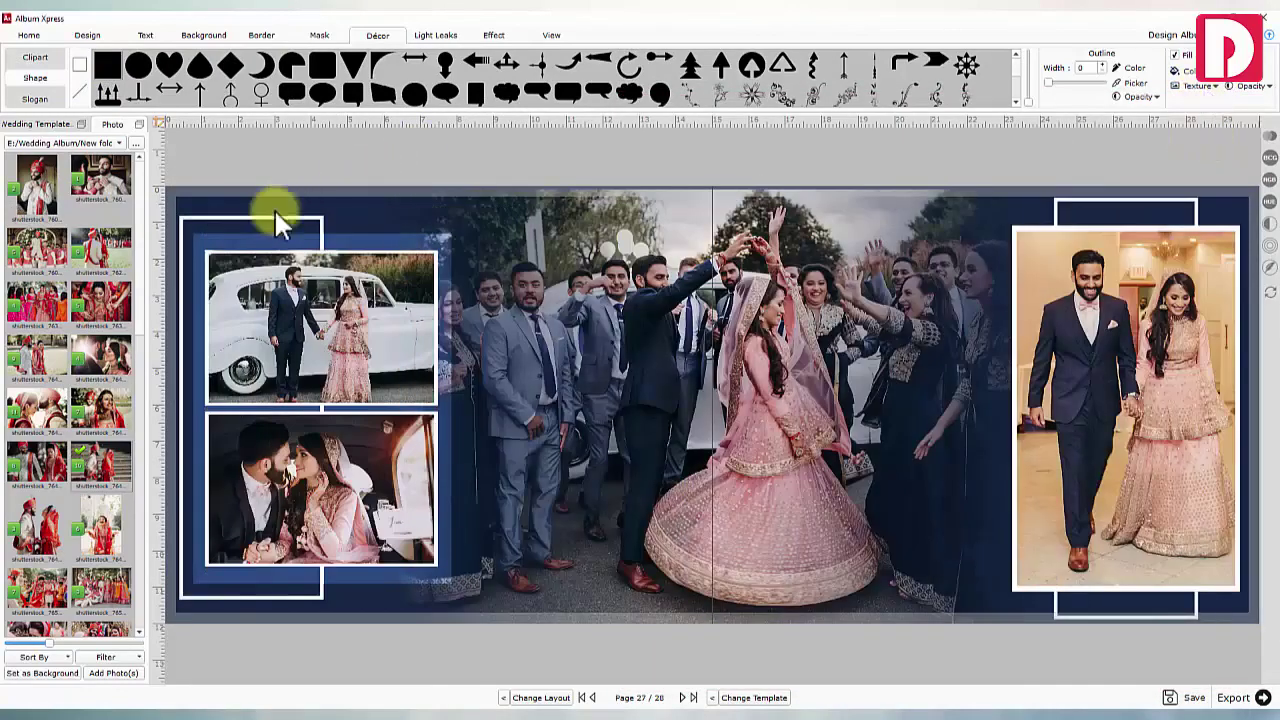
Add the "Sweet Memories..." clipart, enlarge it and place it along the upper edge of the left page
click(35, 57)
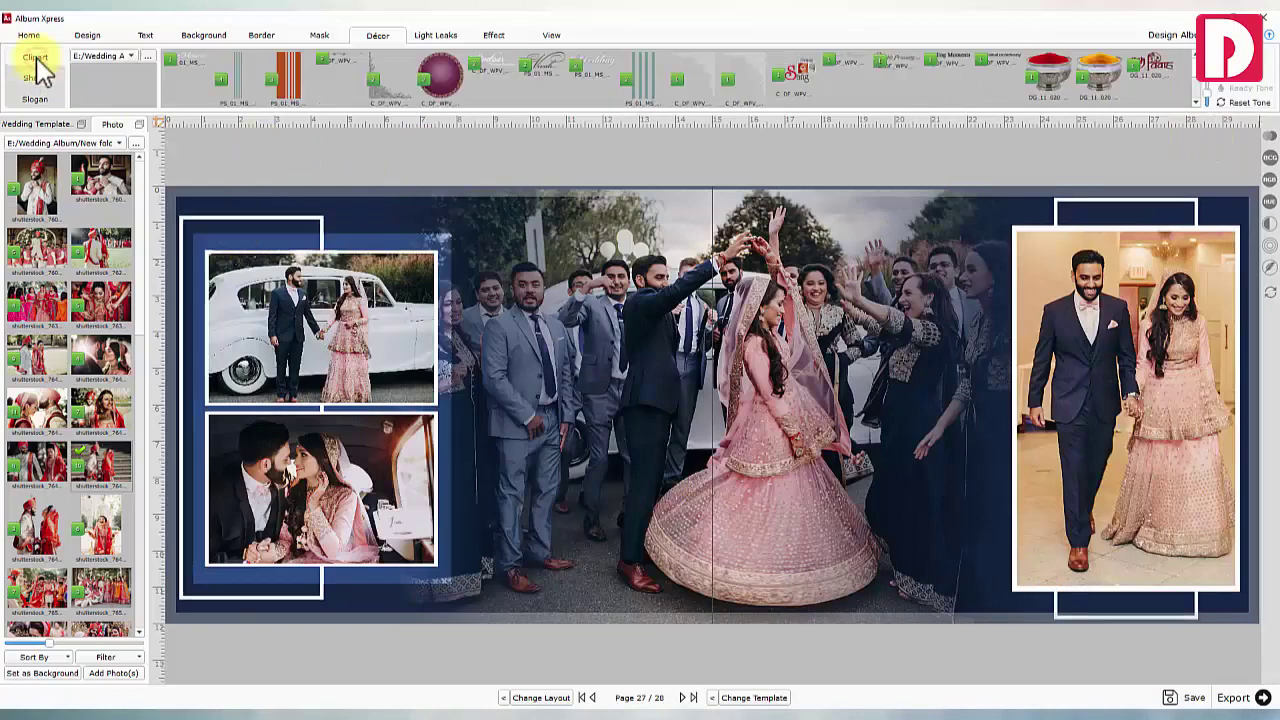
drag(194, 55, 740, 412)
drag(505, 228, 591, 323)
drag(587, 248, 536, 230)
click(508, 172)
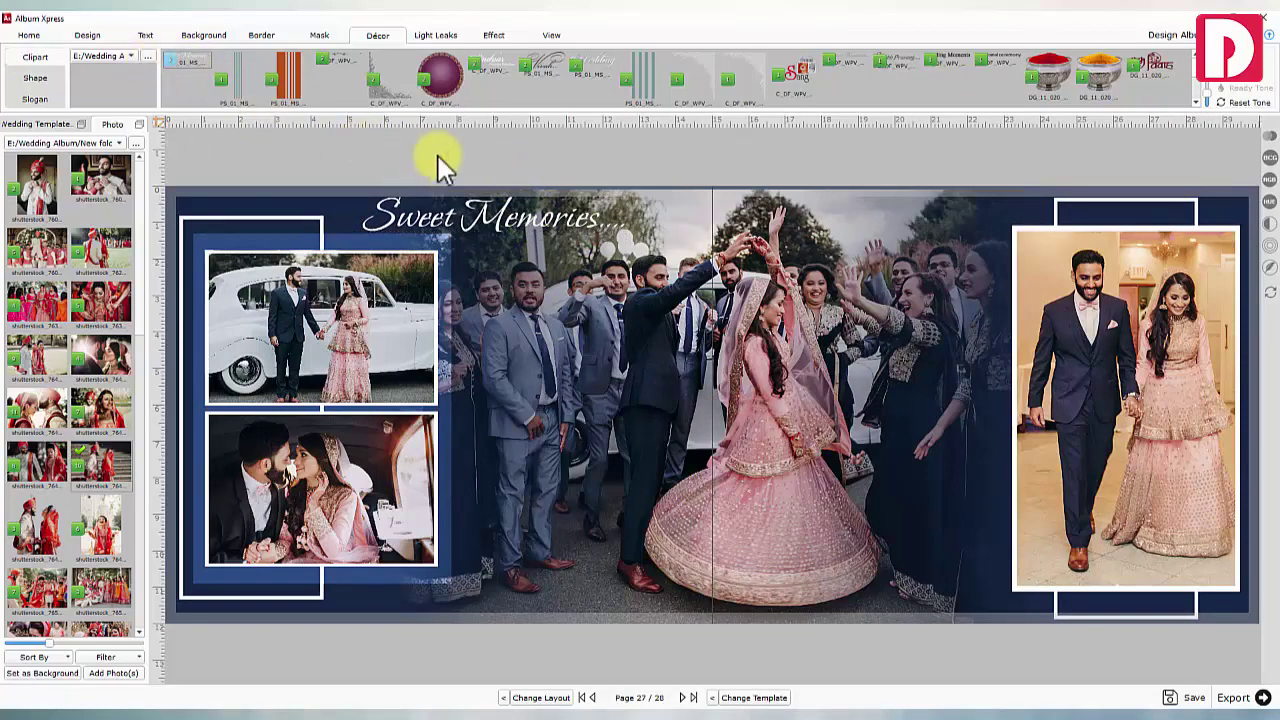
Apply the black-and-white Colorize effect to the framed photo of the walking couple on the right page
click(493, 33)
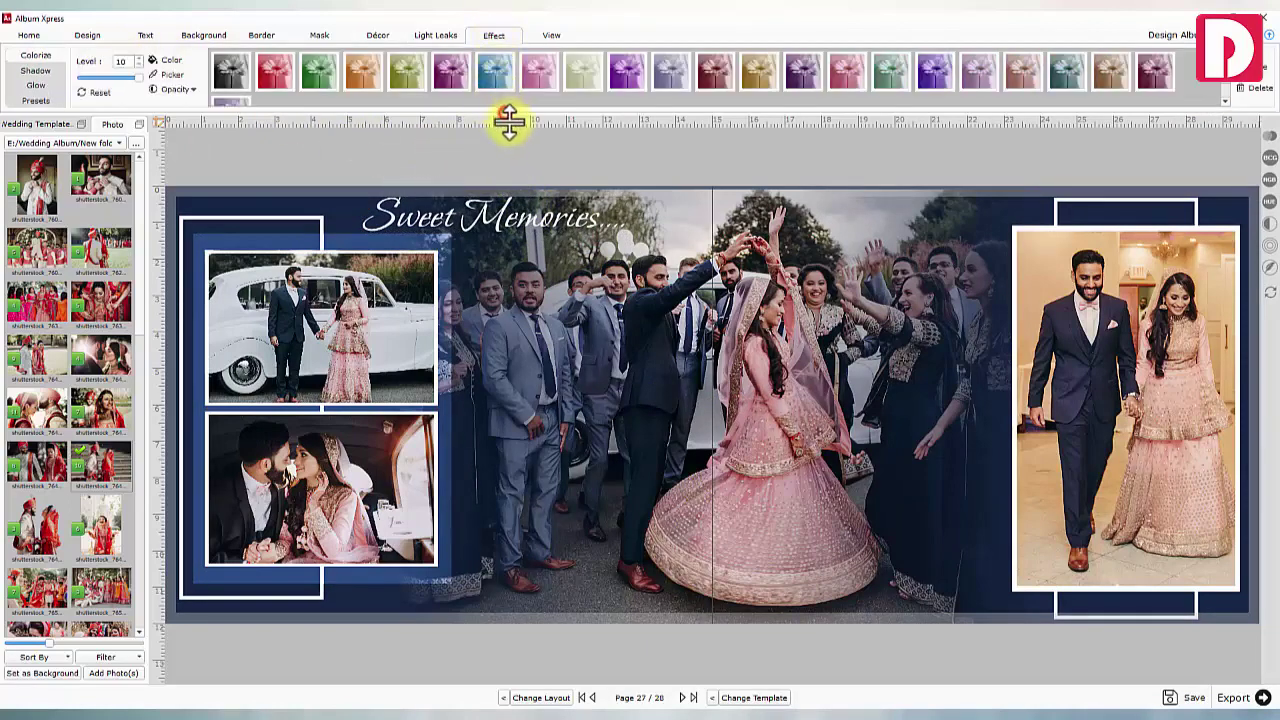
drag(508, 121, 513, 133)
click(1032, 318)
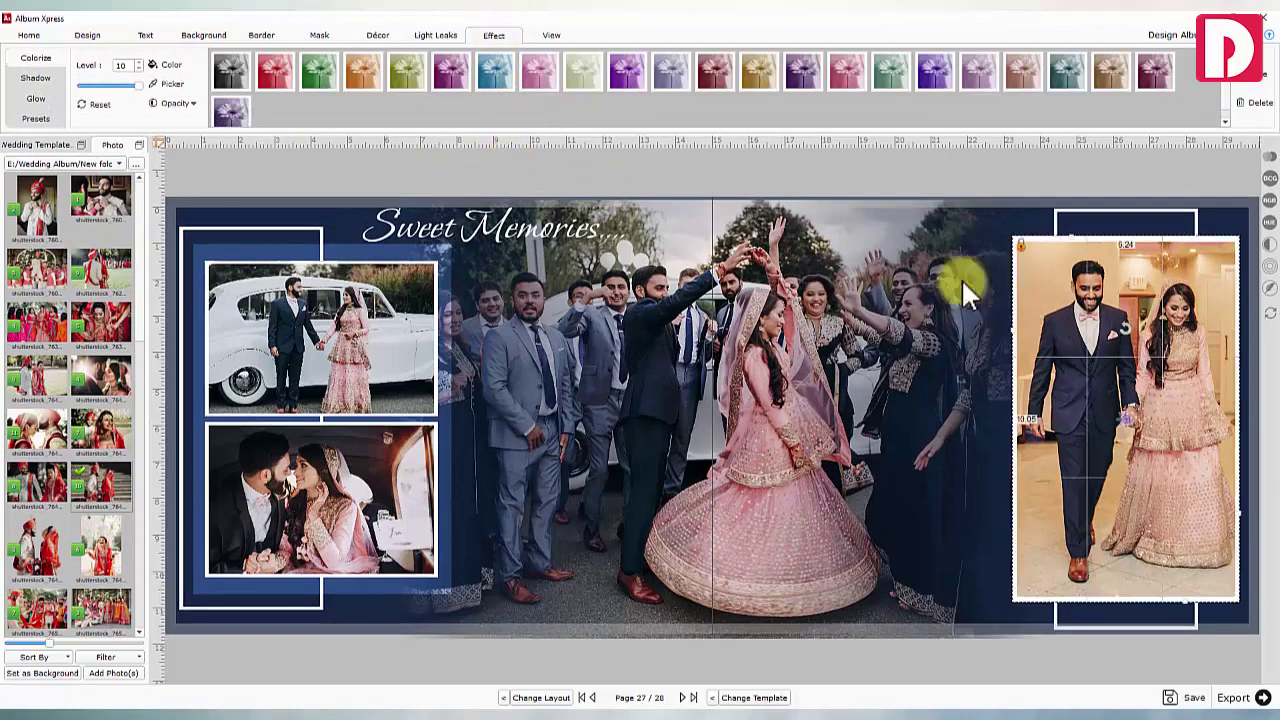
click(230, 75)
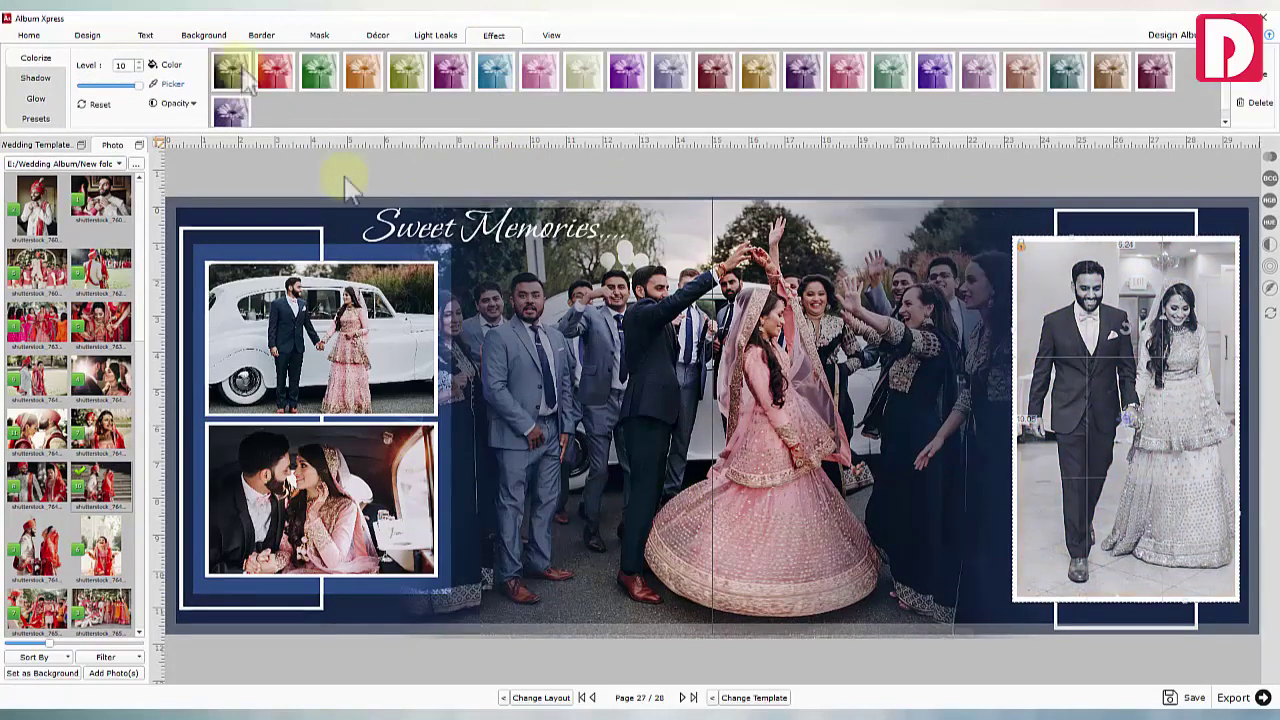
click(146, 36)
click(444, 227)
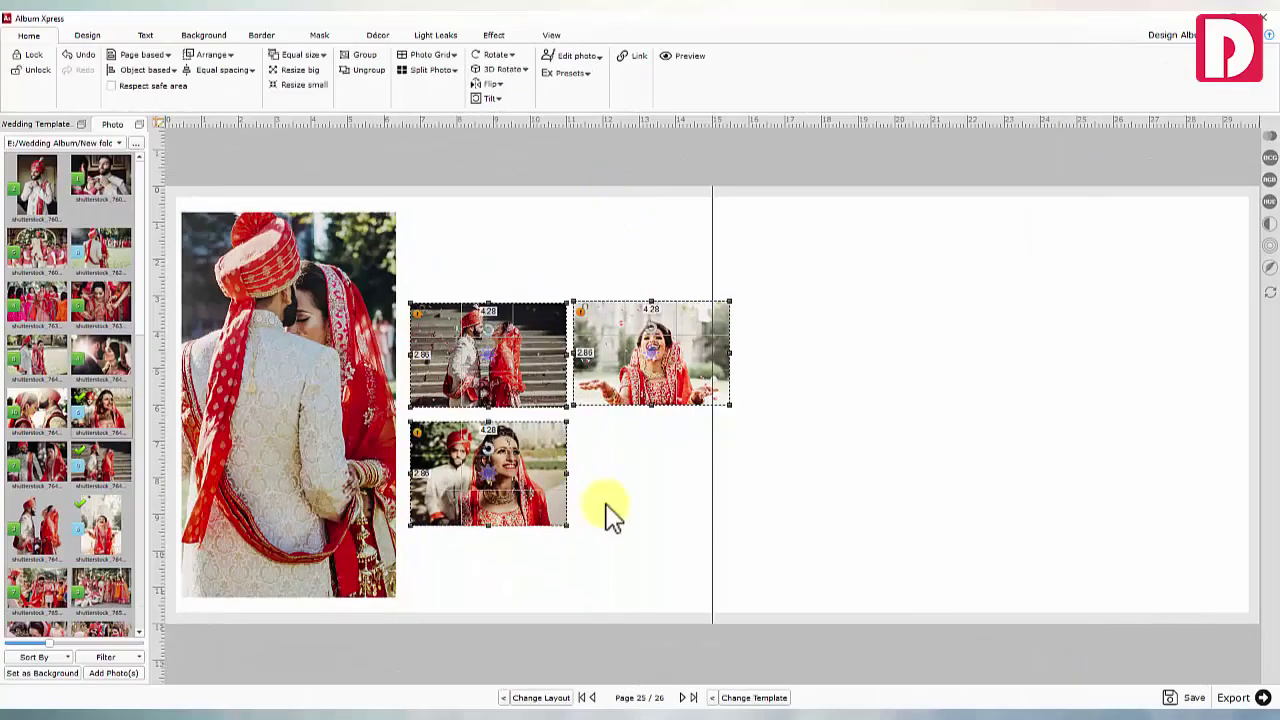
Combine the three selected photos into a photo grid of 2 rows and 2 columns with 30 spacing, and shrink it to fit the left page
click(440, 57)
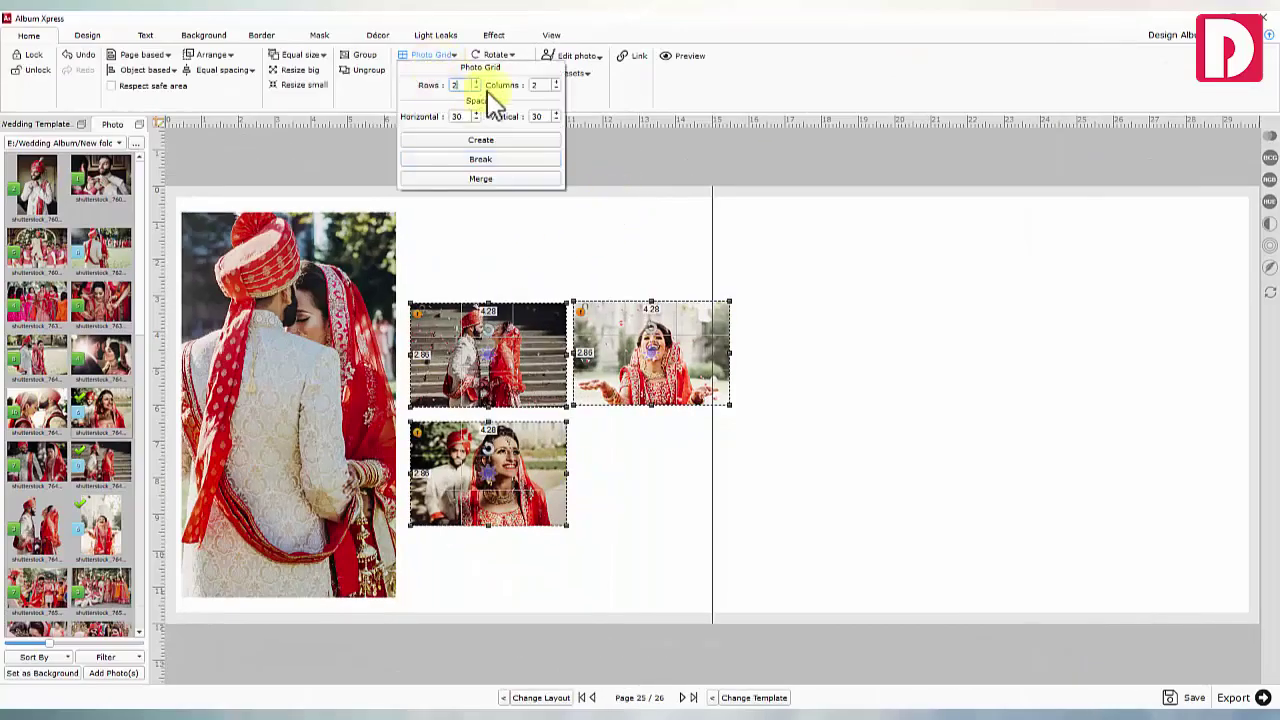
click(482, 141)
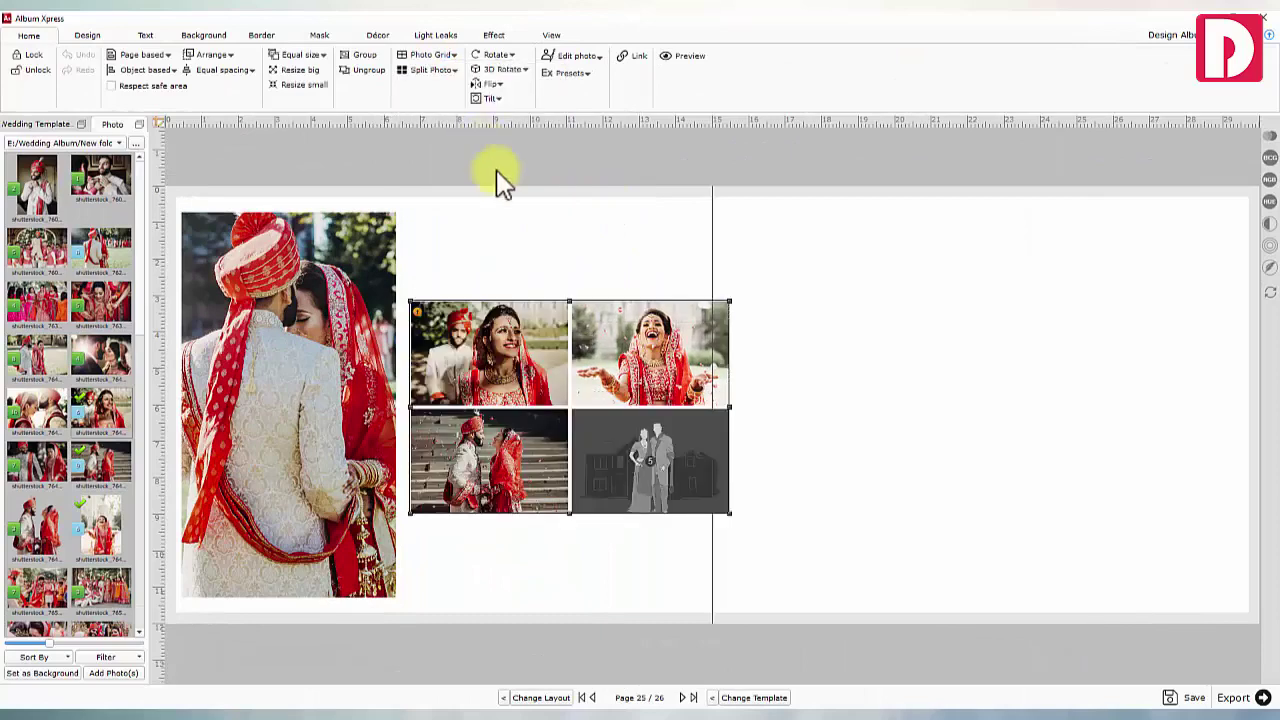
mouse_move(720, 524)
mouse_down()
mouse_move(794, 583)
mouse_move(707, 506)
mouse_up()
Merge the laughing bride's grid cell with the empty cell below it
click(641, 448)
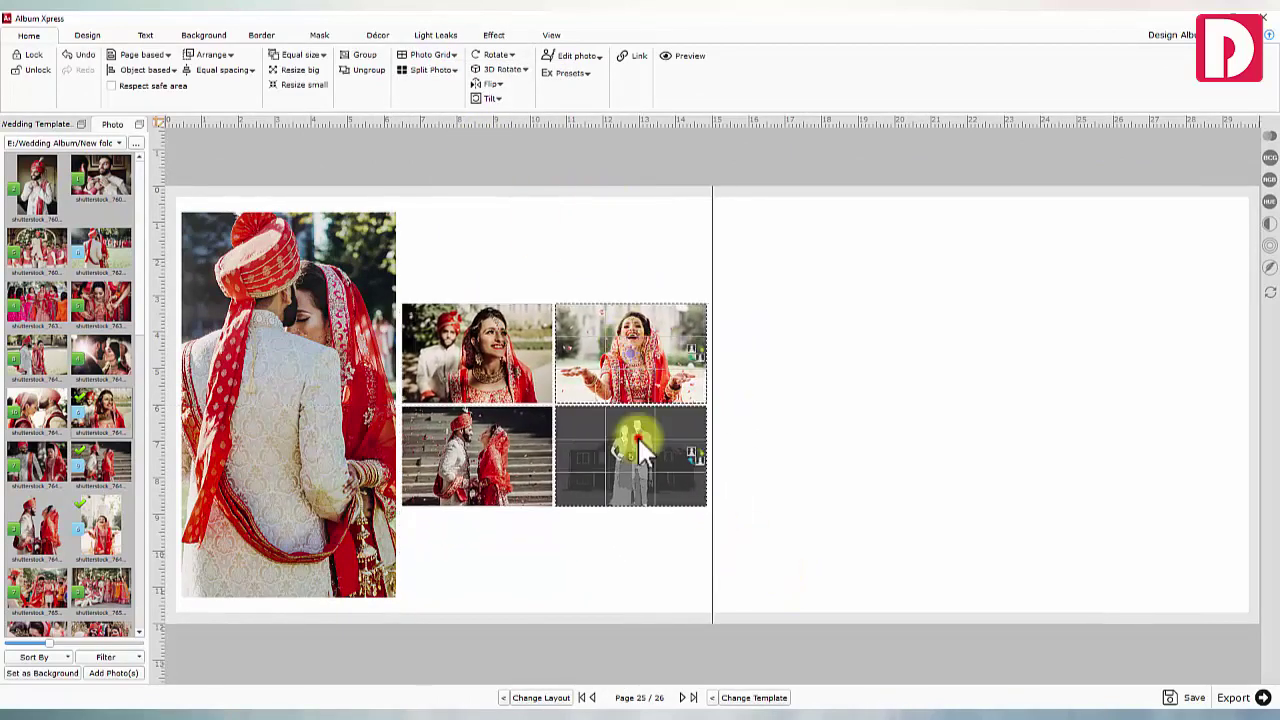
click(430, 55)
click(482, 177)
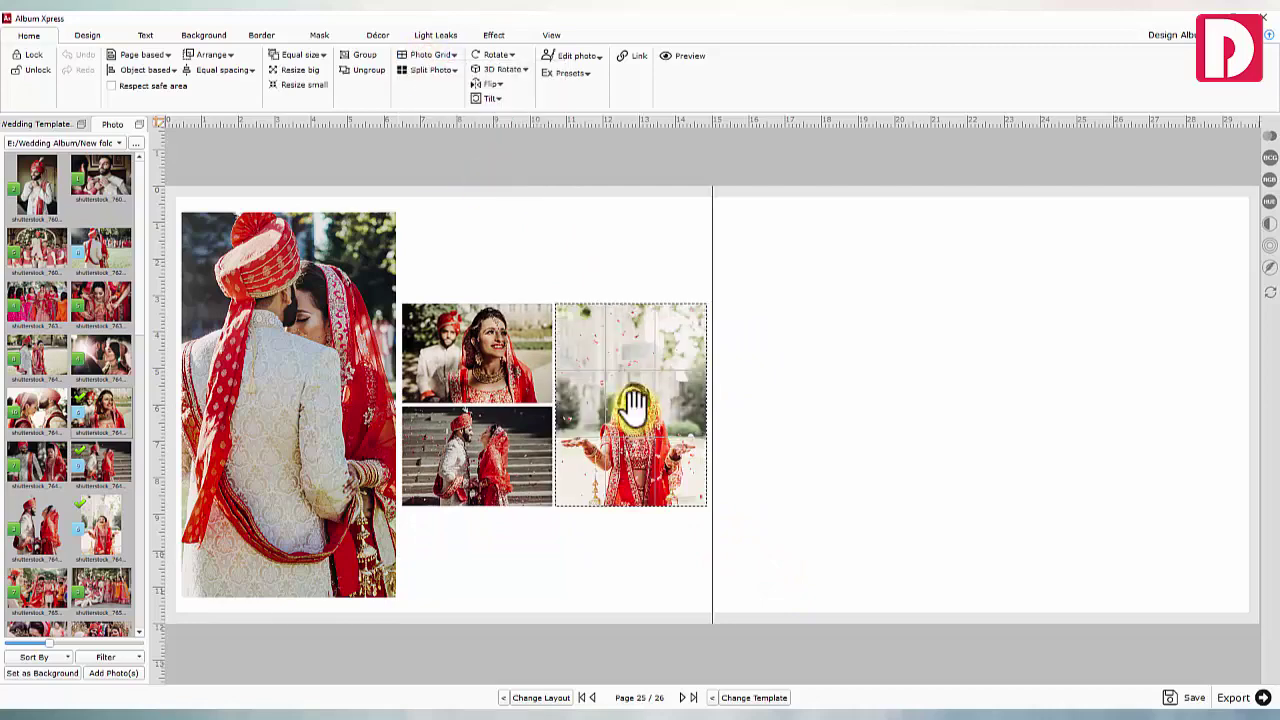
click(643, 566)
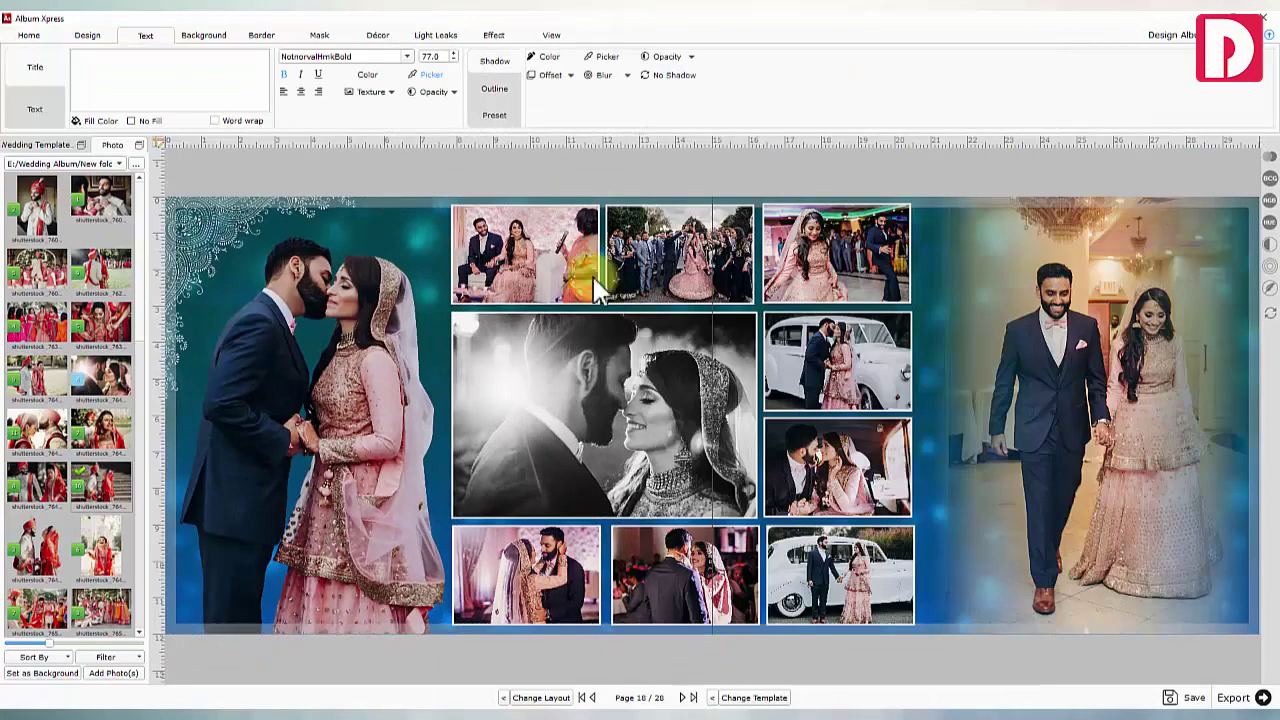
Select the nine photos in the middle of page 18 and cycle them through alternative layouts
drag(537, 177, 858, 610)
click(545, 698)
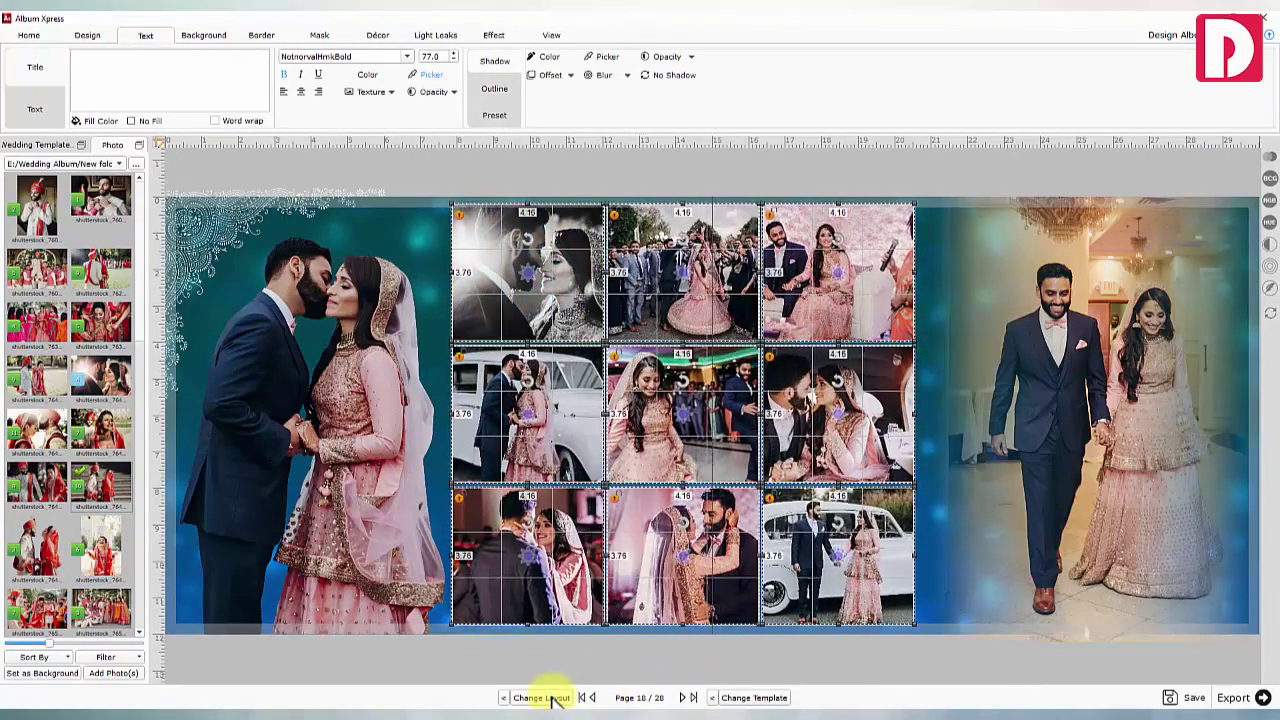
click(545, 698)
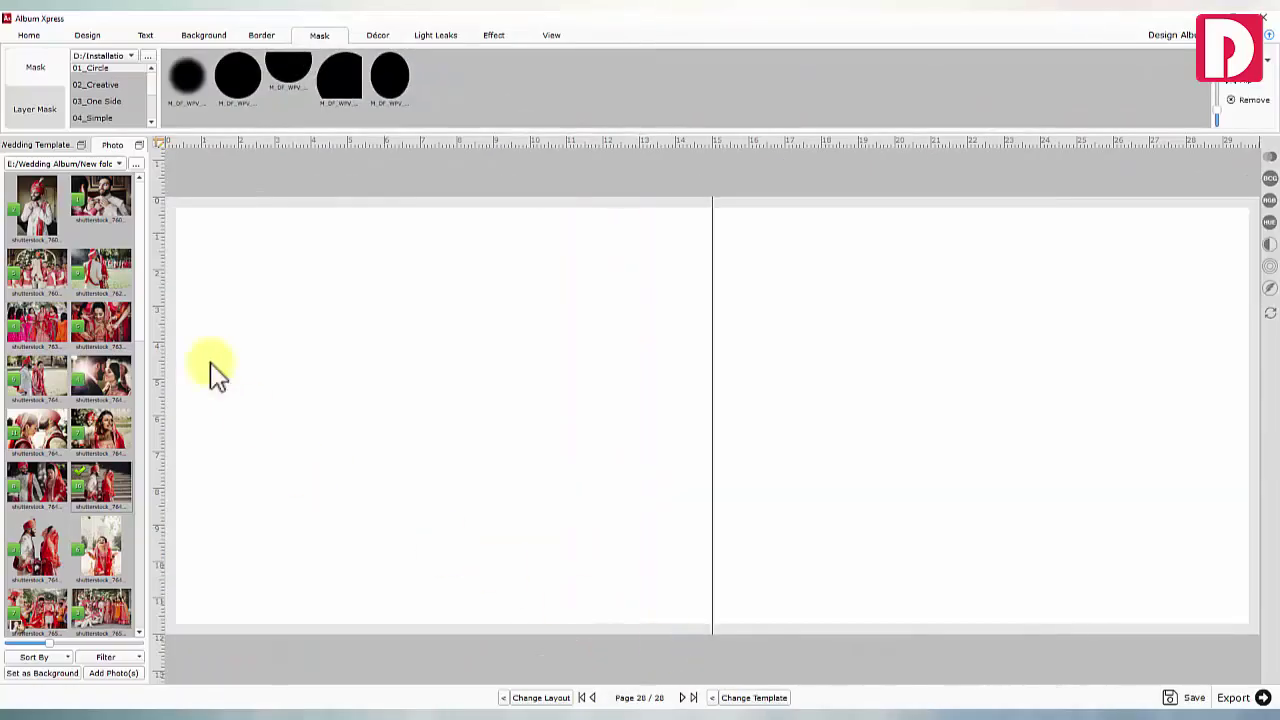
Place the photo of the couple seen from behind on blank page 28 and enlarge it to about 16.97 by 11.98 inches from the left edge
drag(123, 286, 600, 400)
drag(500, 420, 838, 703)
drag(822, 420, 720, 409)
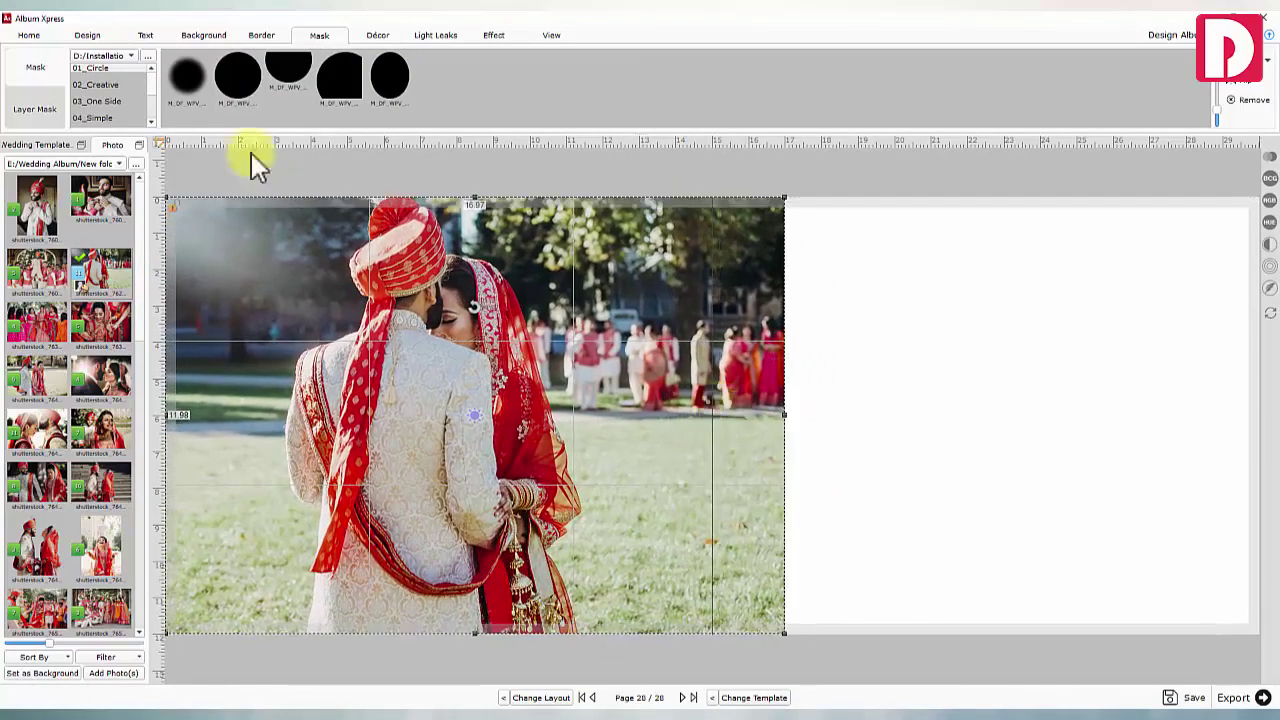
Open the Layer Mask brushes for the photo and leave brush editing
click(22, 115)
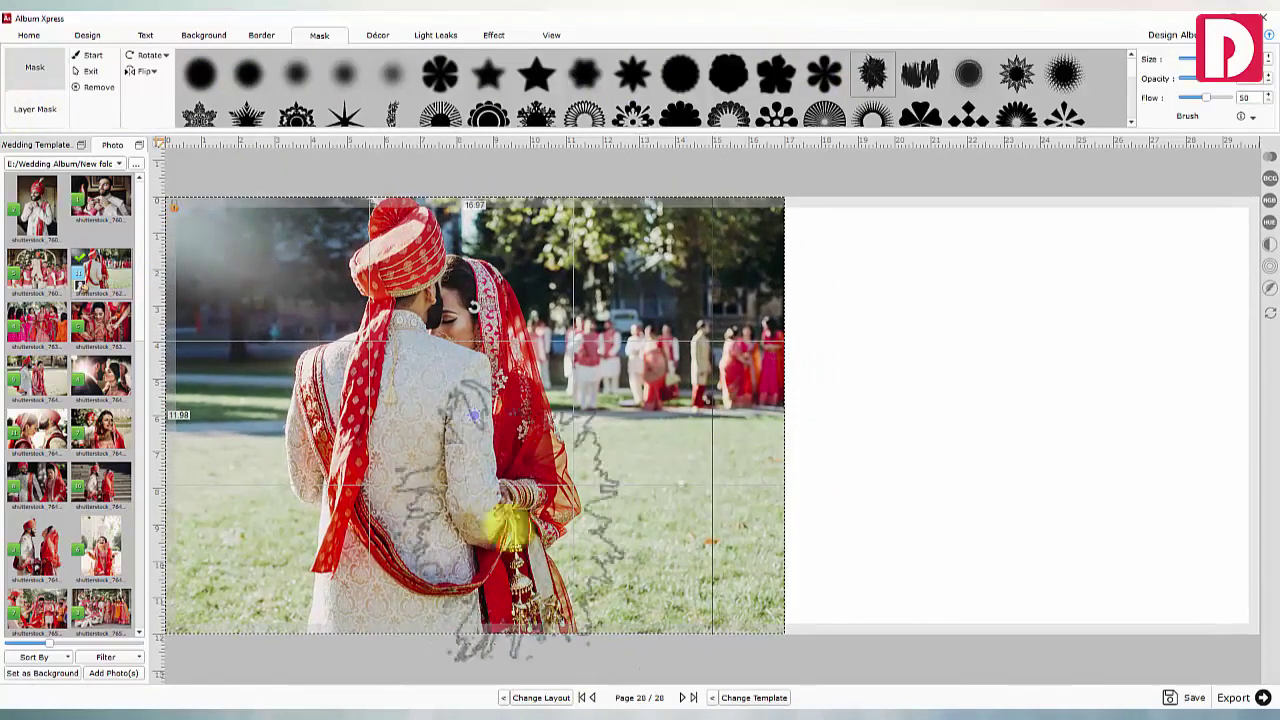
click(87, 71)
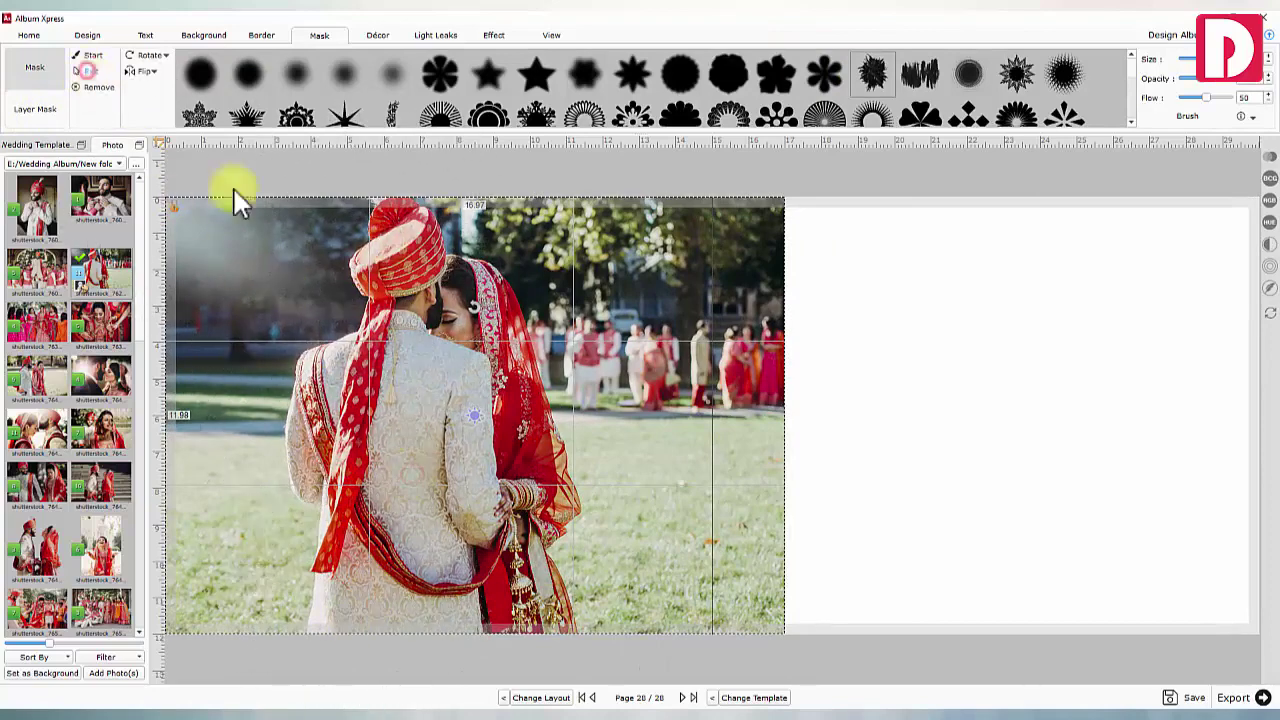
Set the smiling bride photo at the centre of pages 7-8 to brightness 9, contrast -16 and gamma 5
click(1268, 267)
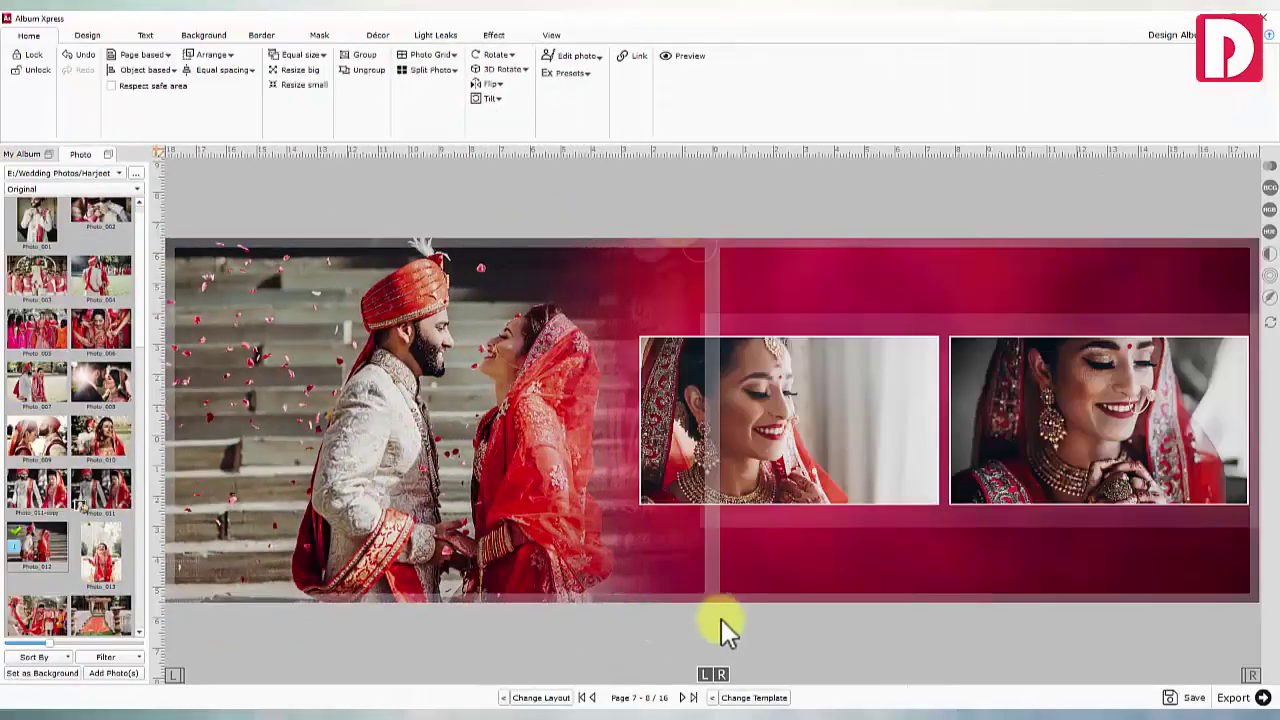
click(1267, 170)
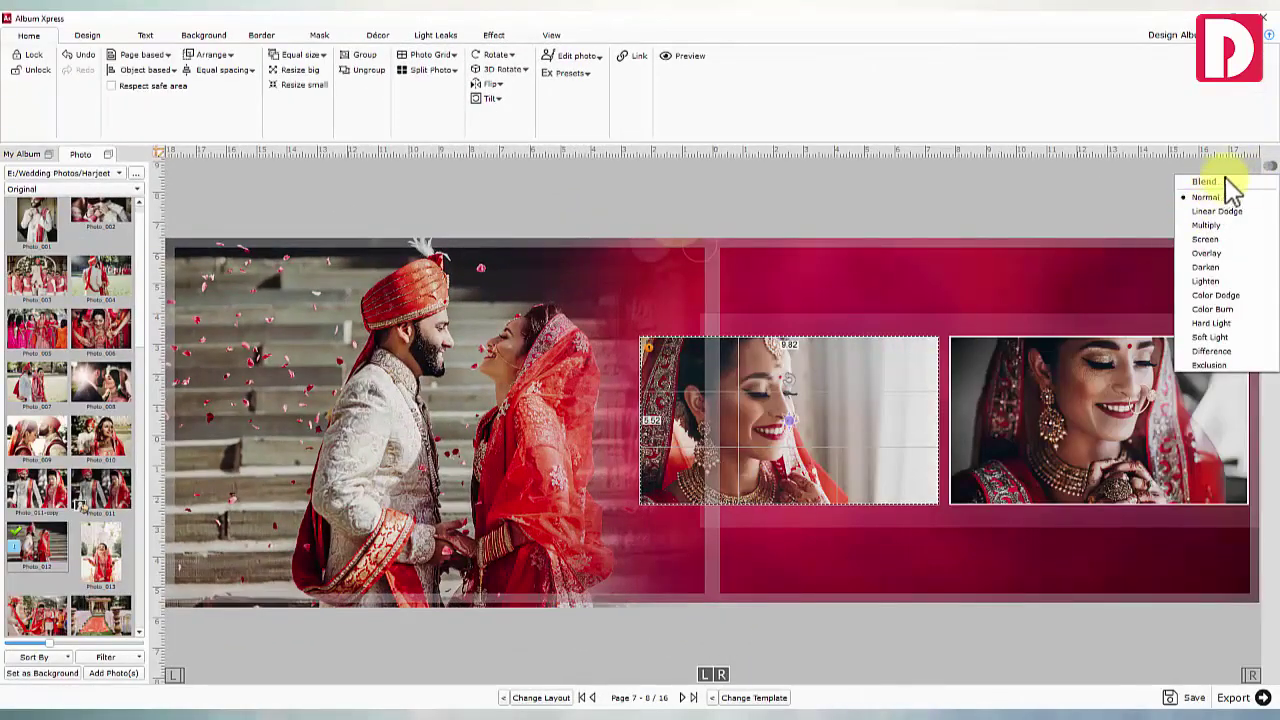
click(1268, 189)
drag(1189, 220, 1179, 251)
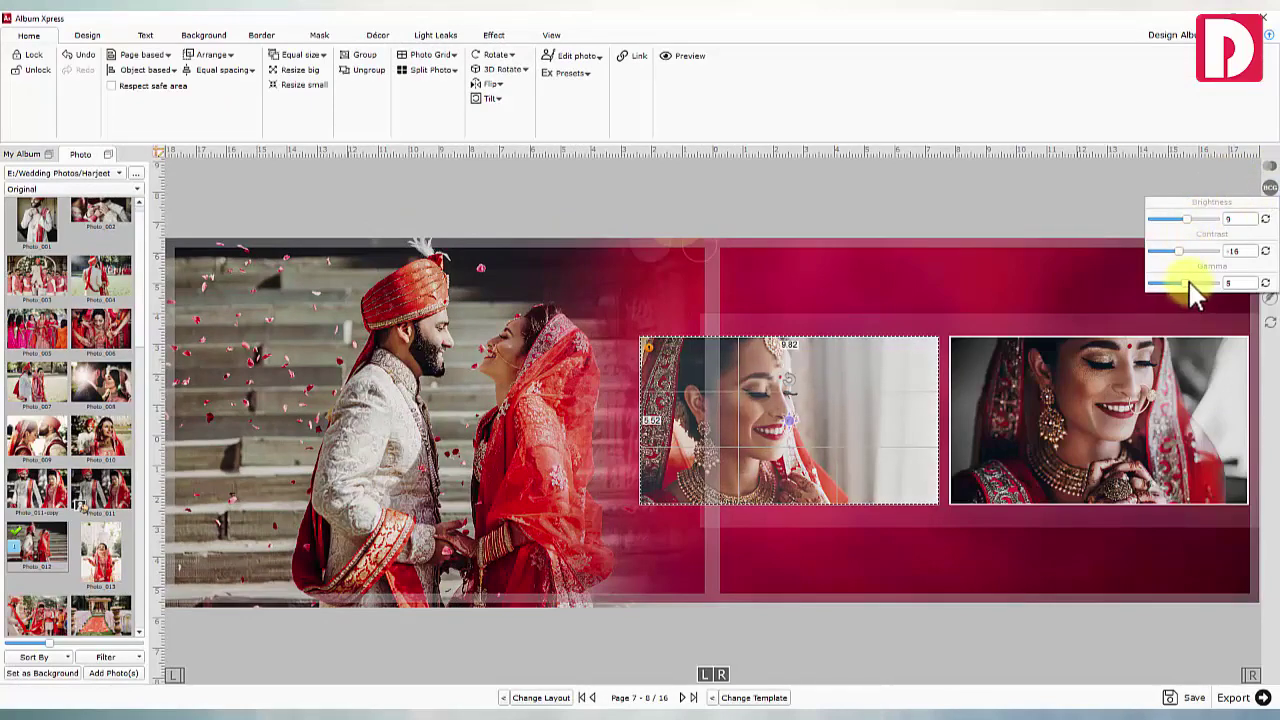
mouse_move(1271, 255)
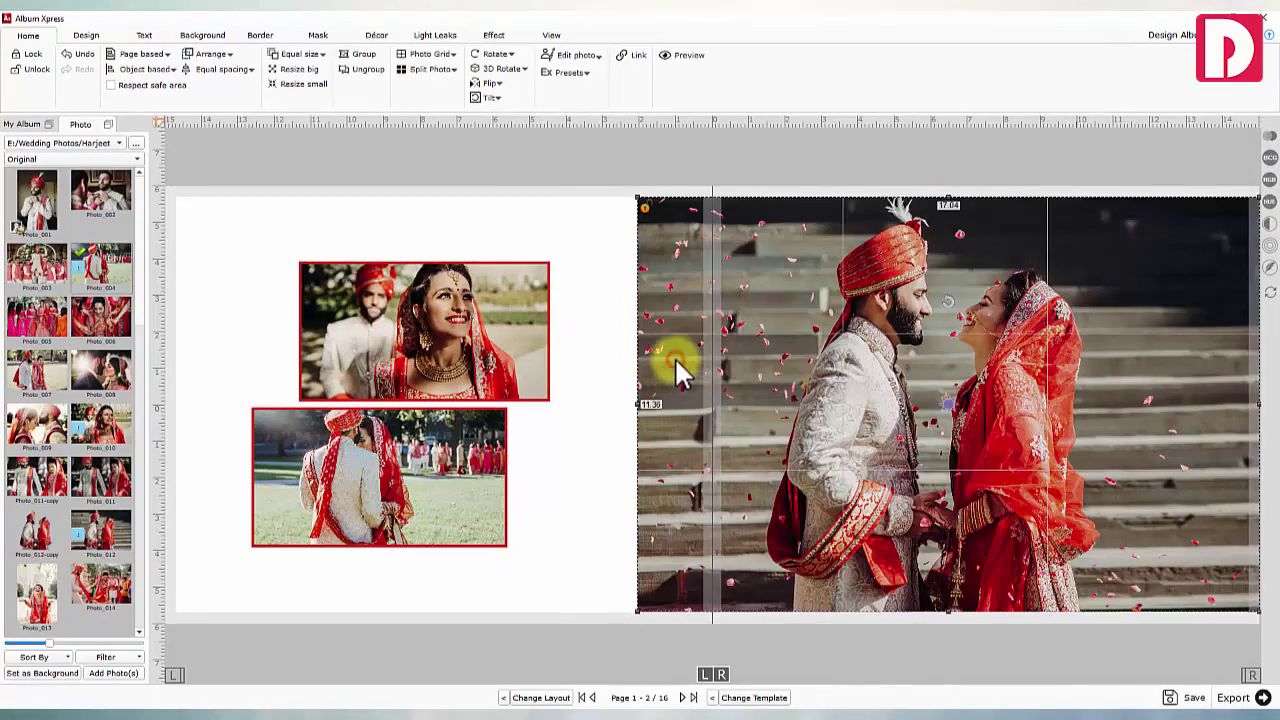
Apply the magenta light leak from the Light Leaks collection to the large couple photo on pages 1-2
click(440, 35)
click(38, 83)
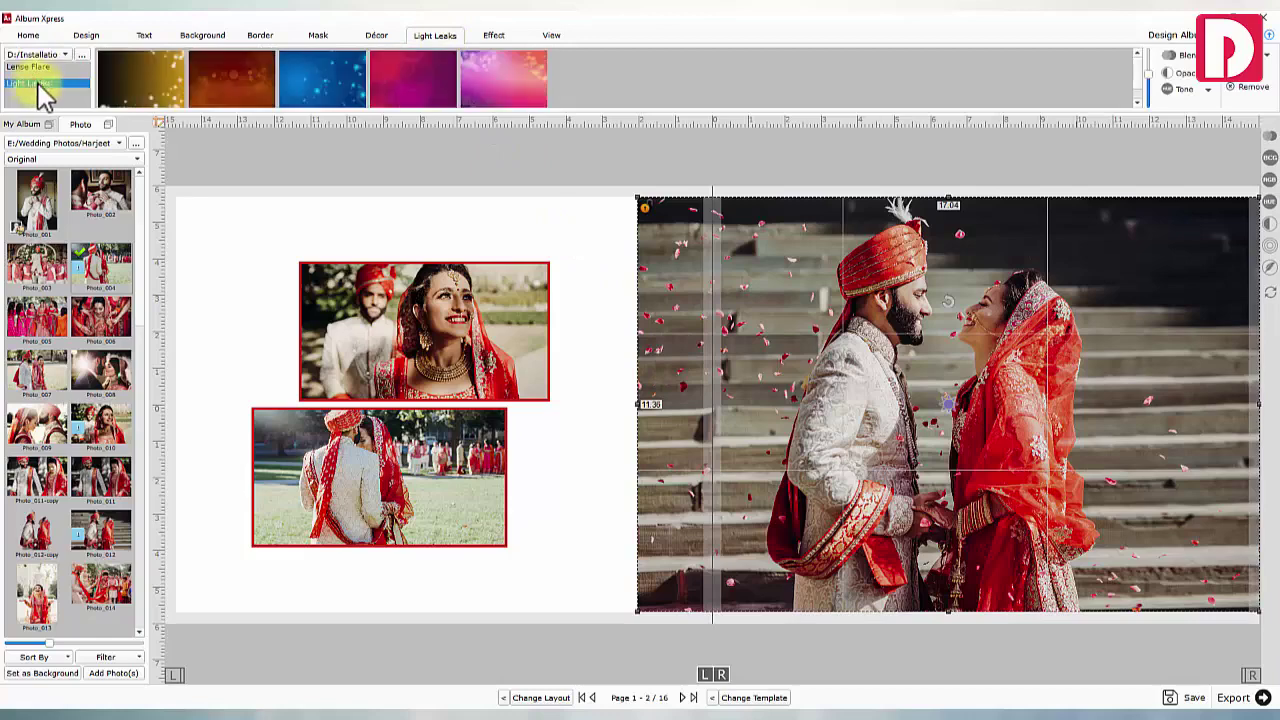
click(410, 95)
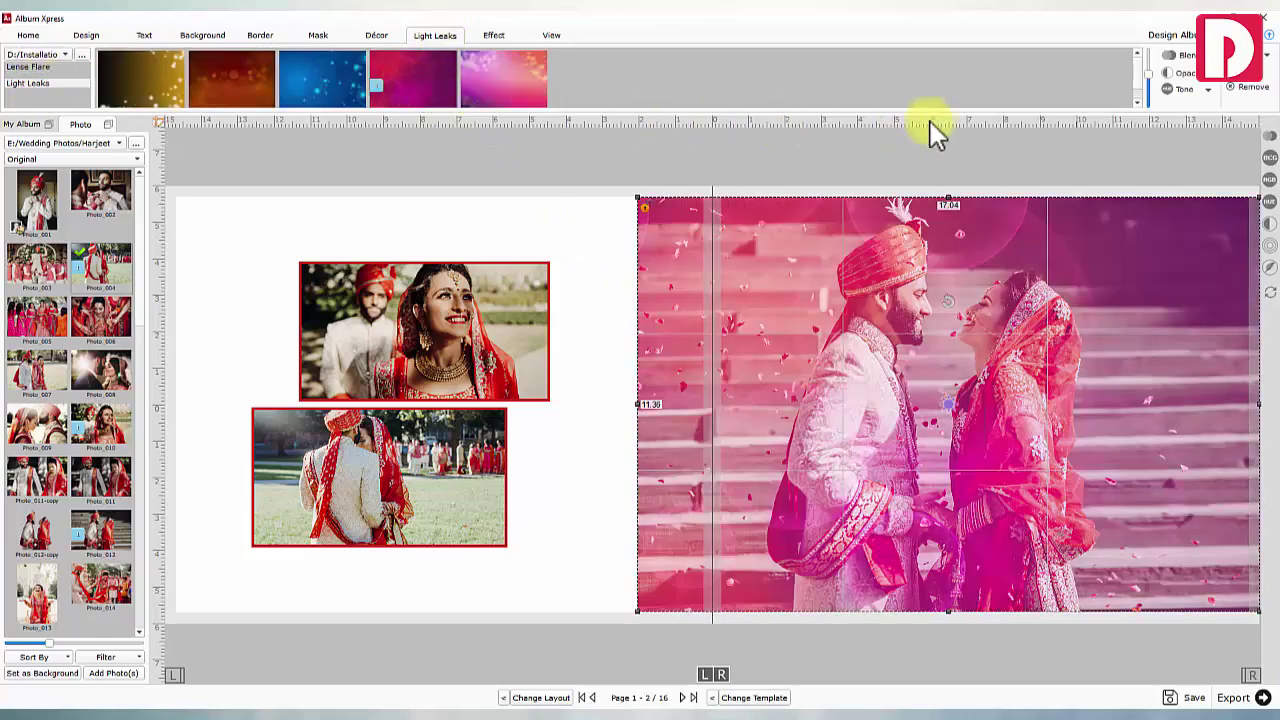
Set the light leak's hue to 6, adjust its saturation and lightness, and reduce its opacity
click(1197, 90)
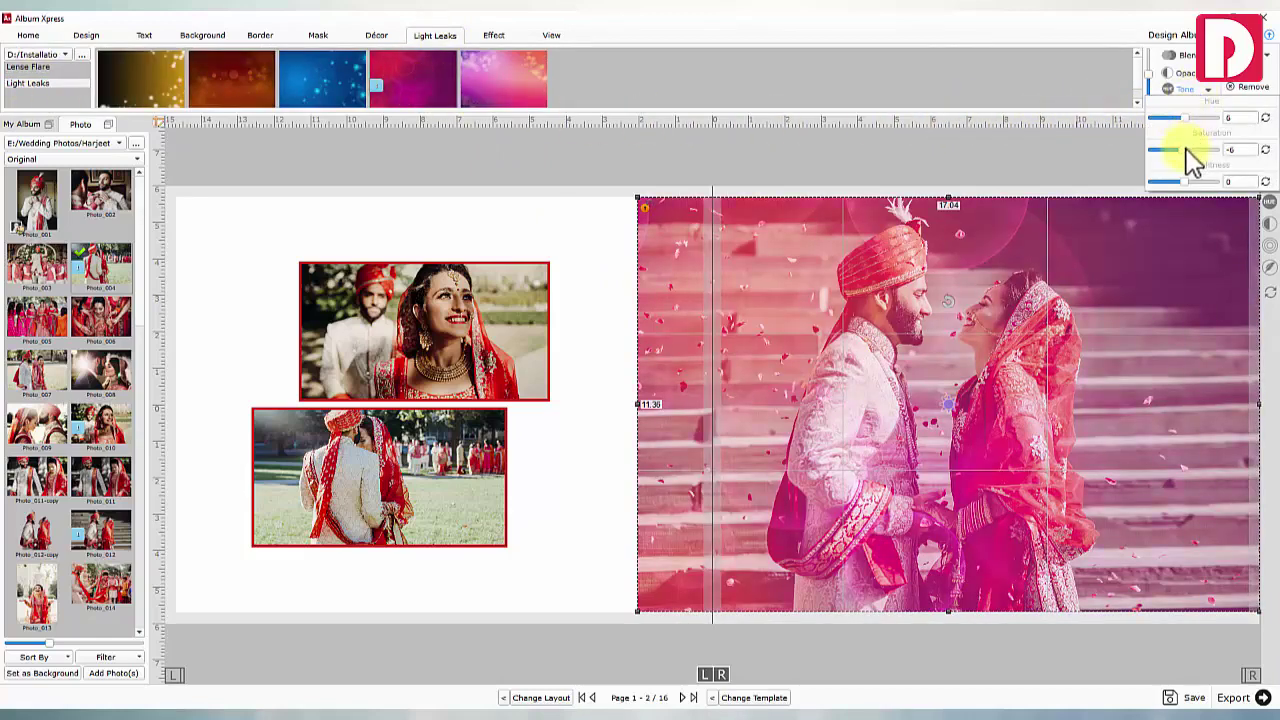
drag(1181, 181, 1188, 178)
click(1195, 89)
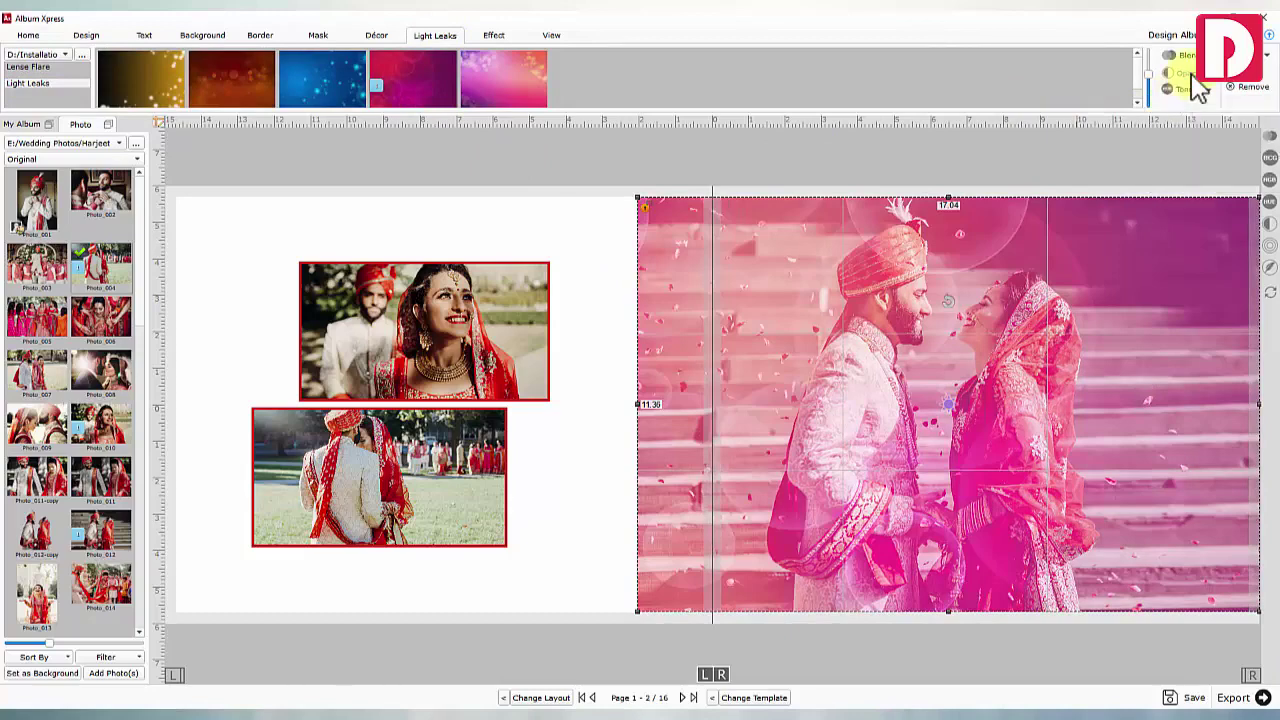
drag(1220, 106, 1206, 106)
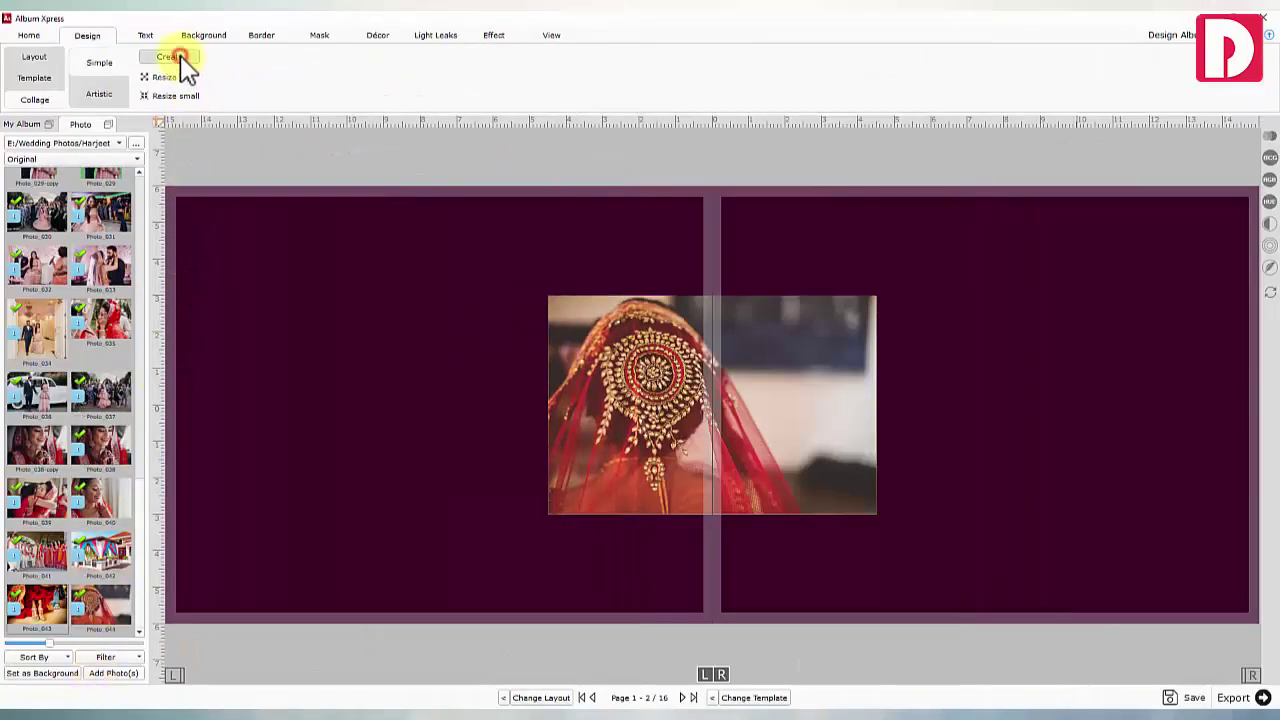
Create a simple collage of the photos on pages 1-2 and generate another arrangement of it
click(180, 57)
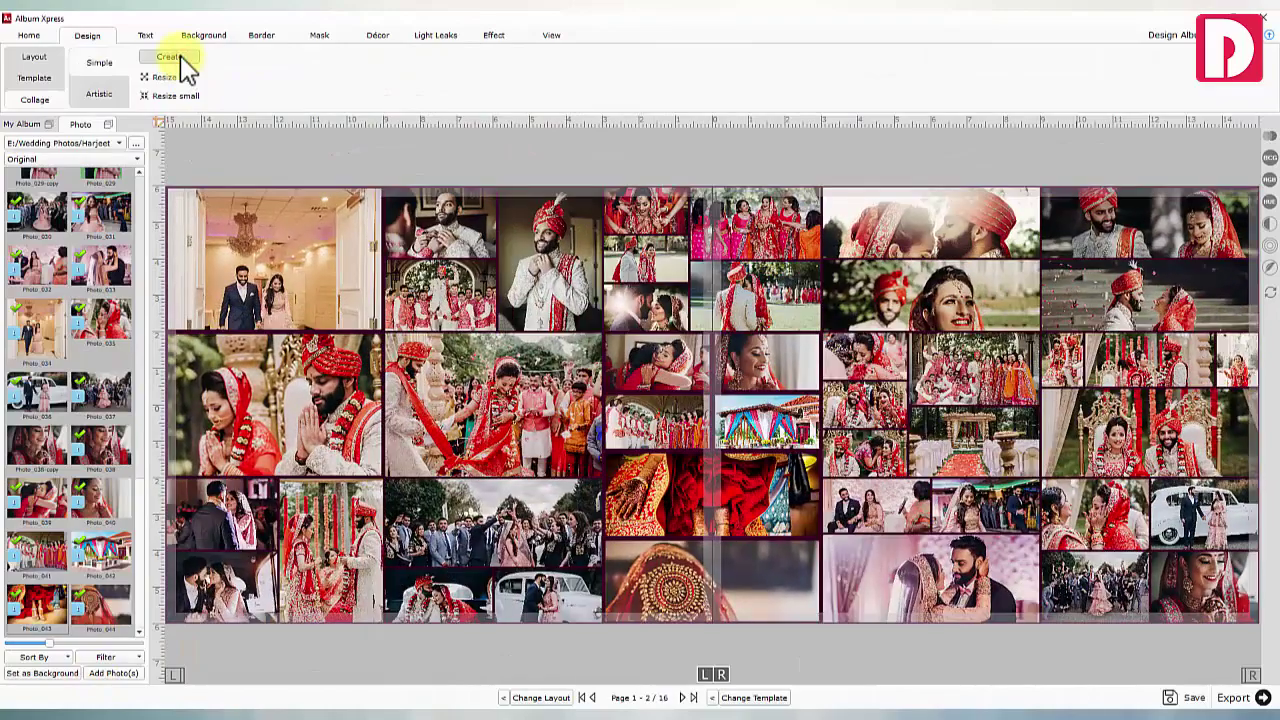
click(180, 57)
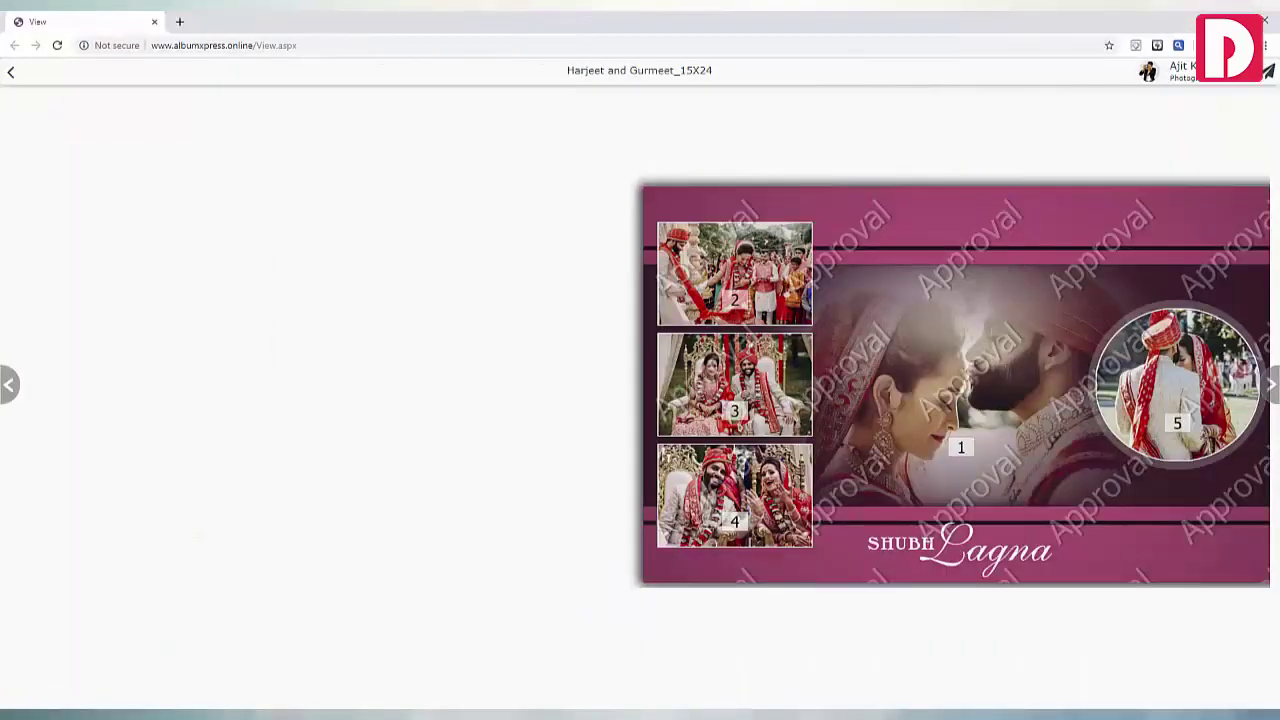
Switch to the online album approval viewer in the browser and page forward through the wedding album spreads
click(1272, 384)
click(1272, 384)
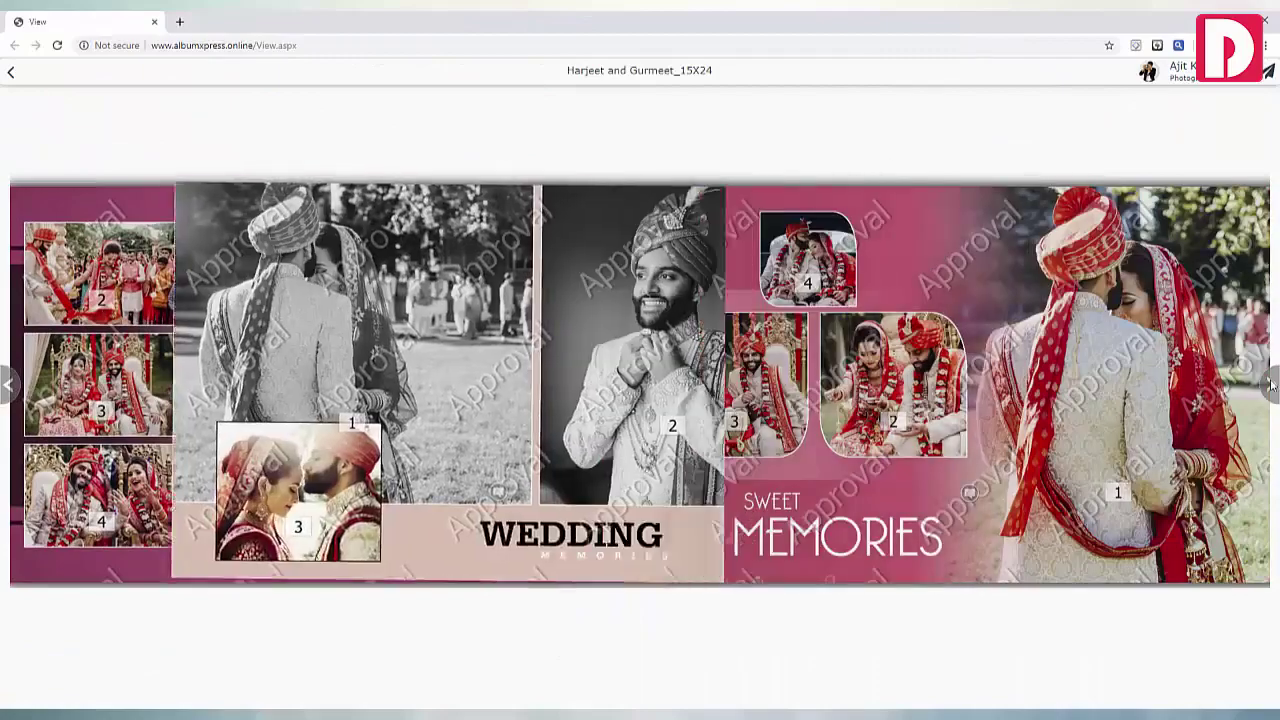
click(1272, 384)
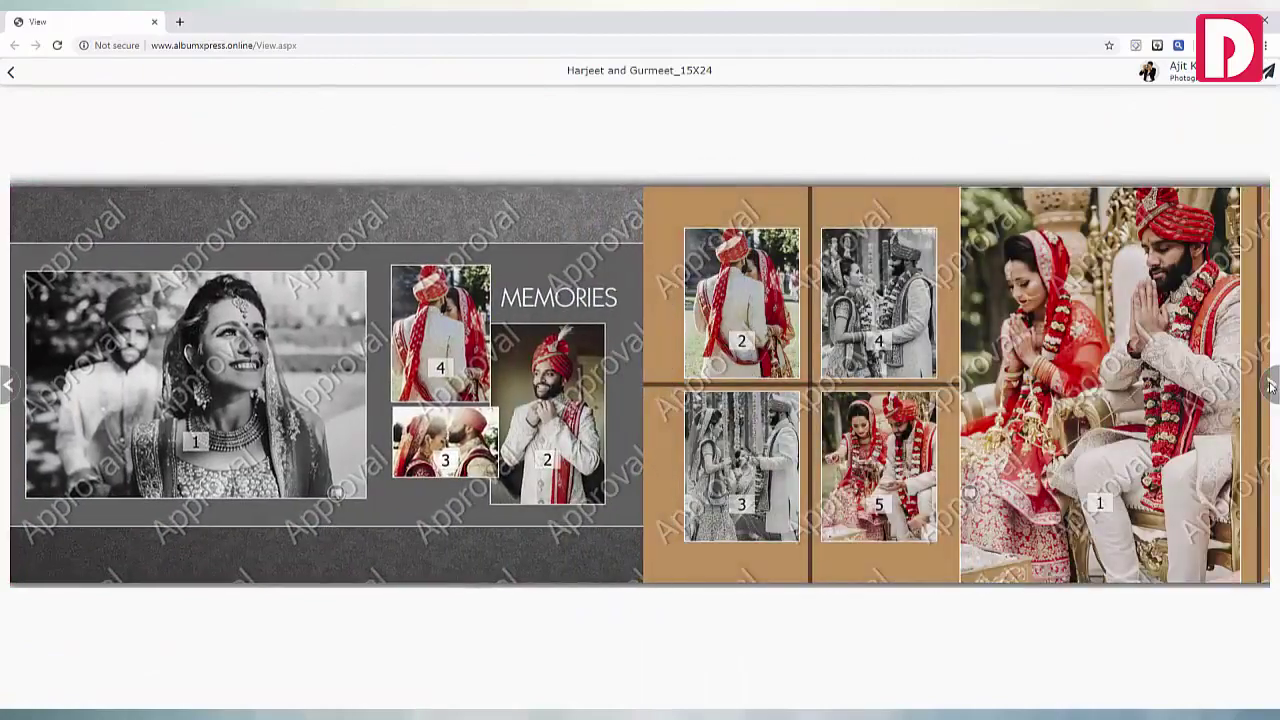
click(1272, 384)
click(1272, 384)
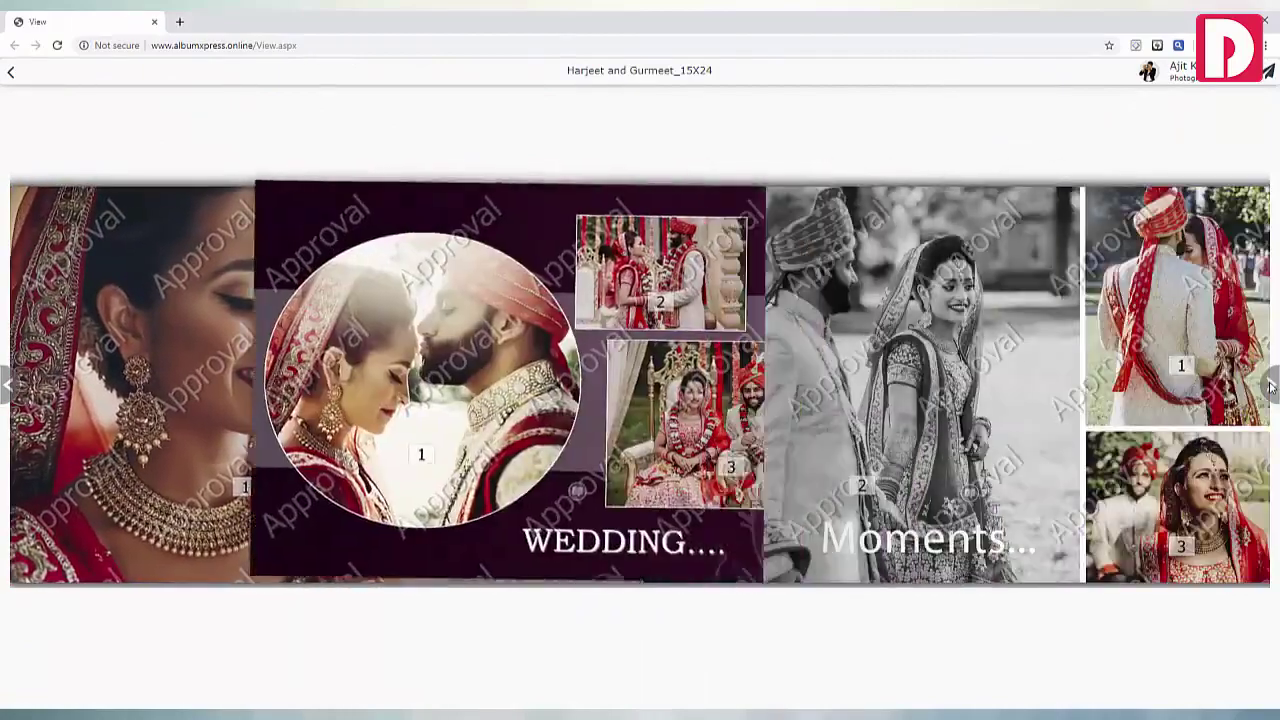
Add the comment "Album is very beautiful" to the displayed album page
click(969, 494)
click(638, 150)
text(Album is very beautiful)
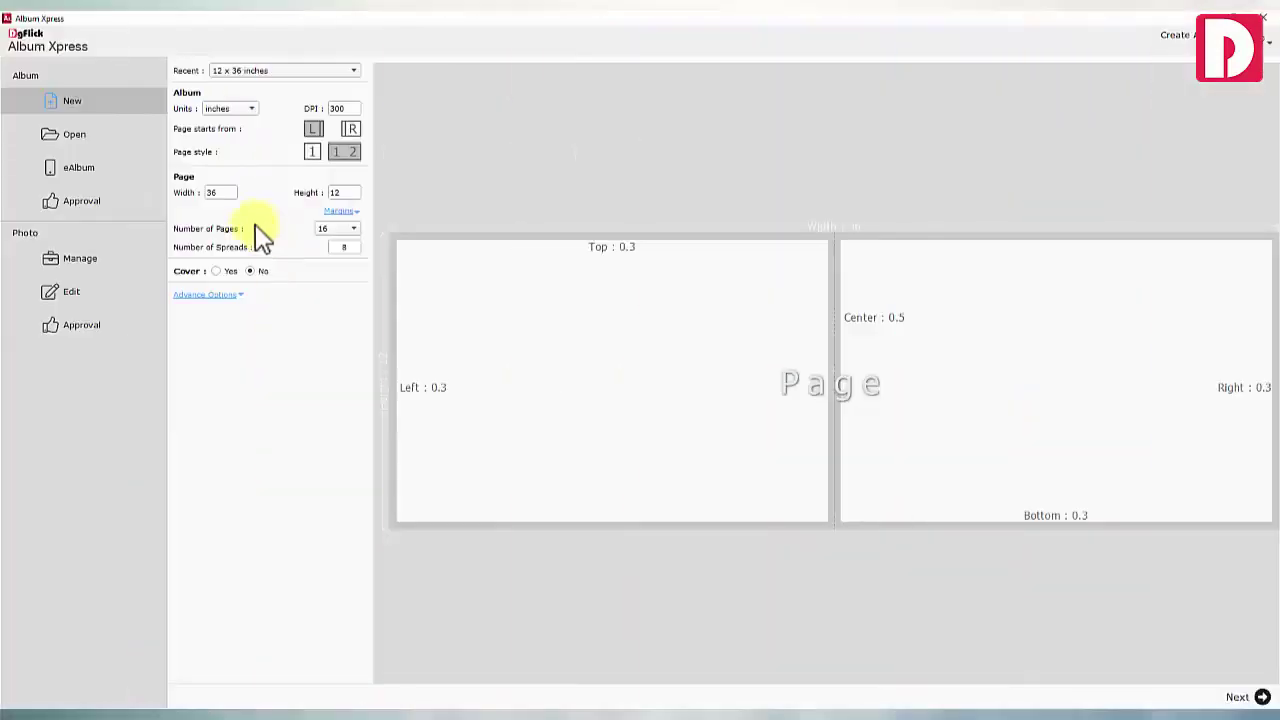
Switch to Album Xpress and set the new album's page size to 24 inches wide by 18 inches high
click(226, 193)
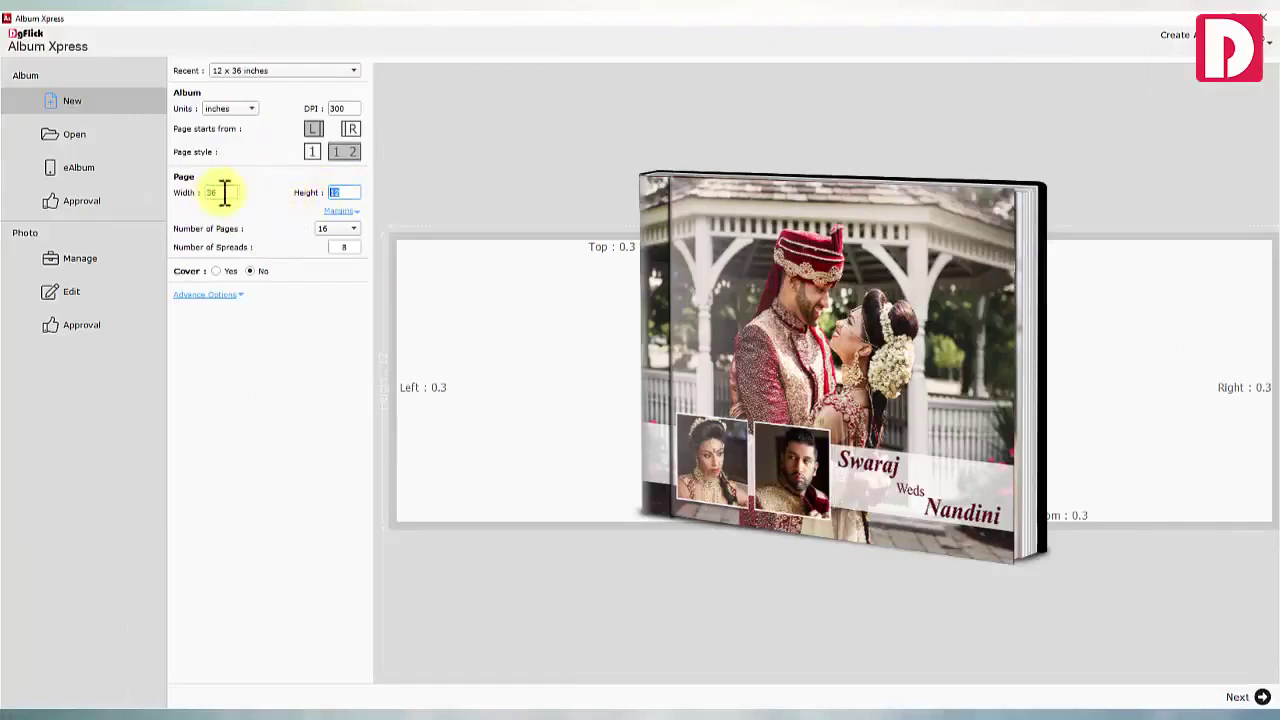
text(24)
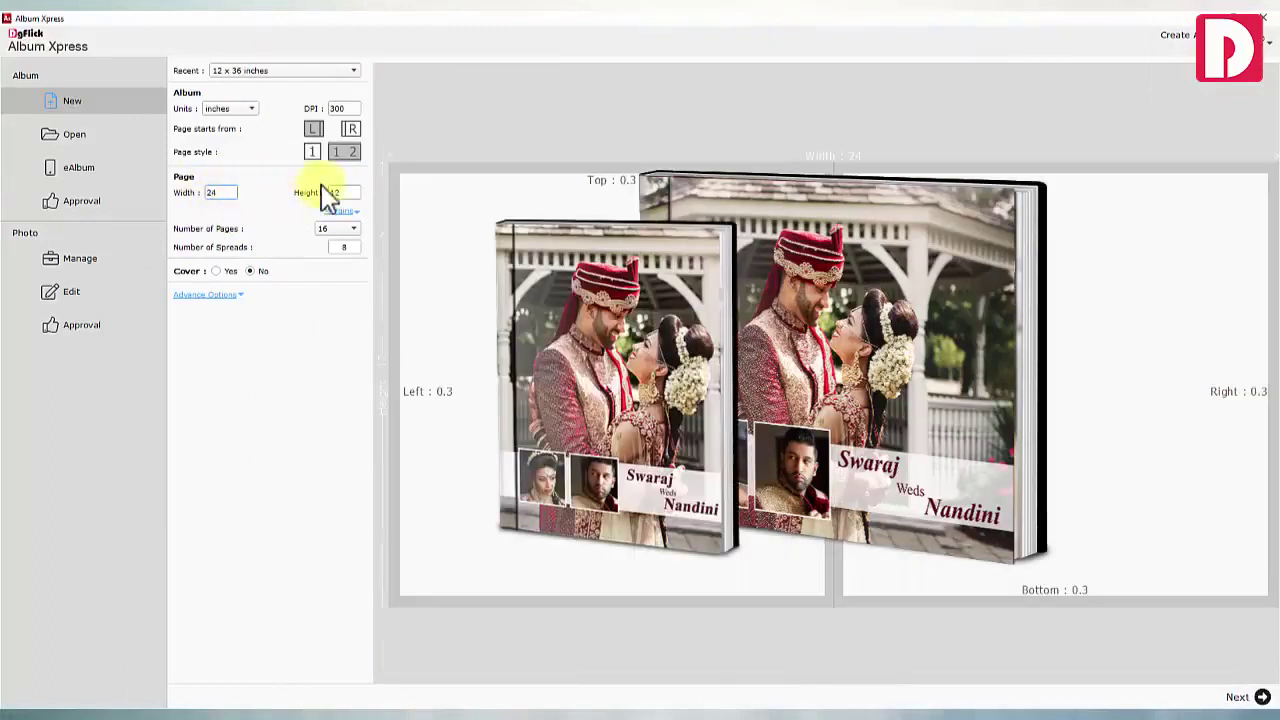
text(18)
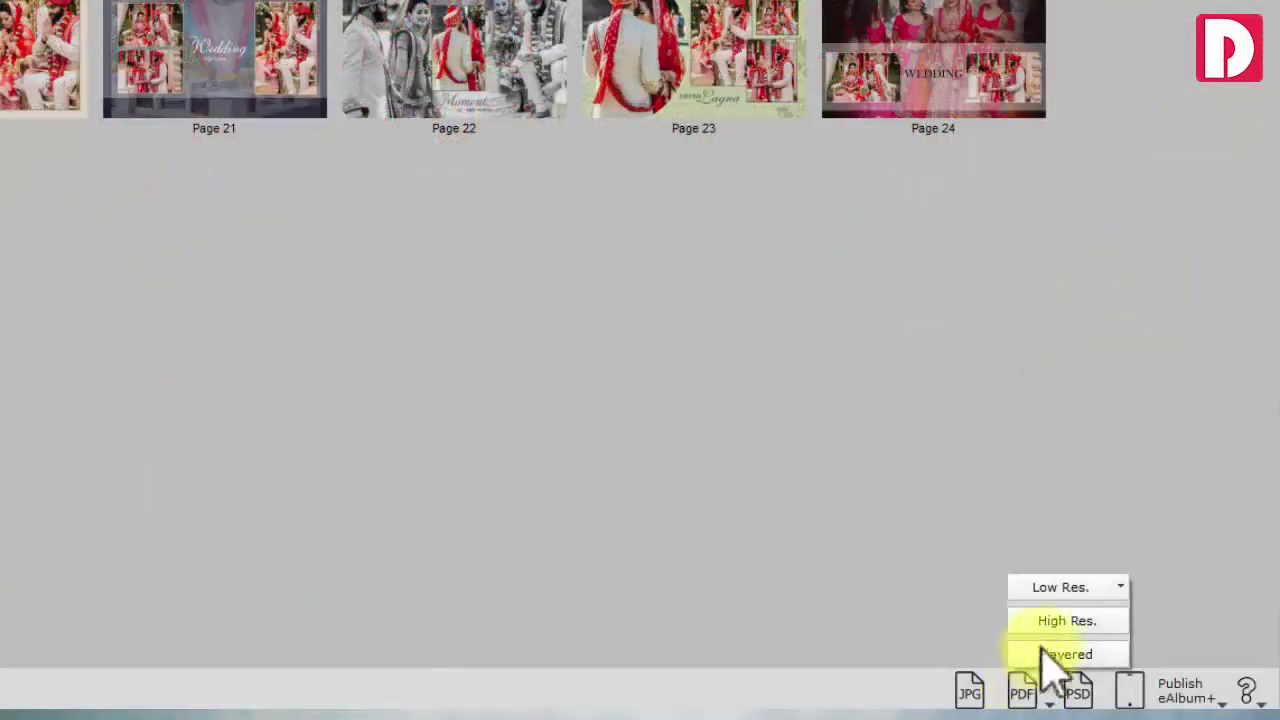
Export the finished wedding album as a low-resolution PDF
click(1058, 588)
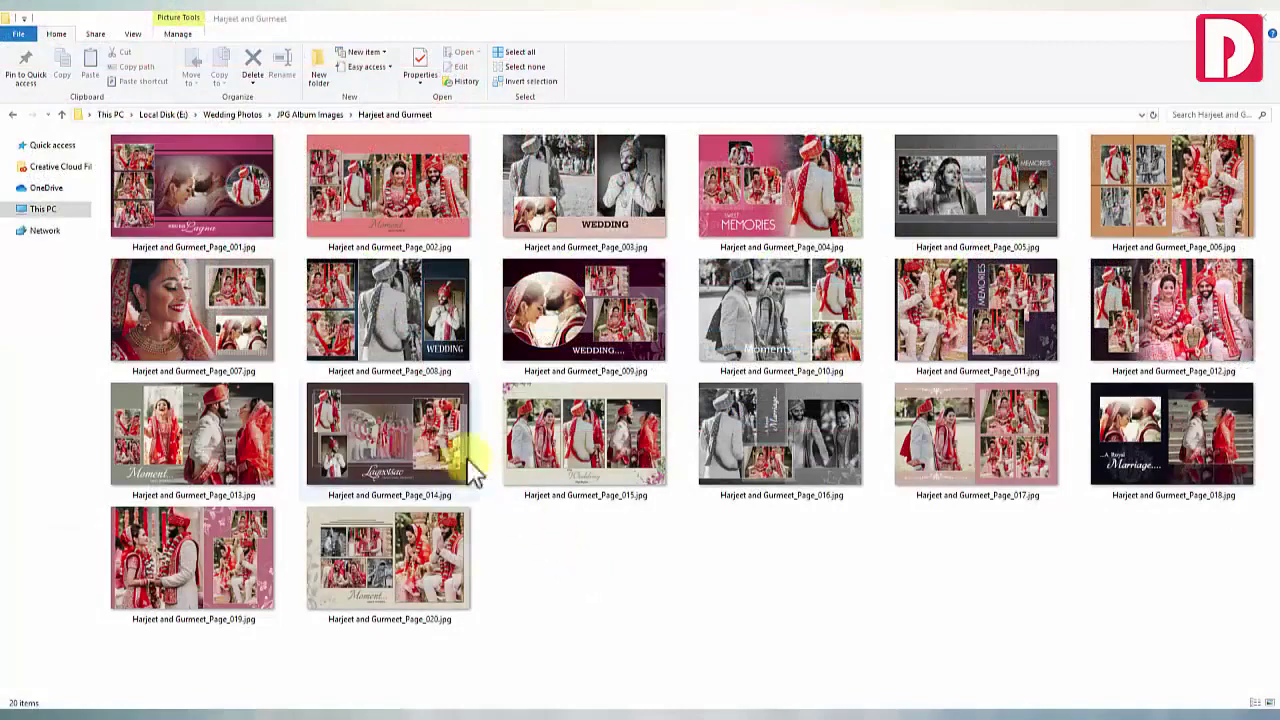
Open the exported JPG of album page 001 and examine the kissing couple's faces up close
double_click(236, 192)
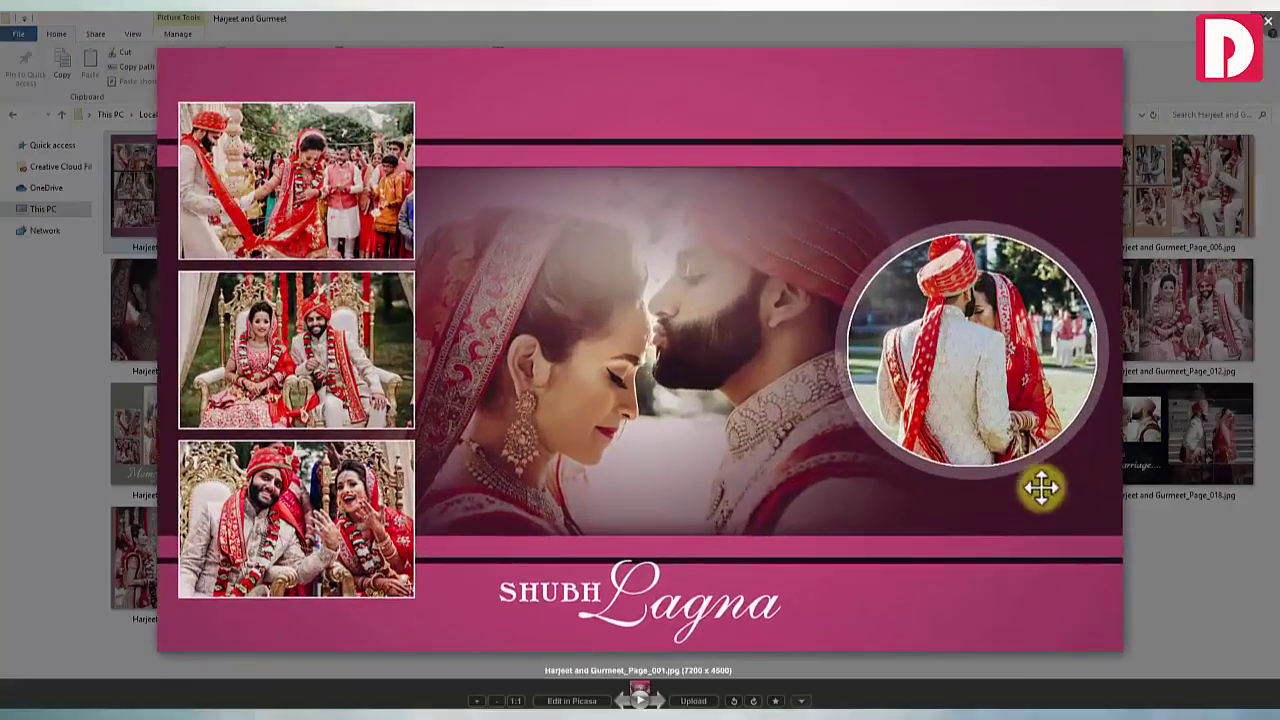
scroll(823, 446, up, 5)
drag(514, 342, 811, 406)
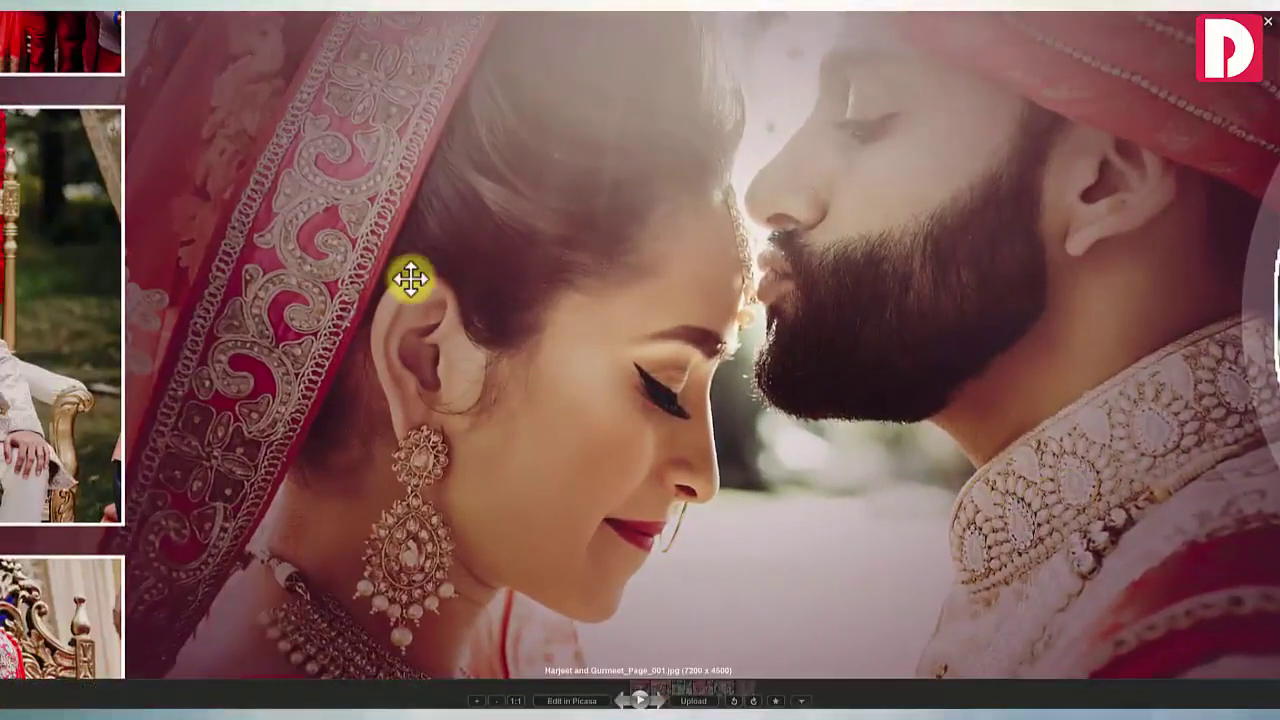
drag(411, 280, 860, 346)
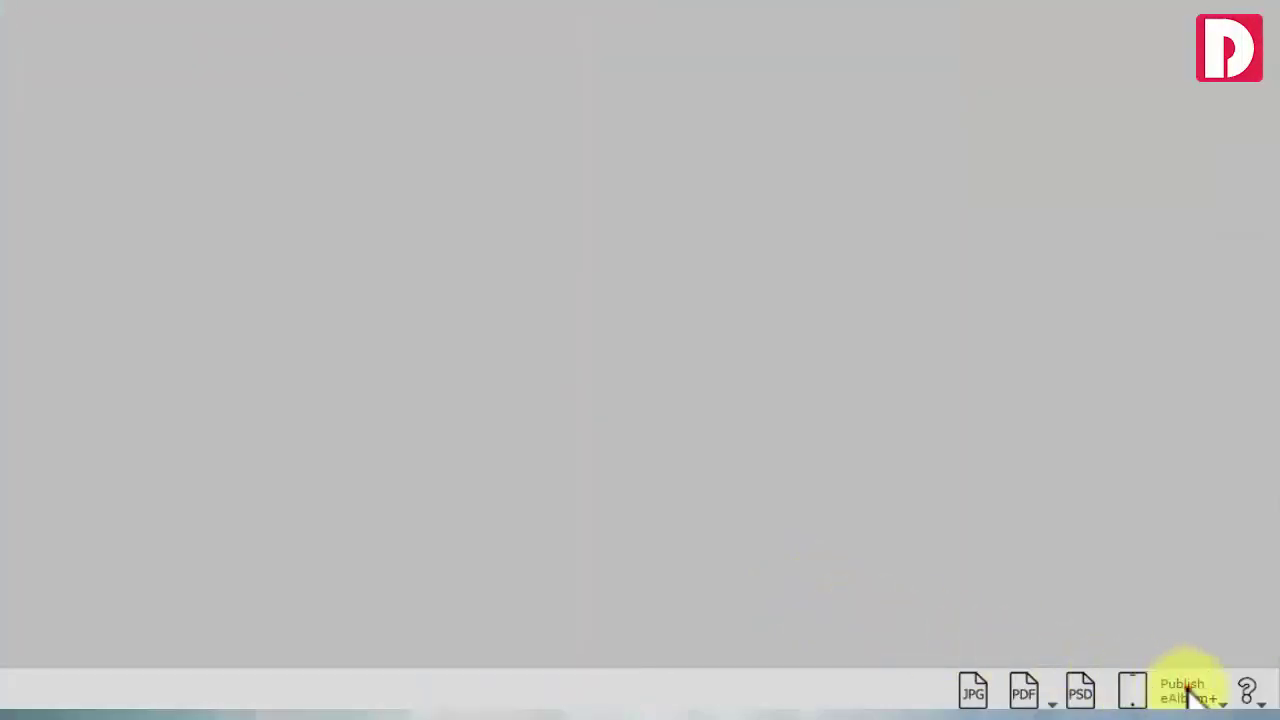
Publish the album as an eAlbum+ and view it in the phone's browser
click(1192, 697)
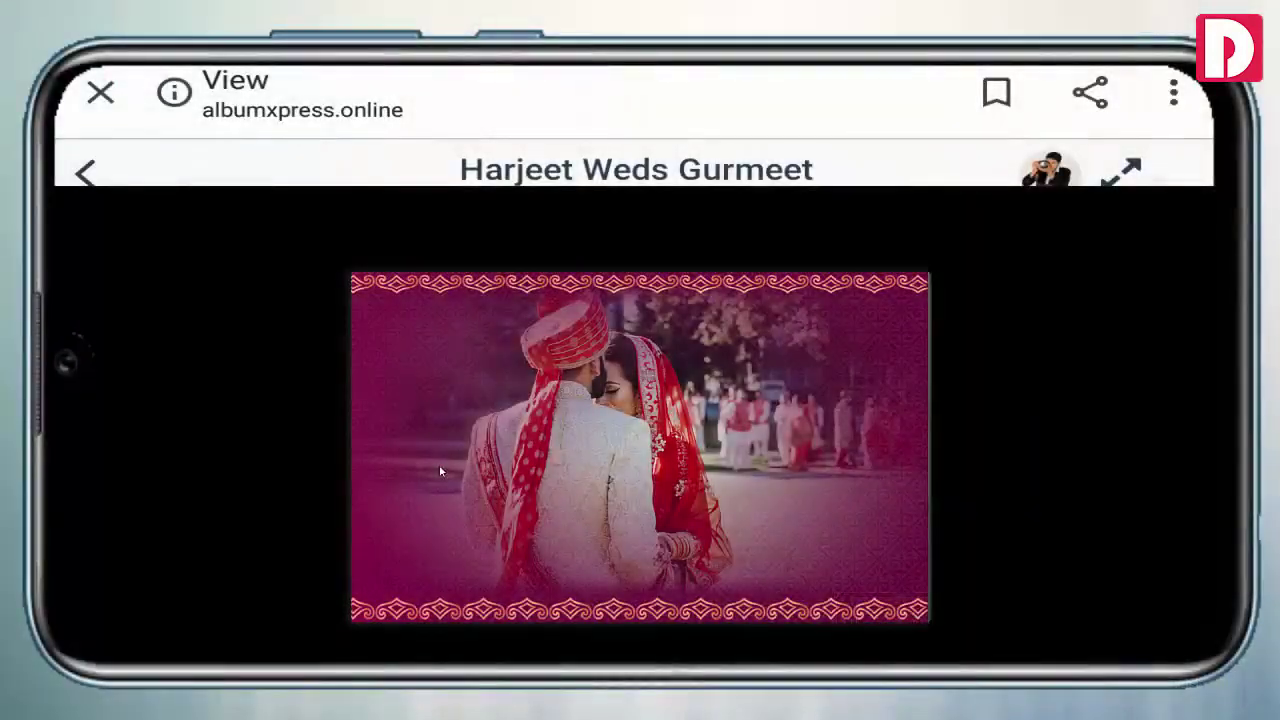
click(440, 472)
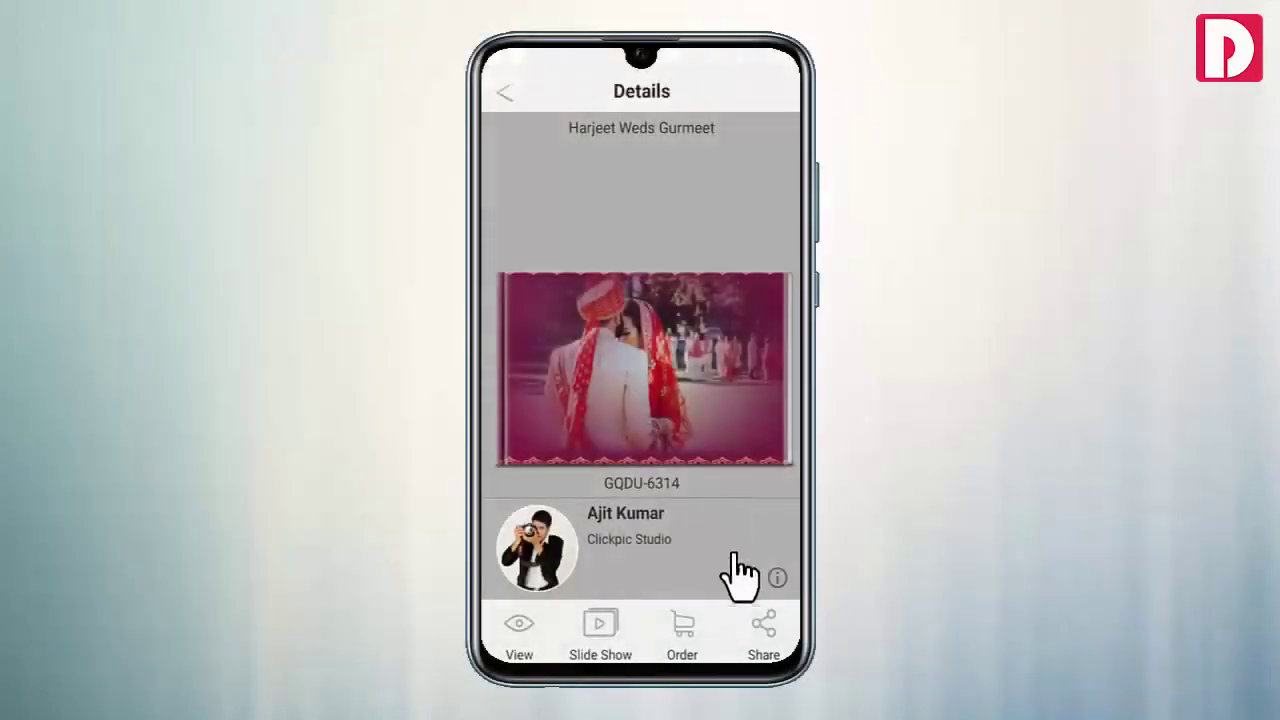
View the album's sharing options in the mobile app and read through the photographer's profile details
click(760, 620)
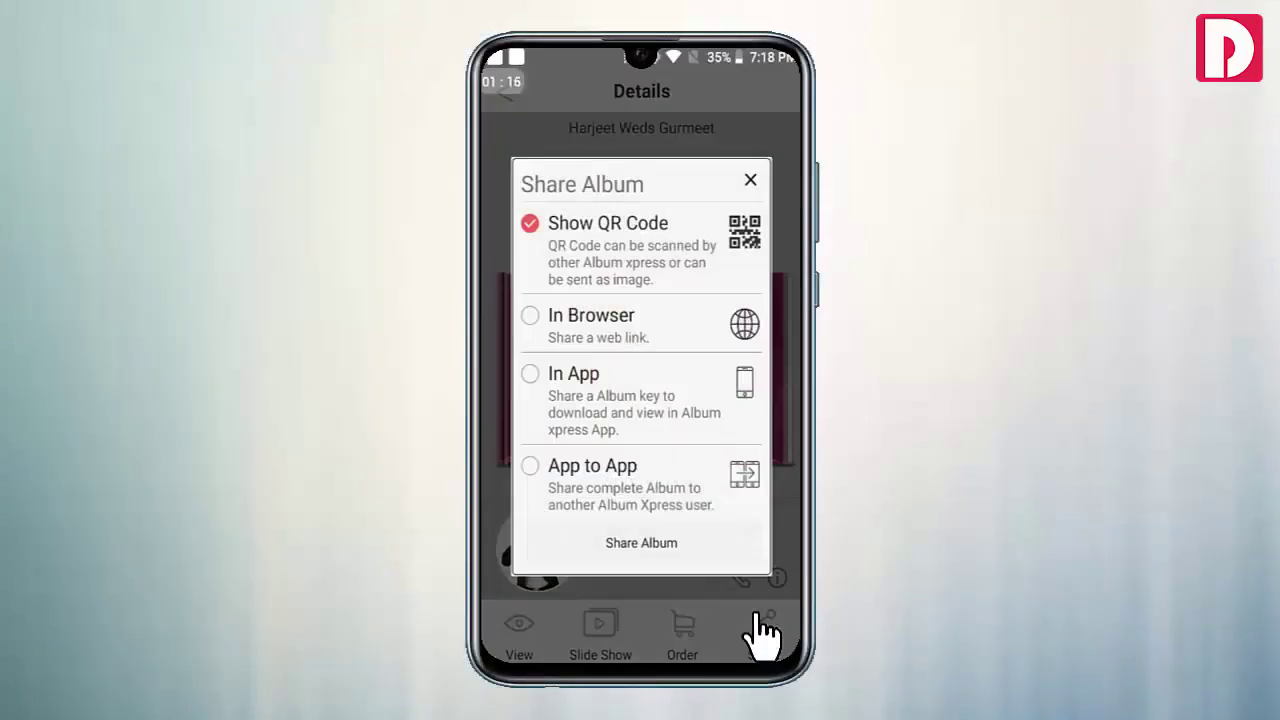
click(762, 630)
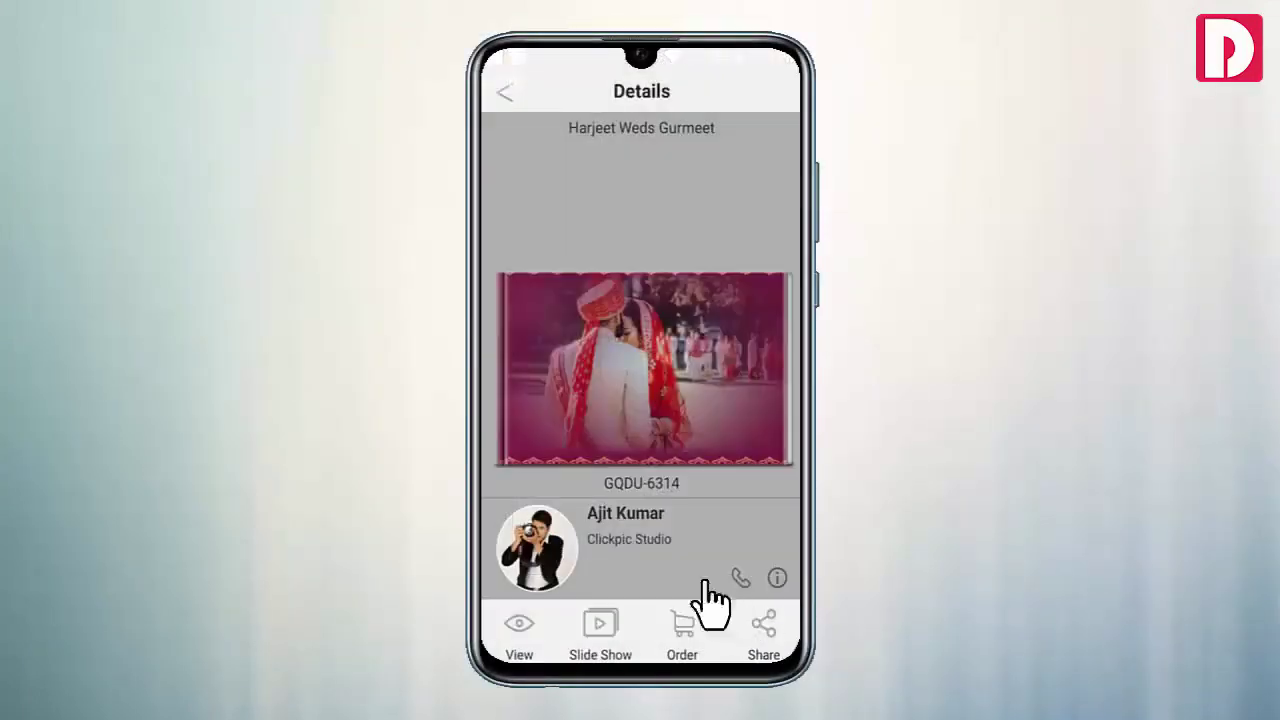
click(607, 530)
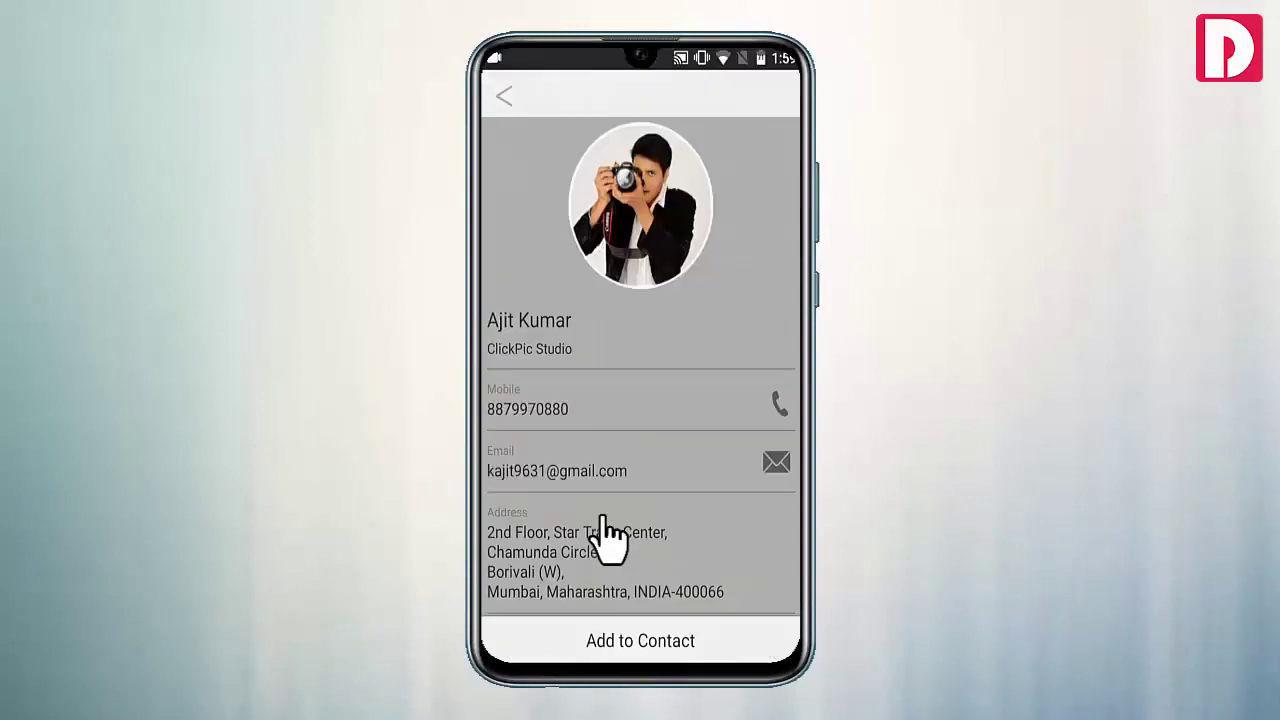
scroll(607, 533, down, 5)
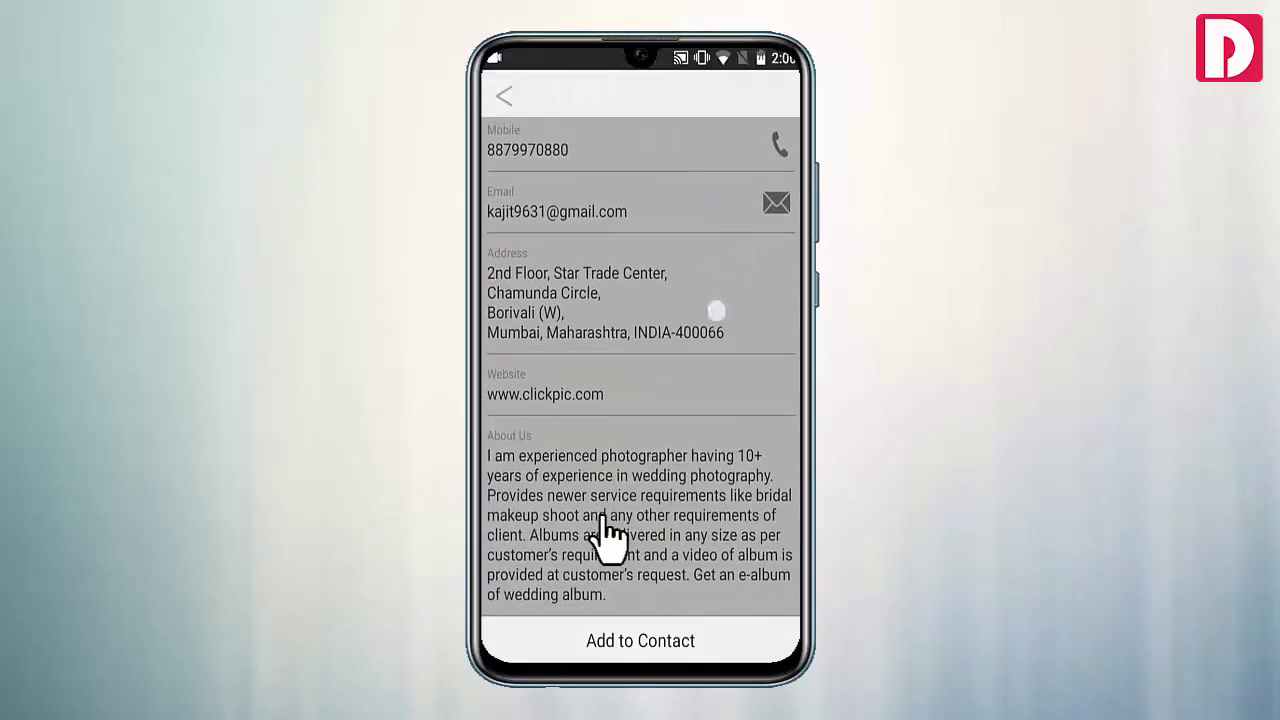
scroll(607, 533, up, 5)
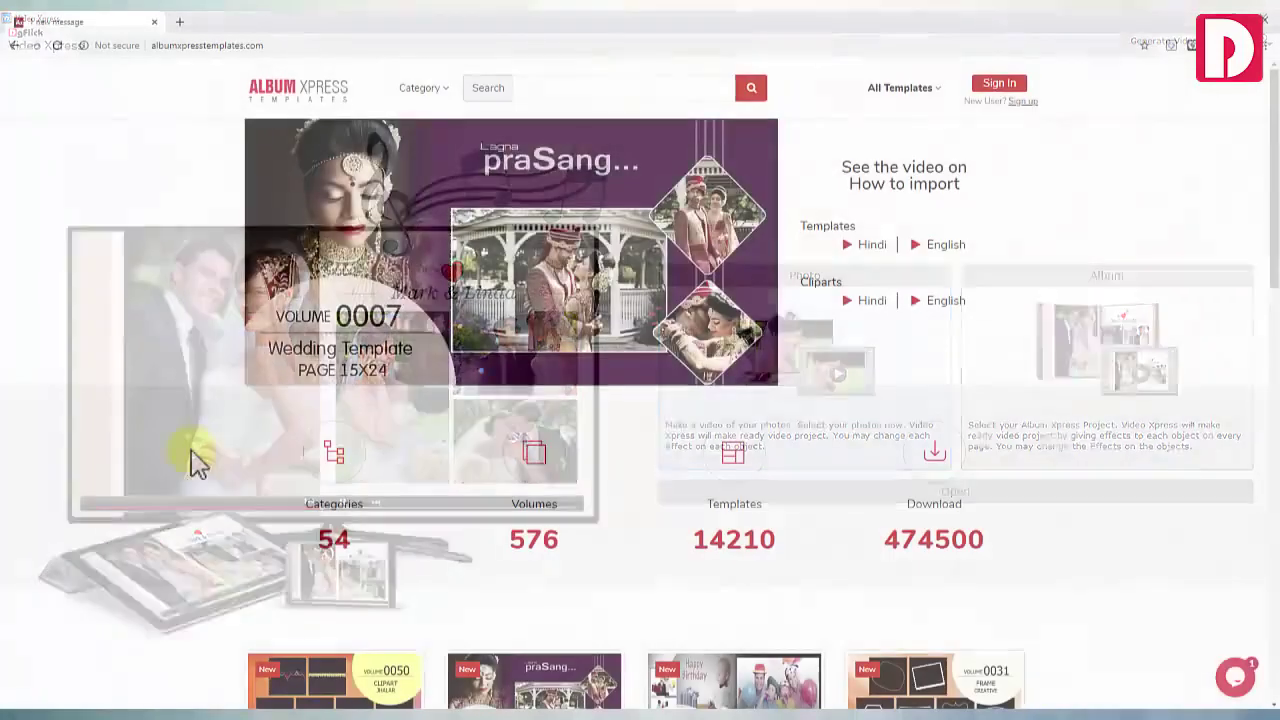
Browse the 12 x 36 inch wedding templates, cliparts, masks and frames on the Album Xpress Templates website
scroll(251, 500, down, 2)
scroll(252, 500, down, 10)
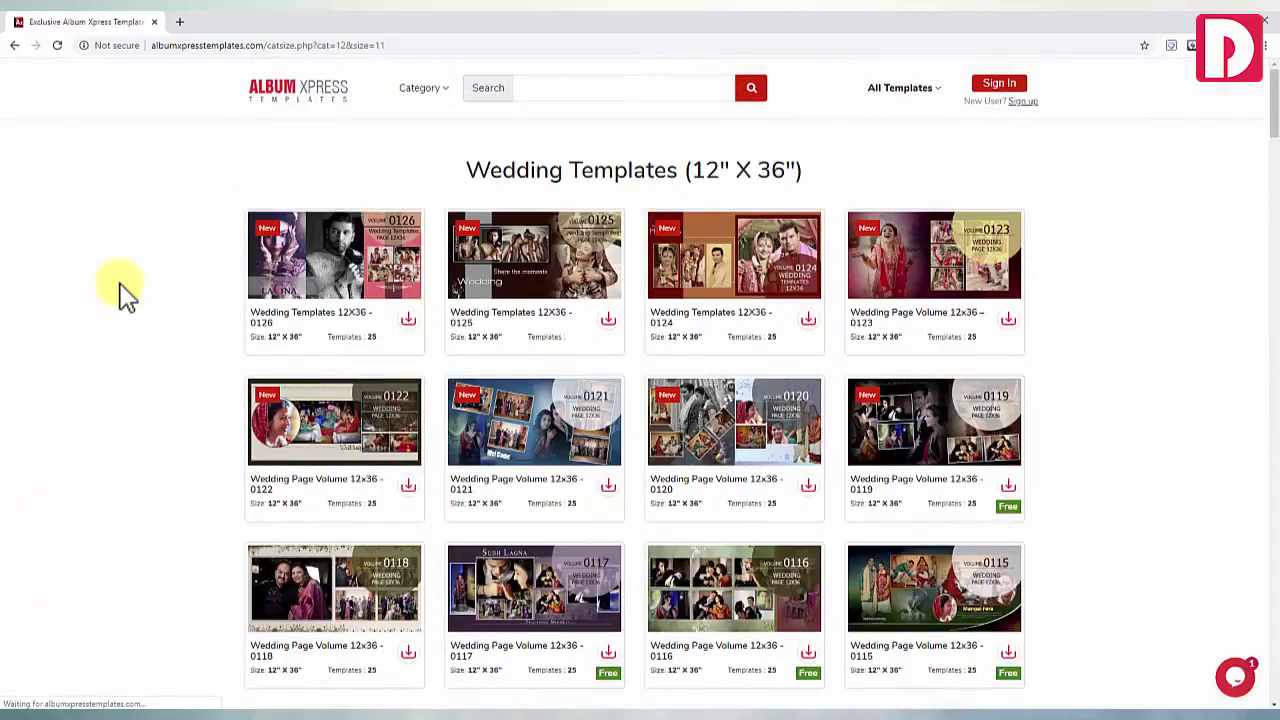
scroll(125, 295, down, 2)
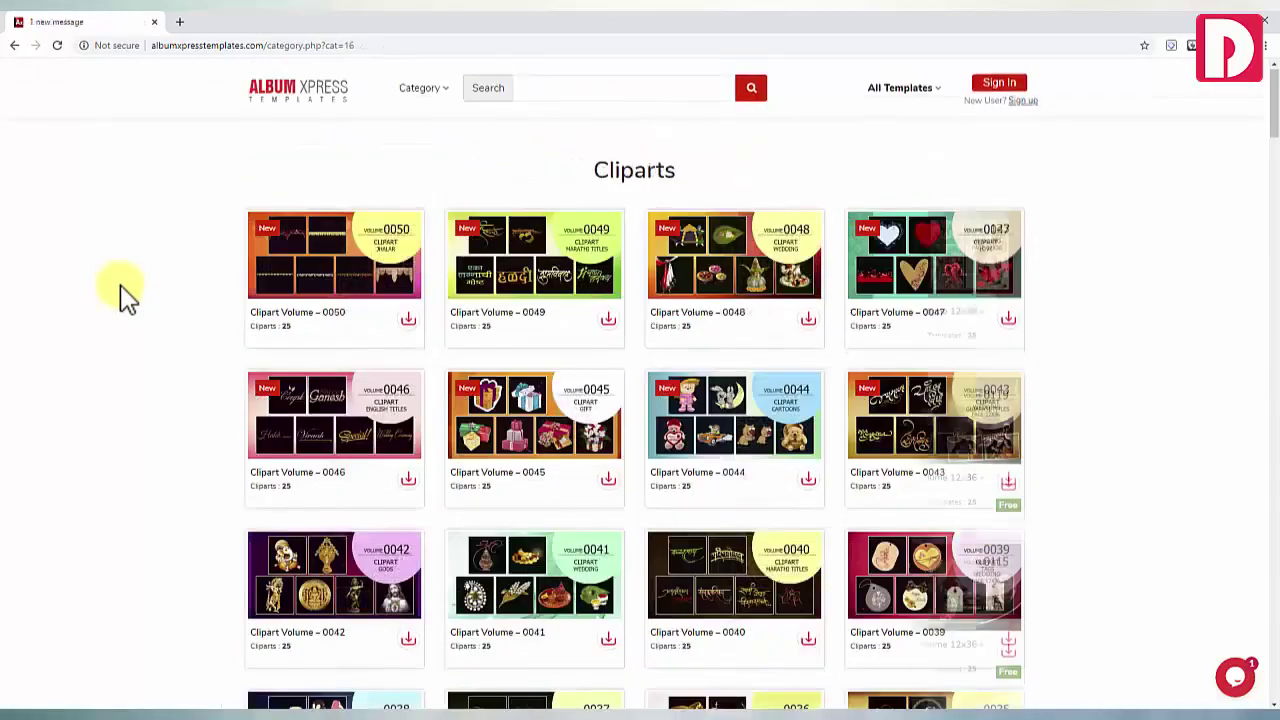
scroll(125, 295, down, 3)
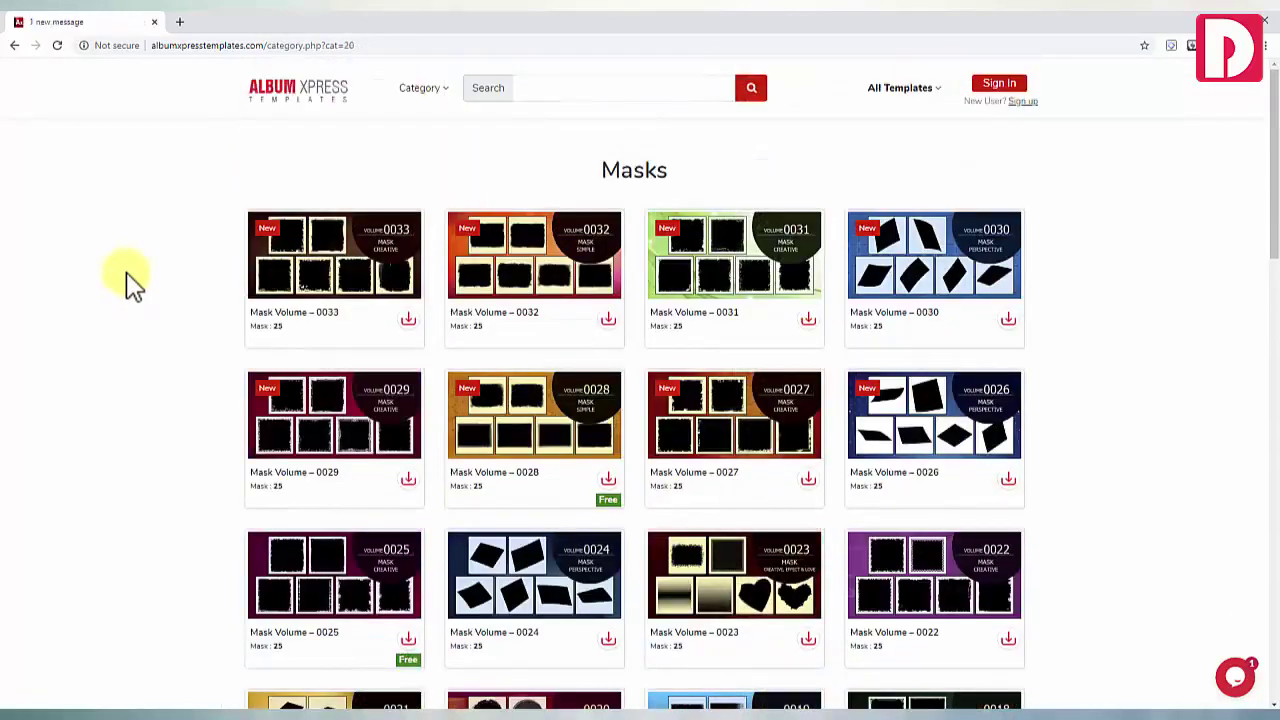
scroll(126, 282, down, 4)
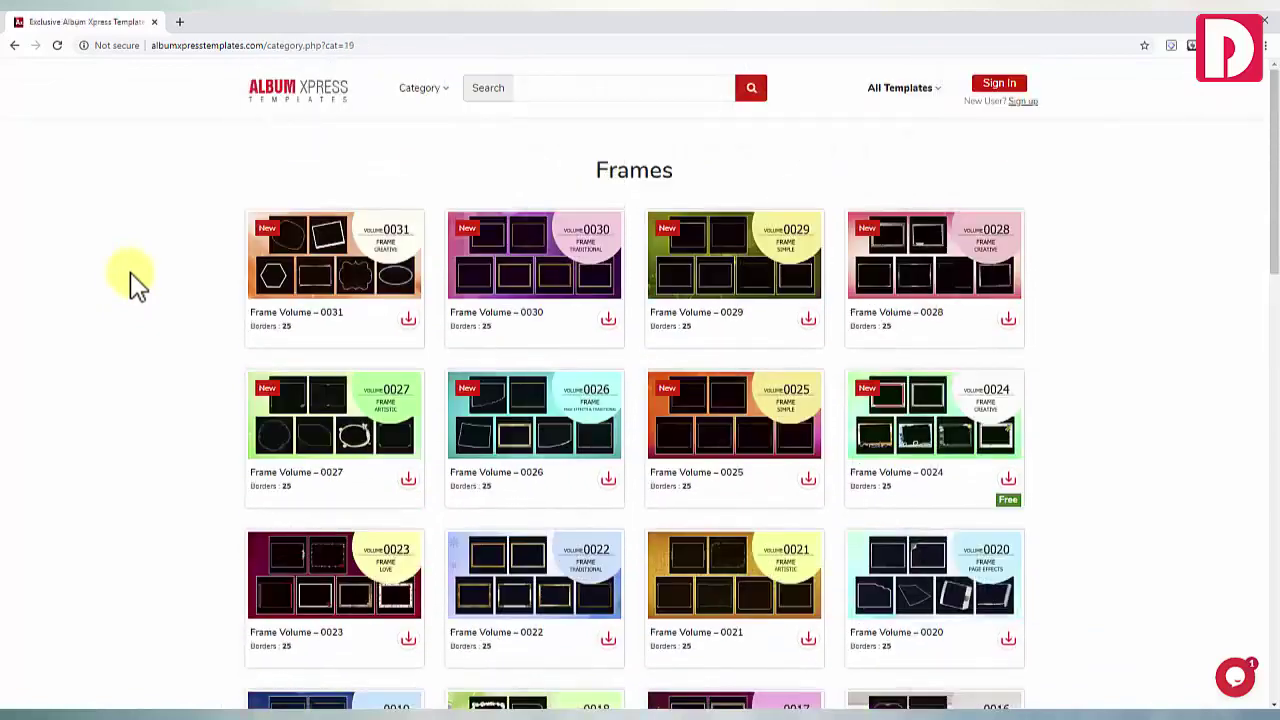
scroll(137, 285, down, 3)
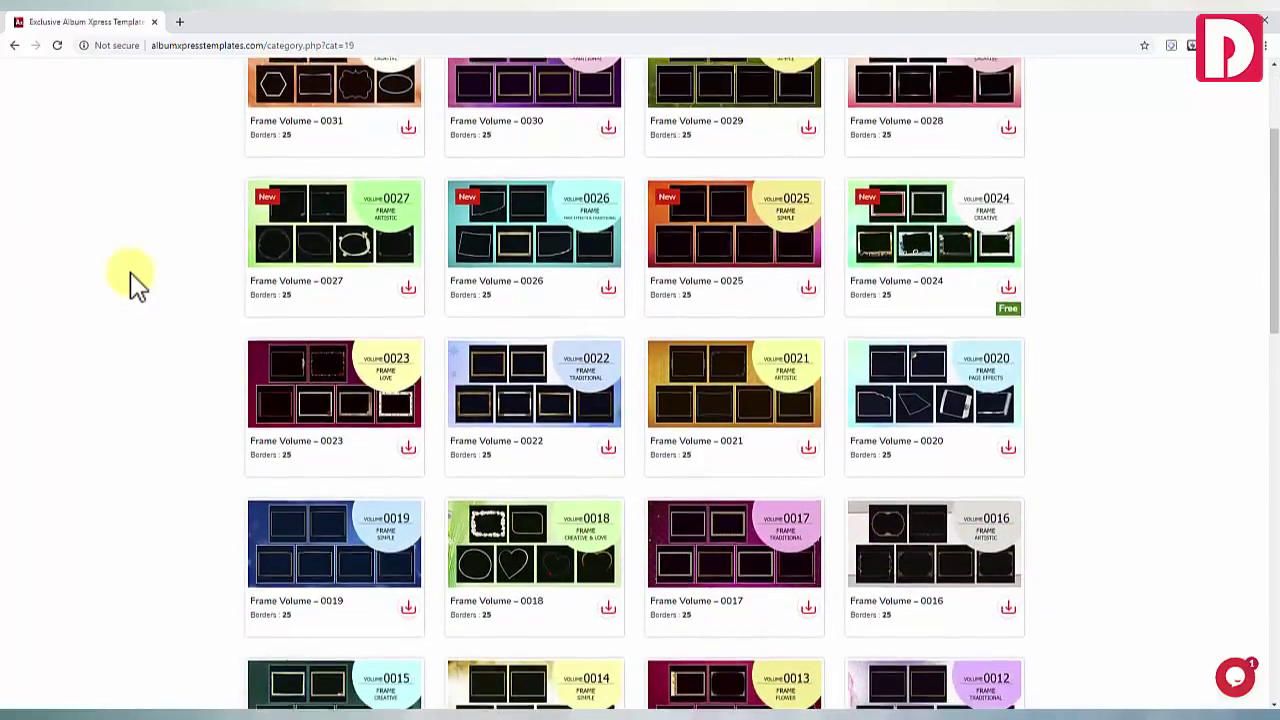